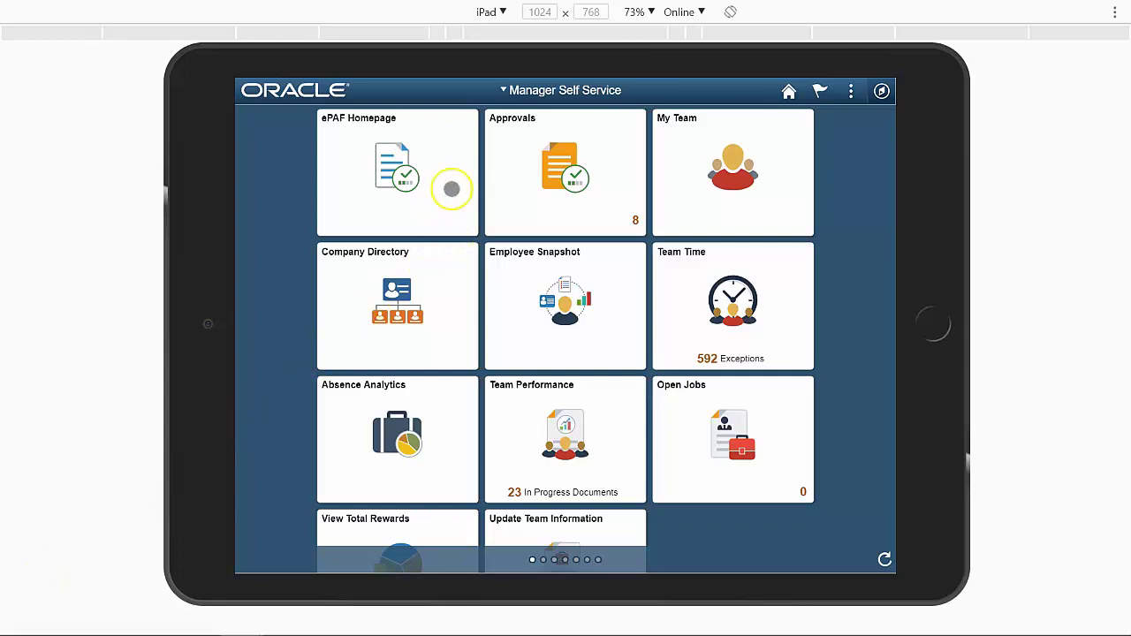
- Go from Manager Self Service to the ePAF Homepage tile
left_click(451, 188)
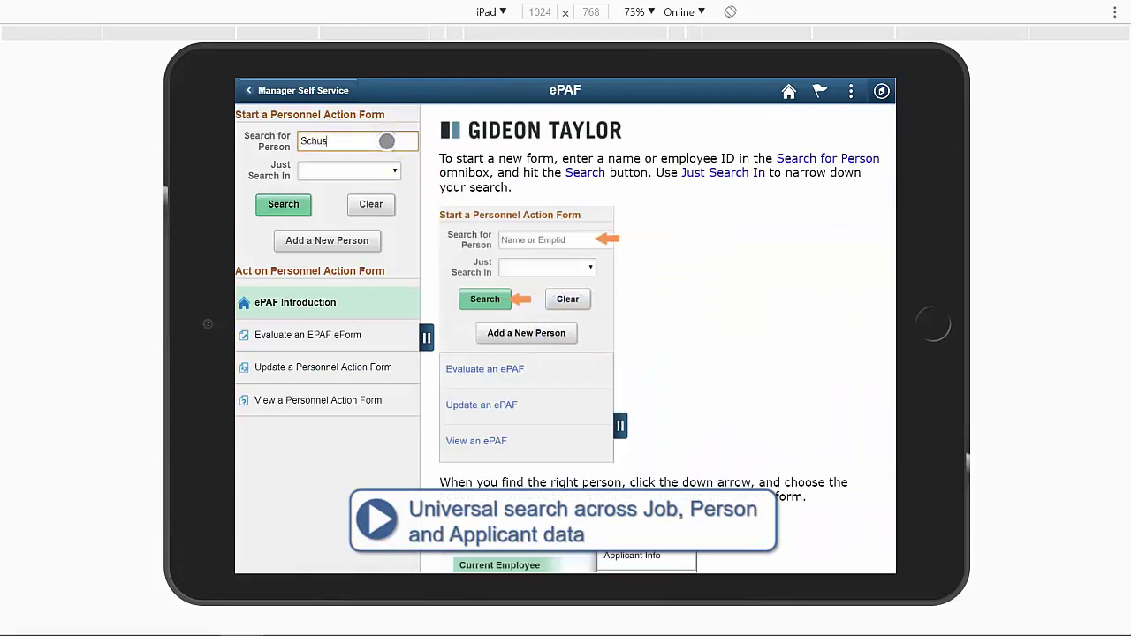
- Search by the entered surname and review the current employee's Job Info
left_click(289, 204)
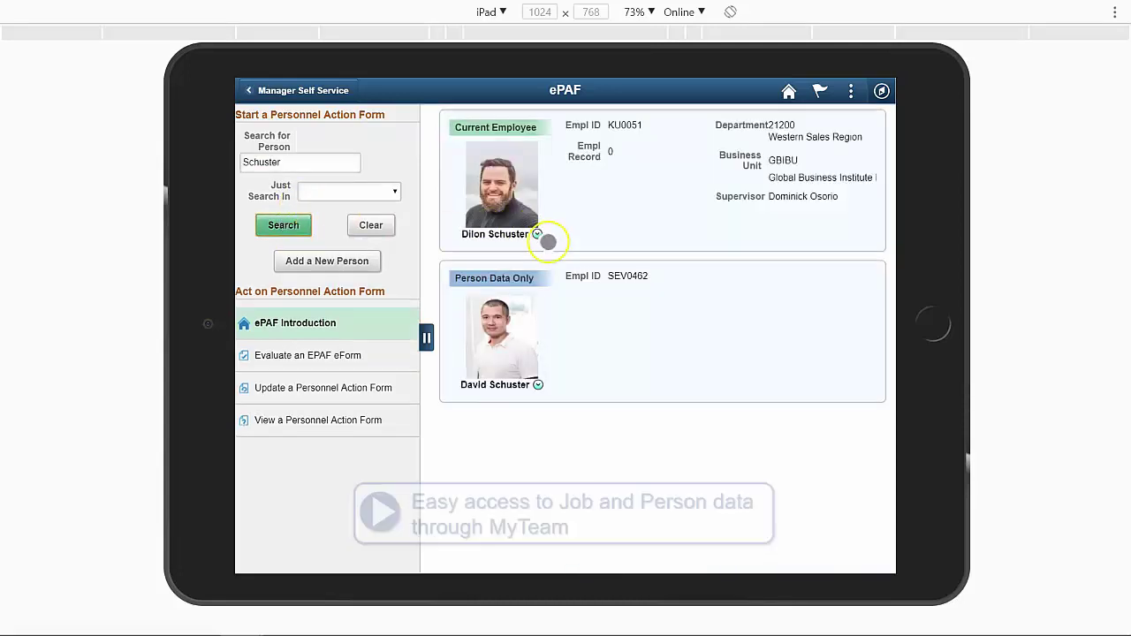
left_click(540, 234)
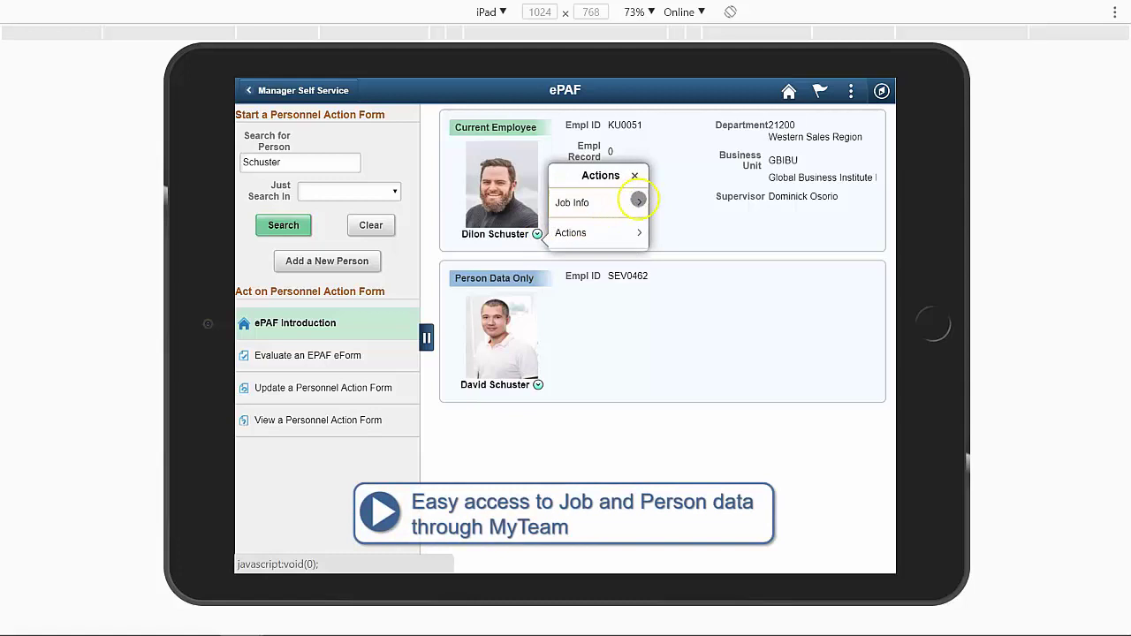
left_click(630, 203)
left_click(631, 202)
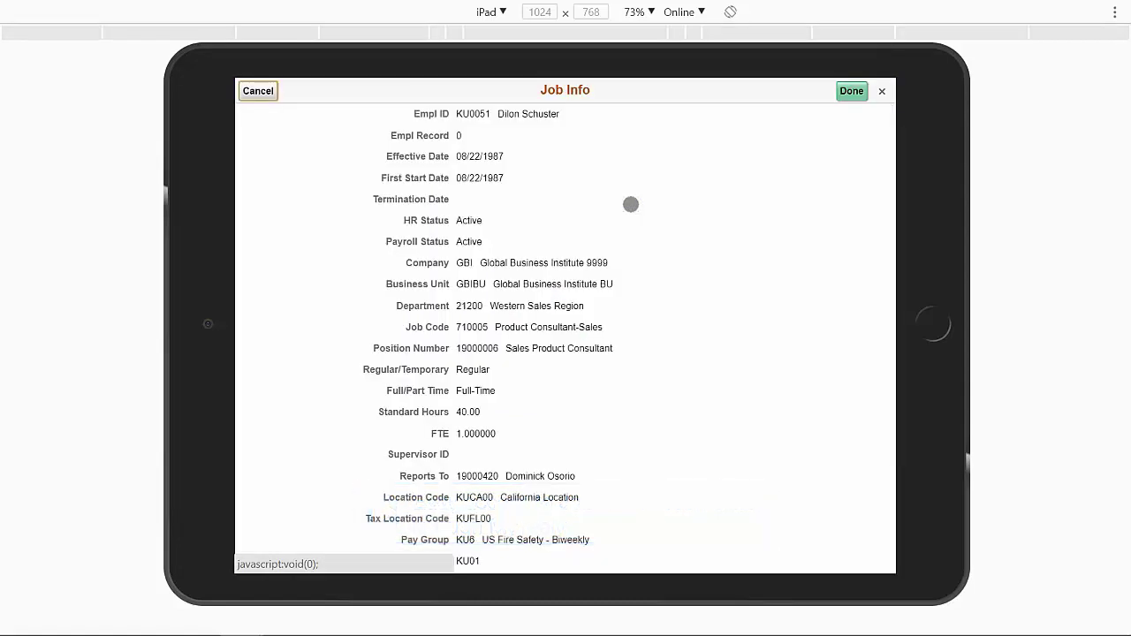
left_click(850, 92)
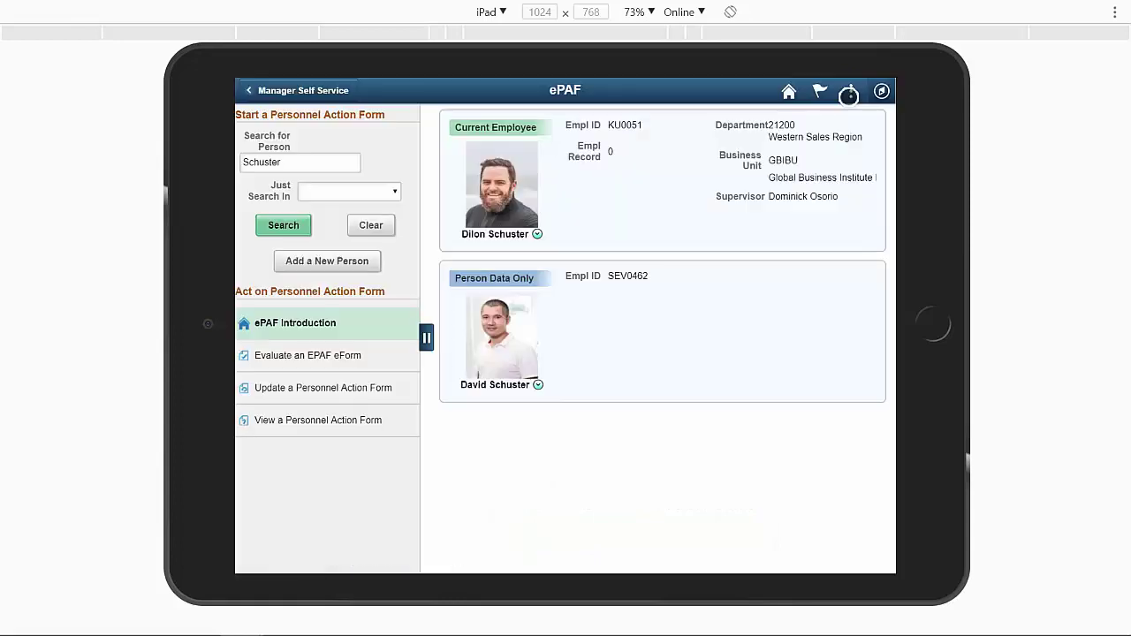
- Review the current employee's Person Info from the actions menu
left_click(541, 233)
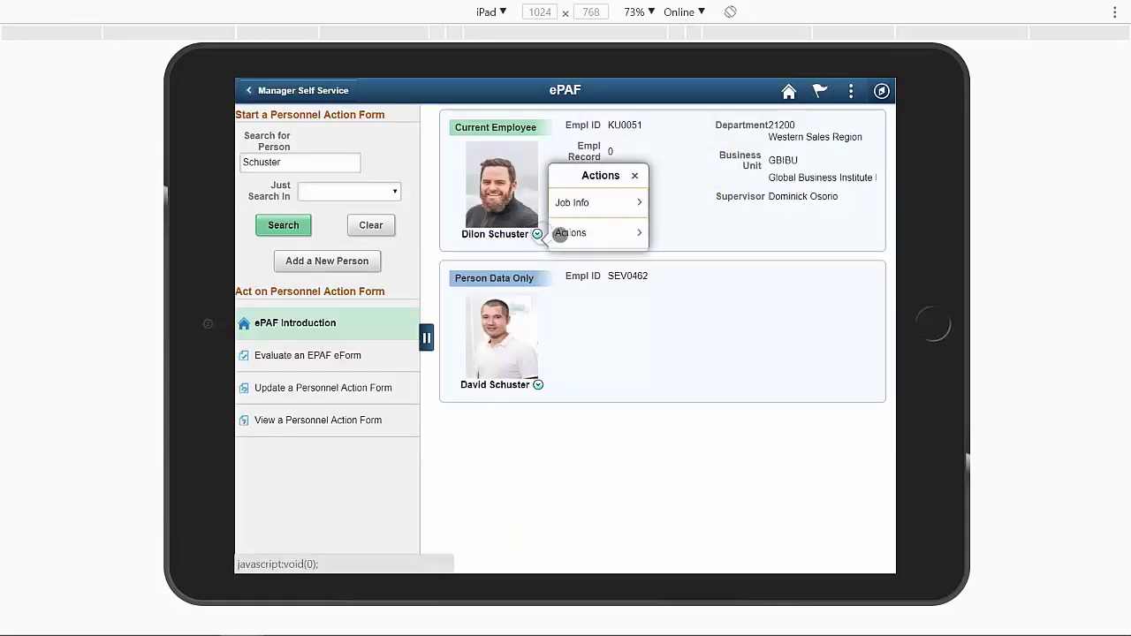
left_click(624, 203)
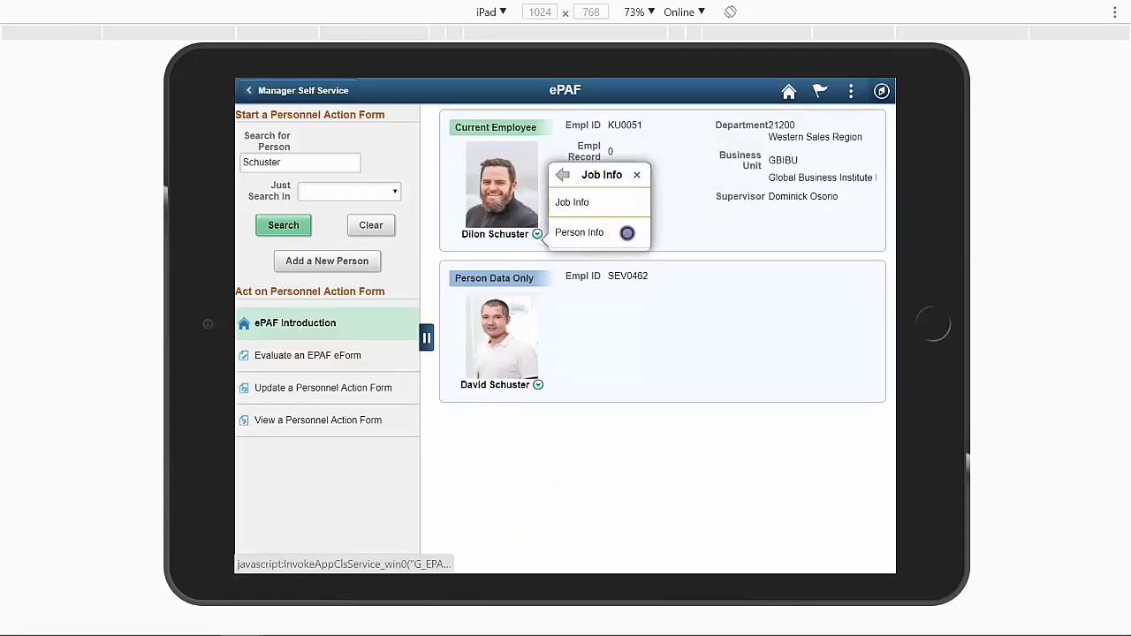
left_click(627, 231)
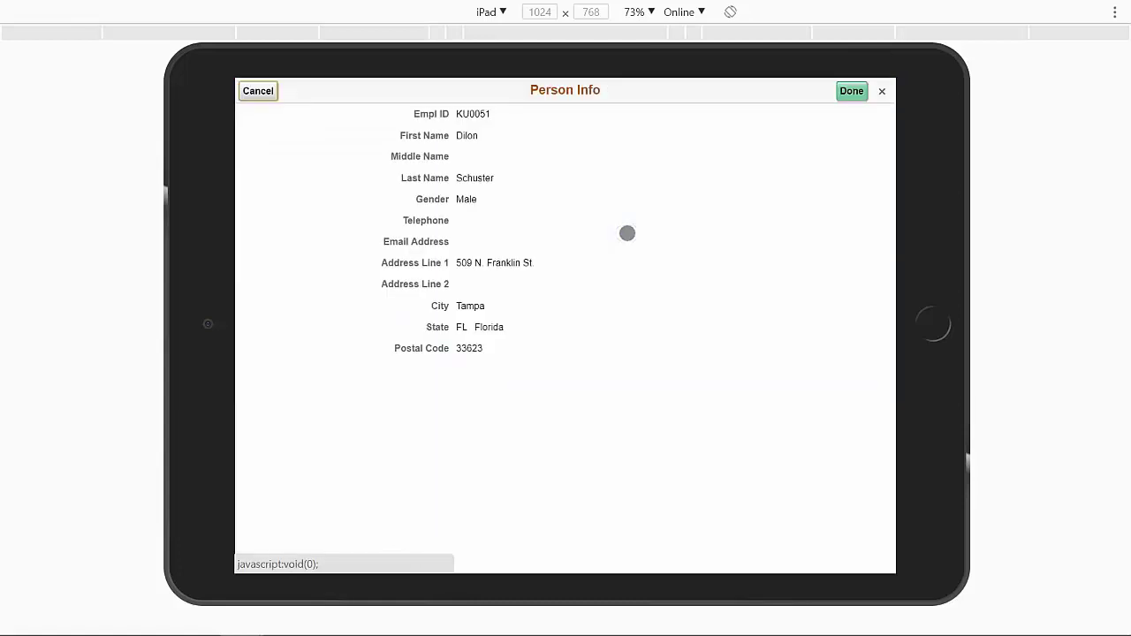
left_click(851, 91)
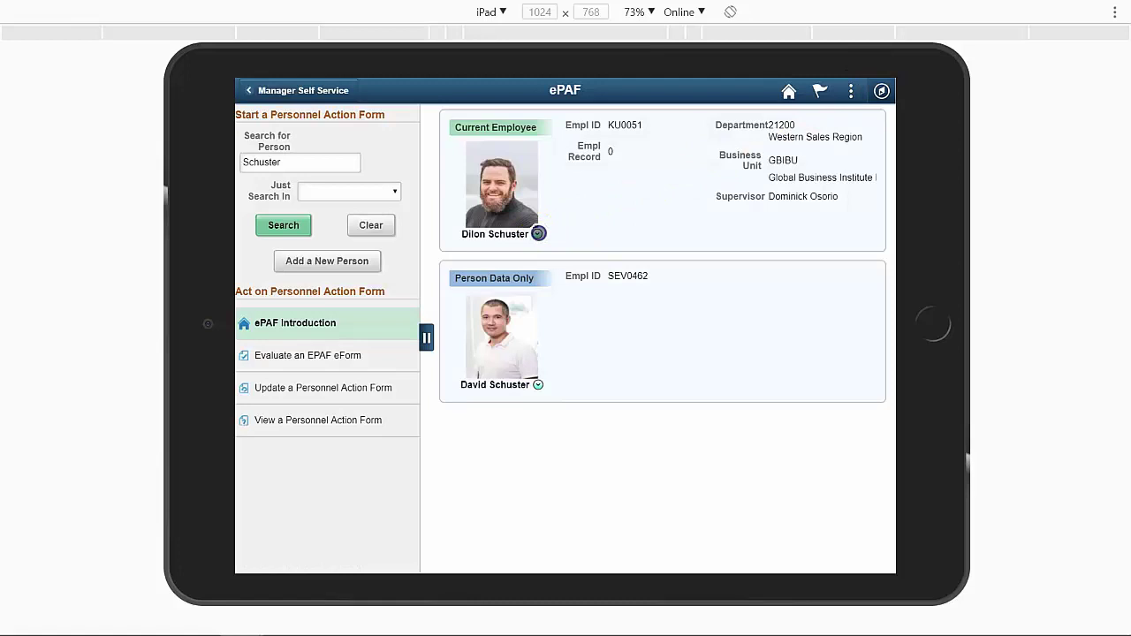
left_click(537, 234)
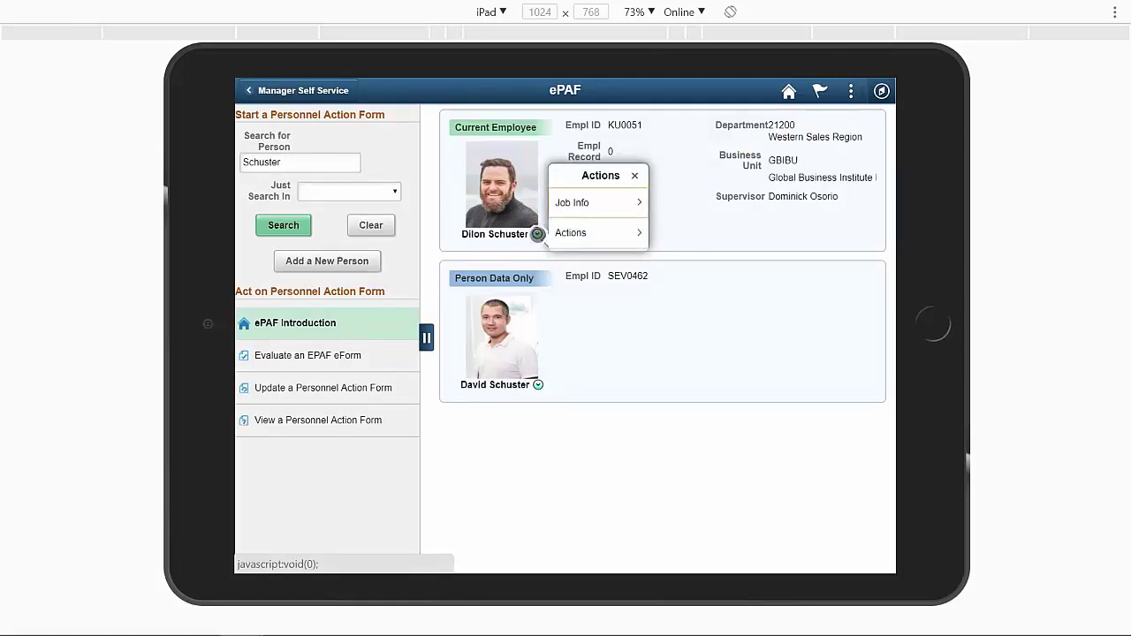
- Start Job Change form 432, check current Job Data, and return to Job Information
left_click(633, 232)
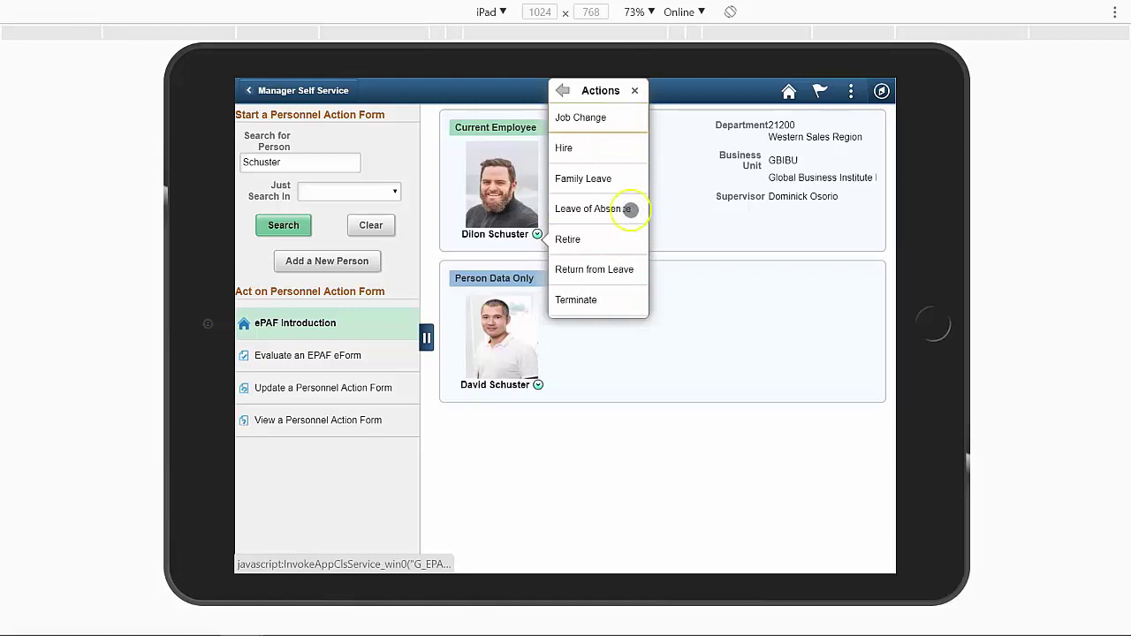
left_click(625, 117)
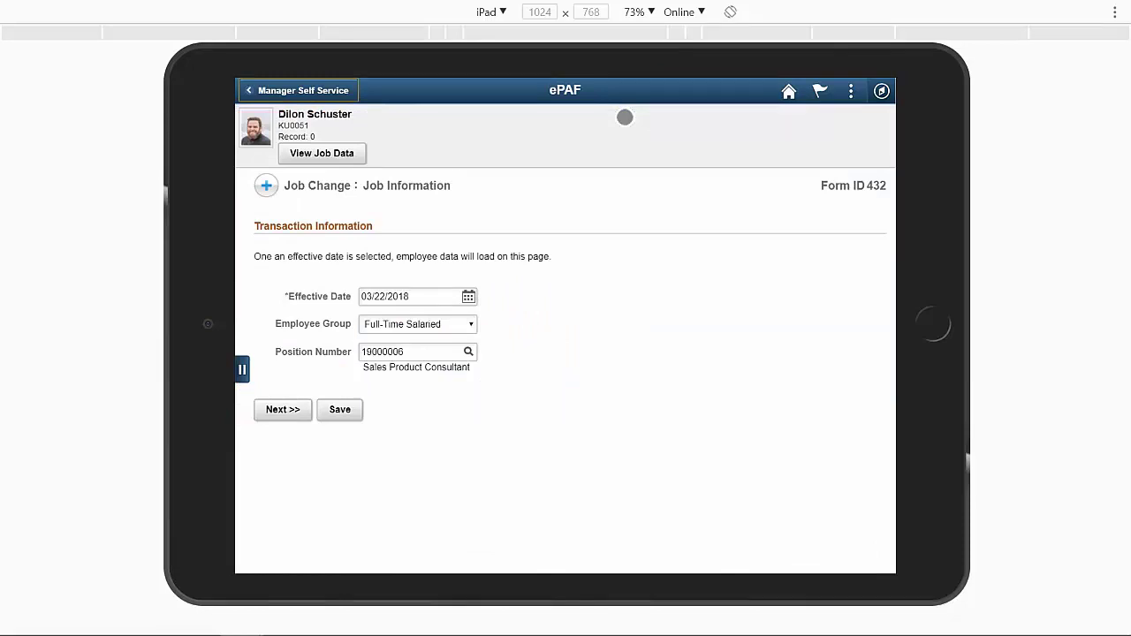
left_click(347, 159)
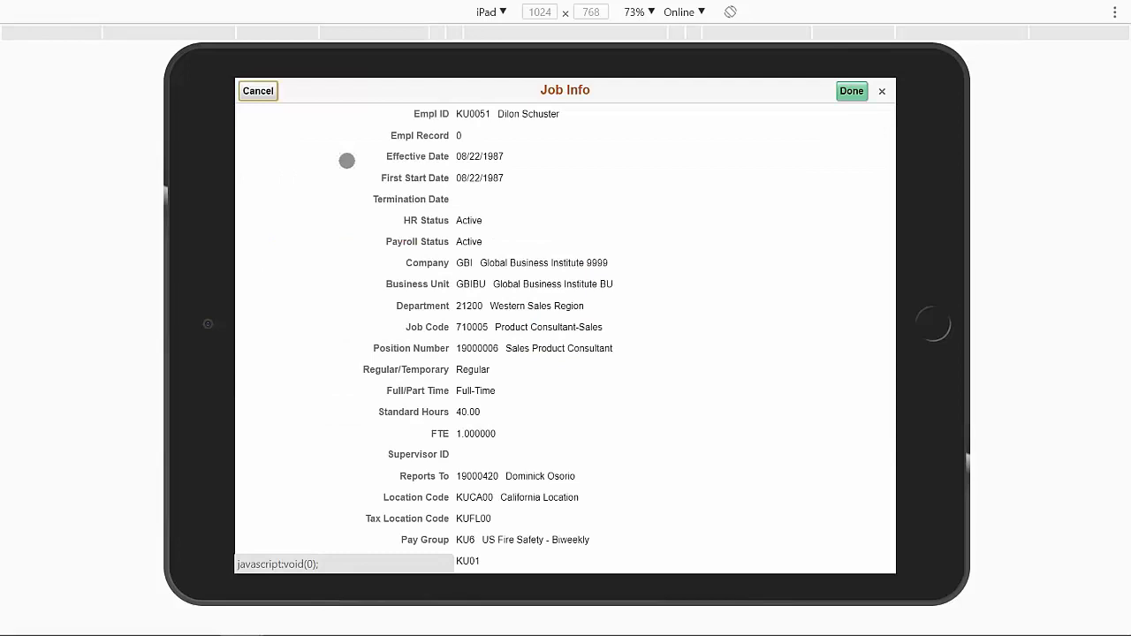
left_click(866, 93)
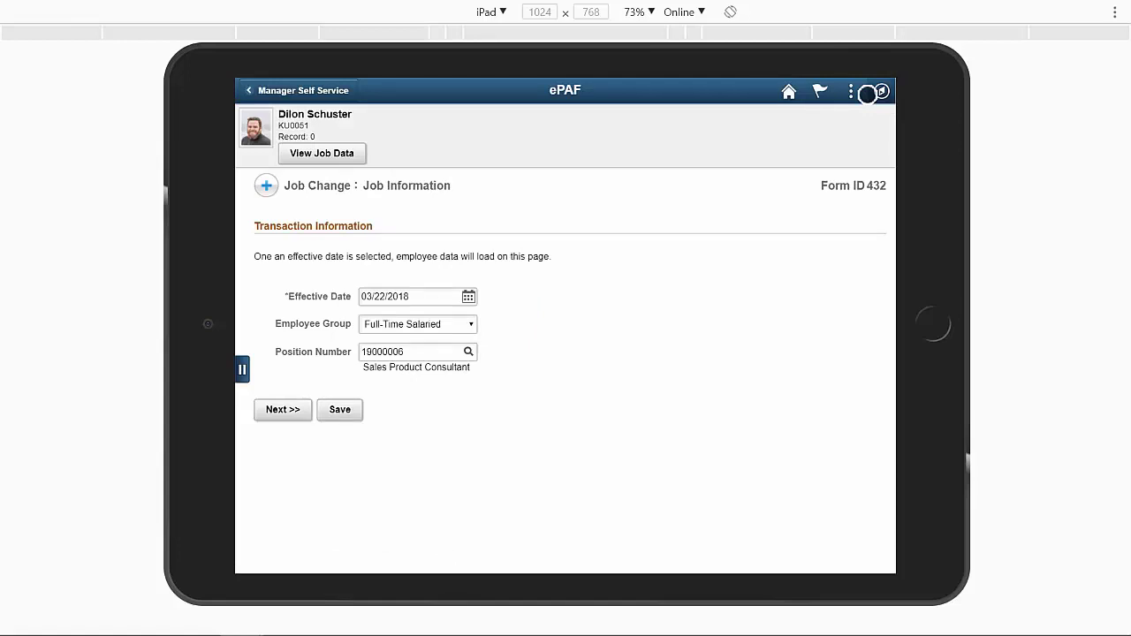
left_click(284, 408)
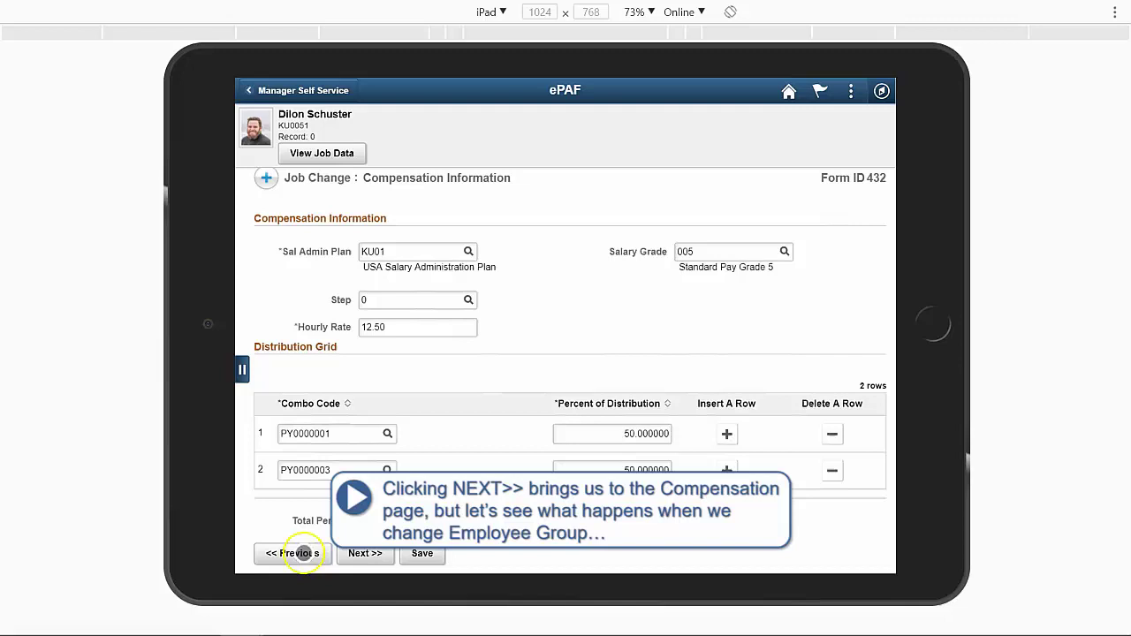
left_click(304, 560)
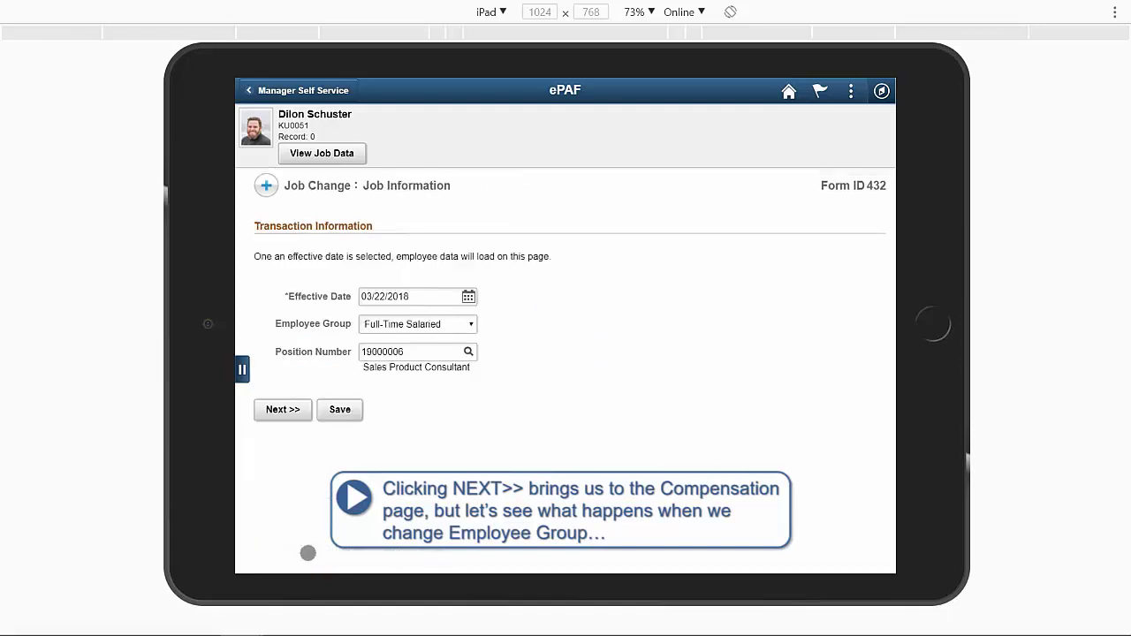
- Set employee group to Part-Time Hourly and department to 21000 Eastern Sales Region
left_click(464, 324)
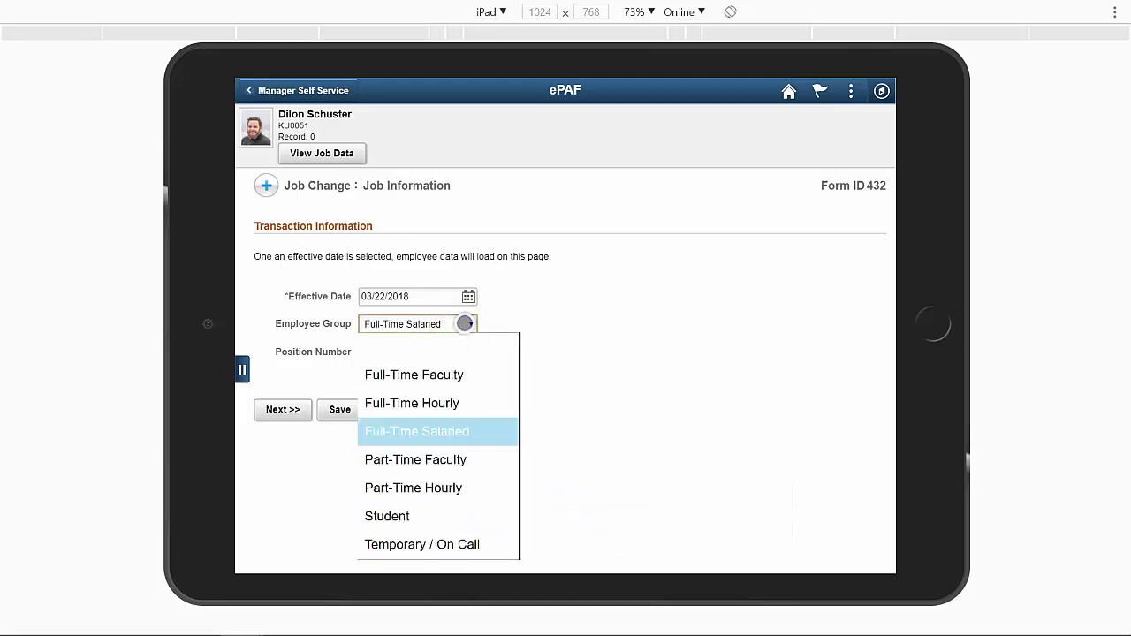
left_click(460, 487)
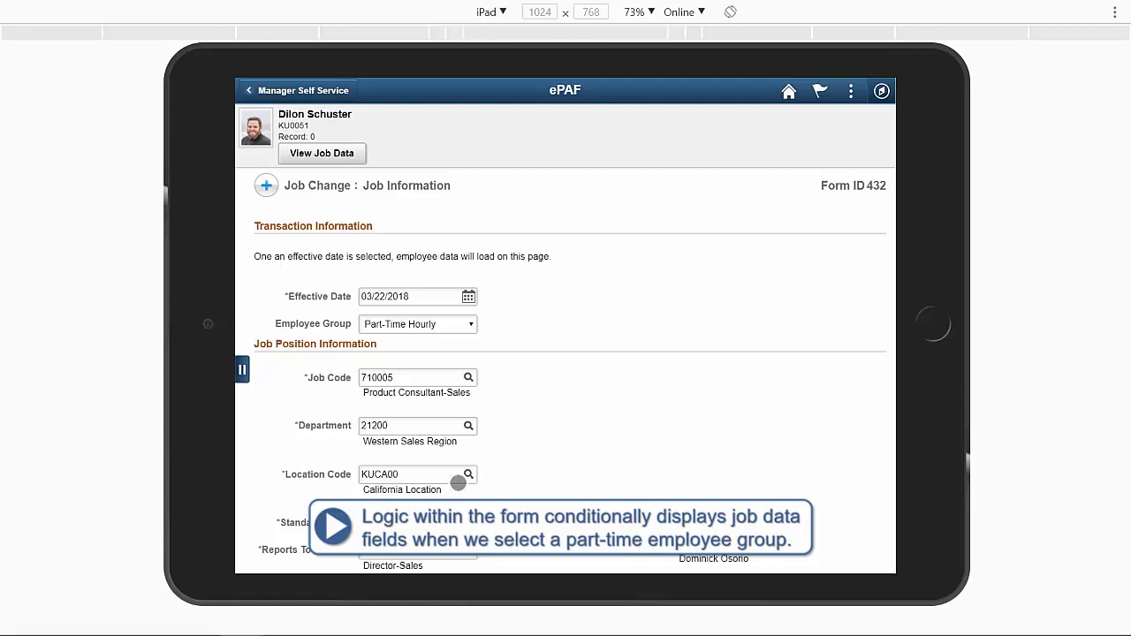
left_click(469, 425)
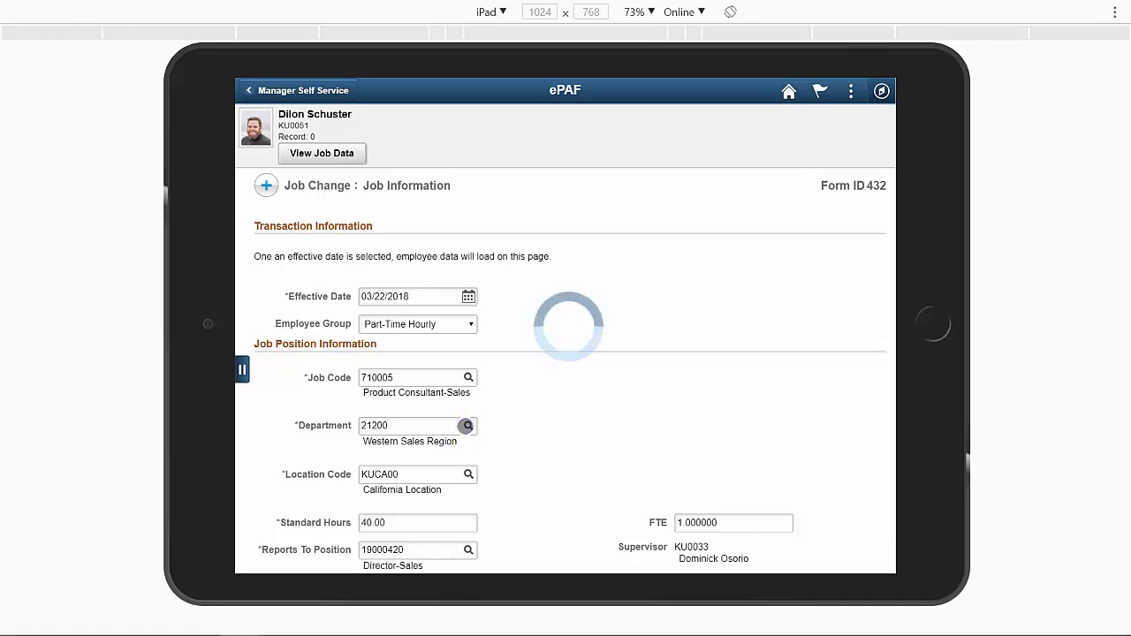
left_click(408, 145)
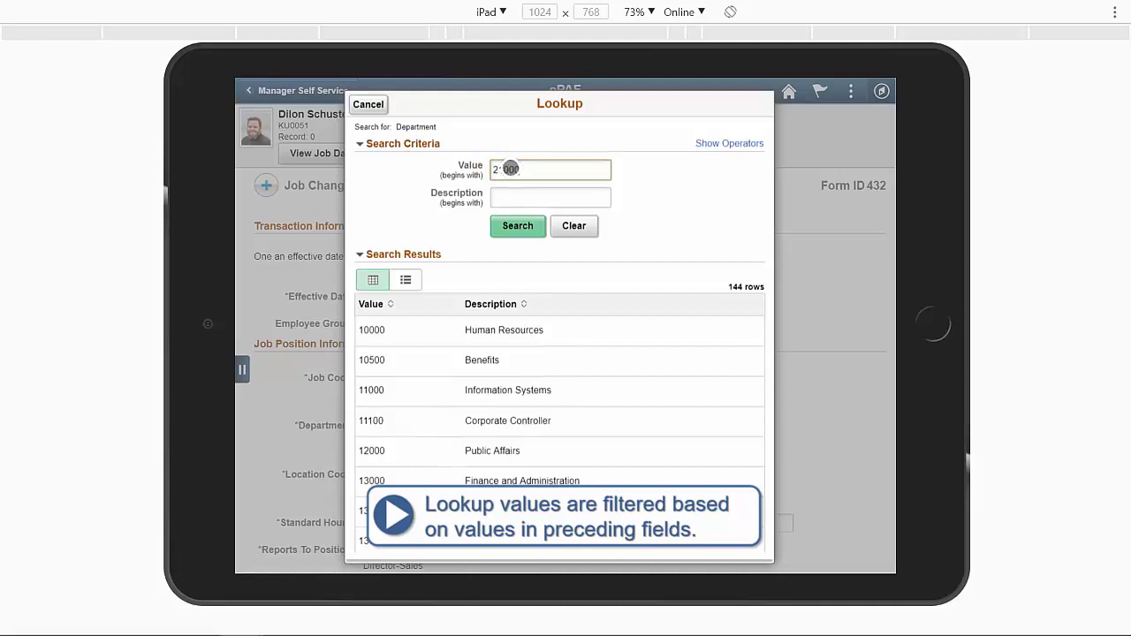
left_click(532, 225)
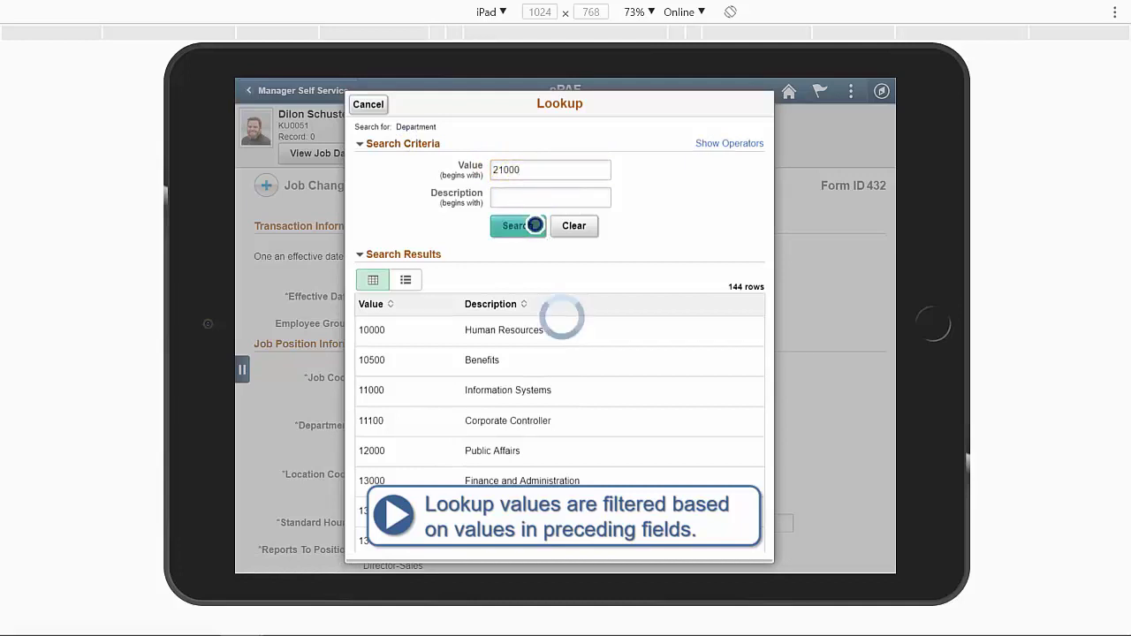
left_click(656, 239)
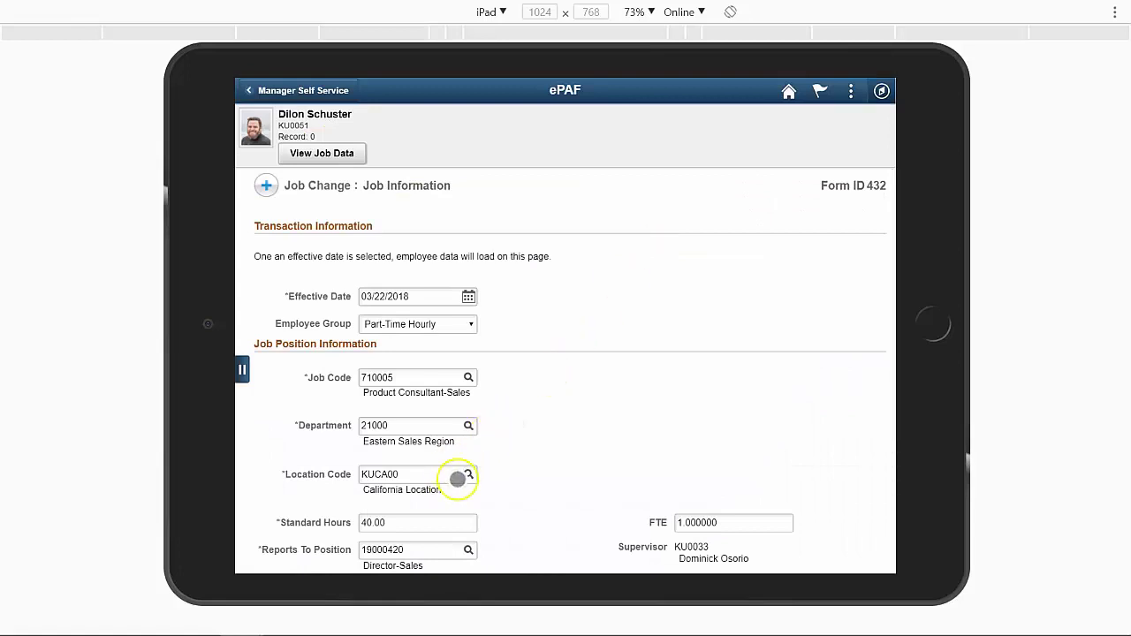
- Set the location to Delaware Operations
left_click(460, 477)
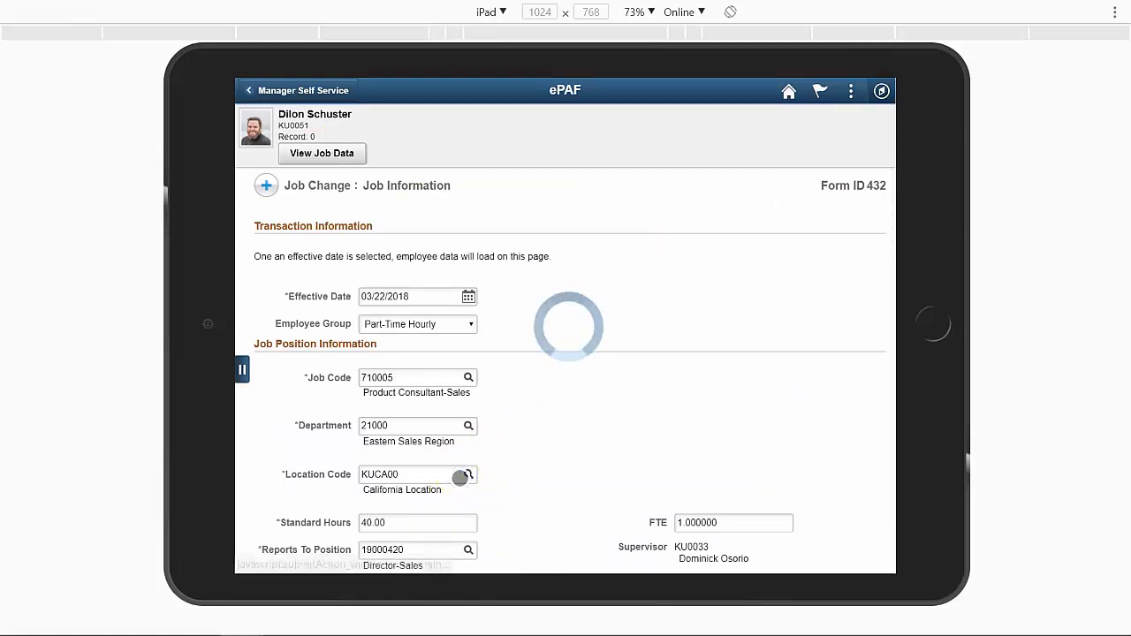
left_click_drag(484, 448, 536, 368)
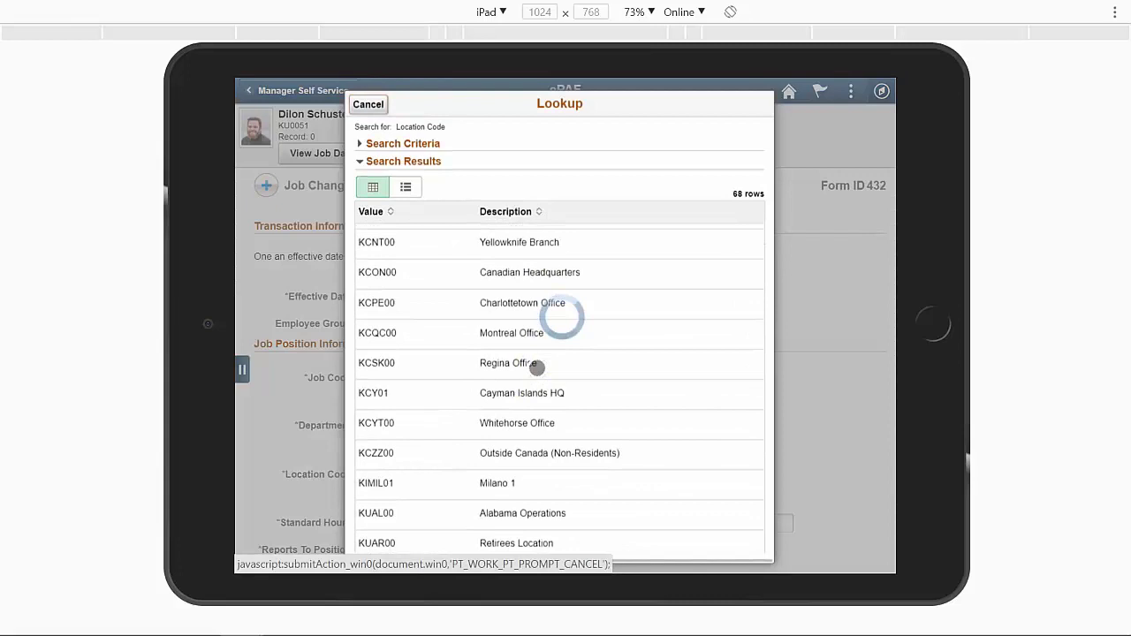
scroll(537, 367, "down", 2)
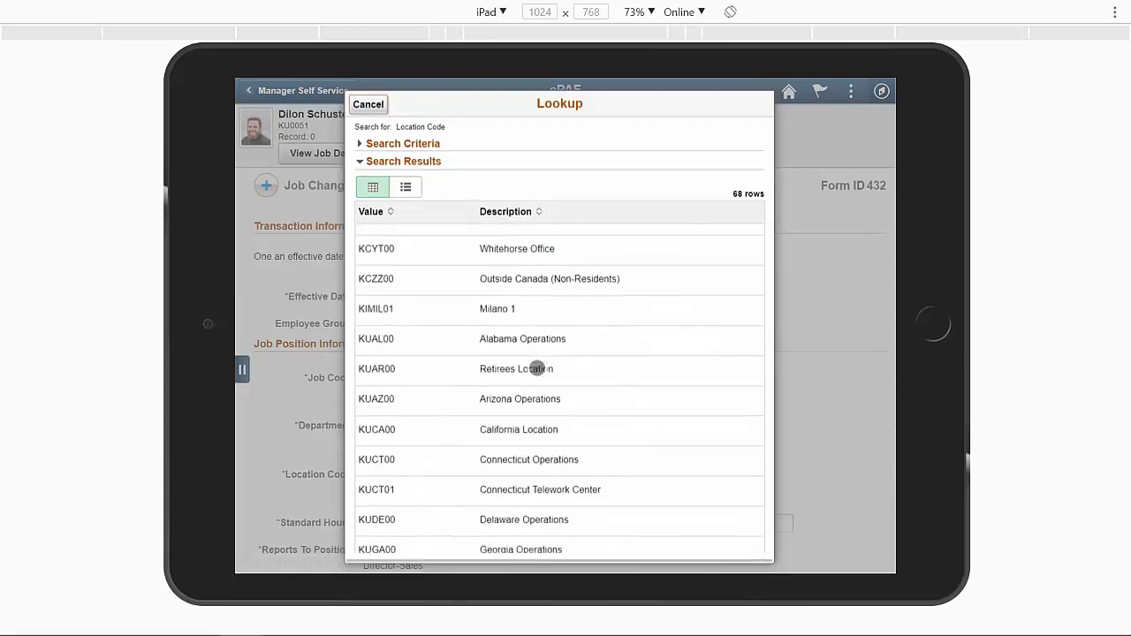
left_click(596, 525)
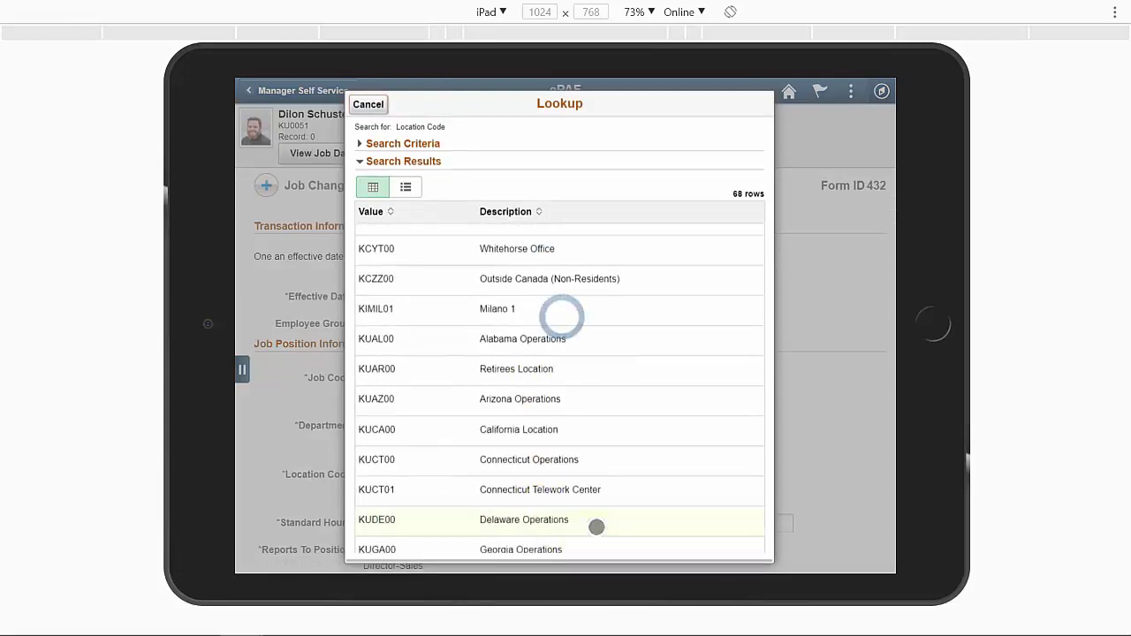
- Set the reports-to position to Assistant-Sales, found by searching 'sales'
left_click(470, 550)
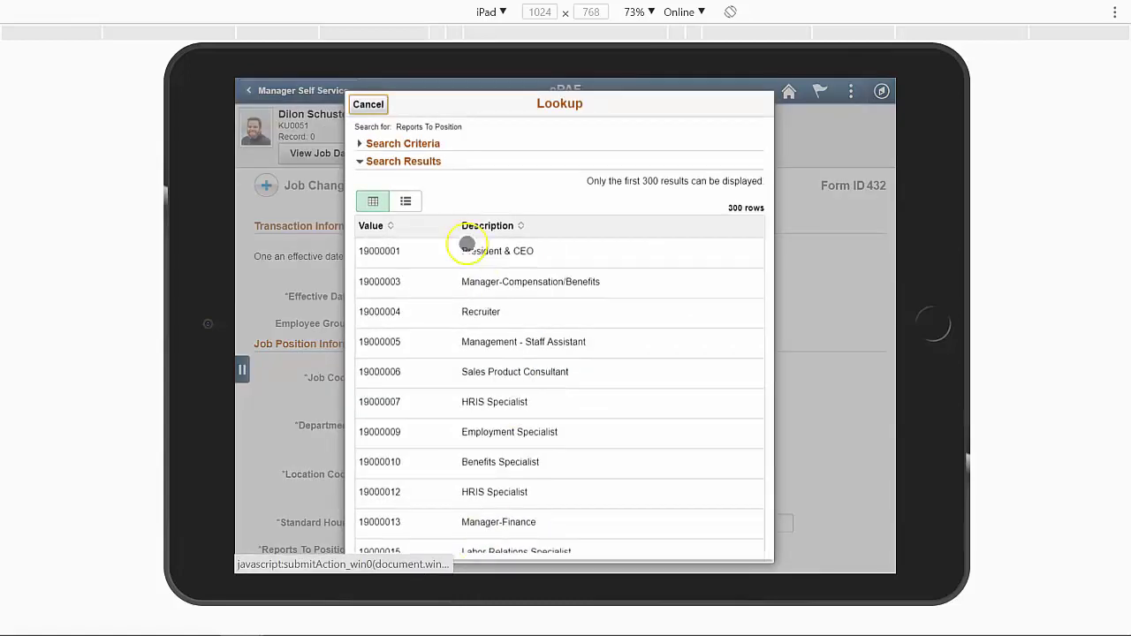
left_click(414, 144)
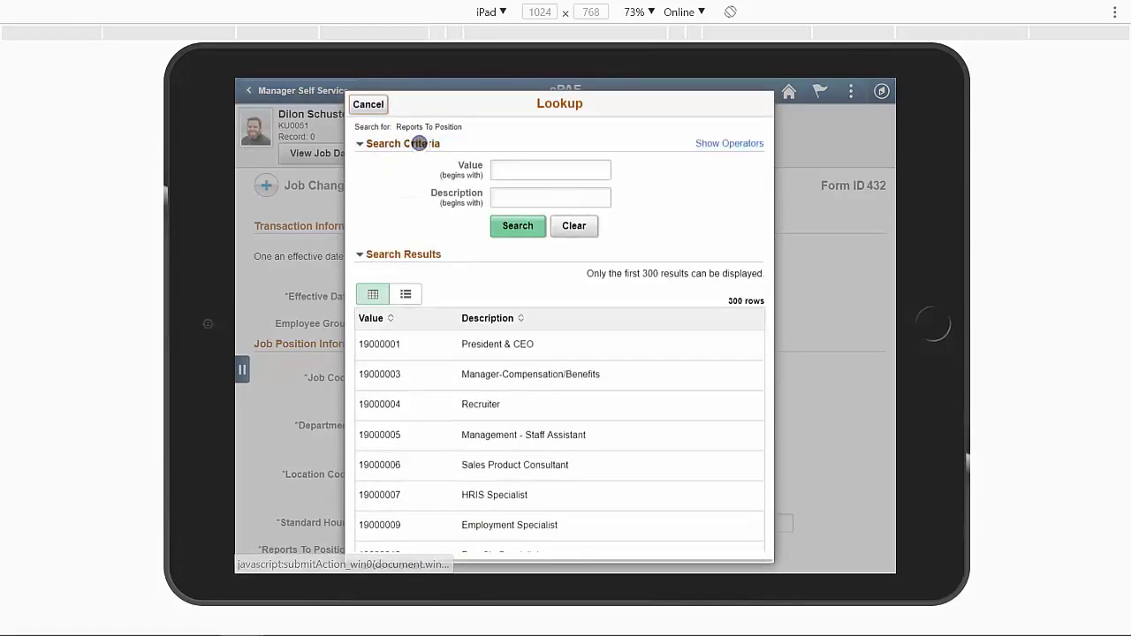
left_click(552, 202)
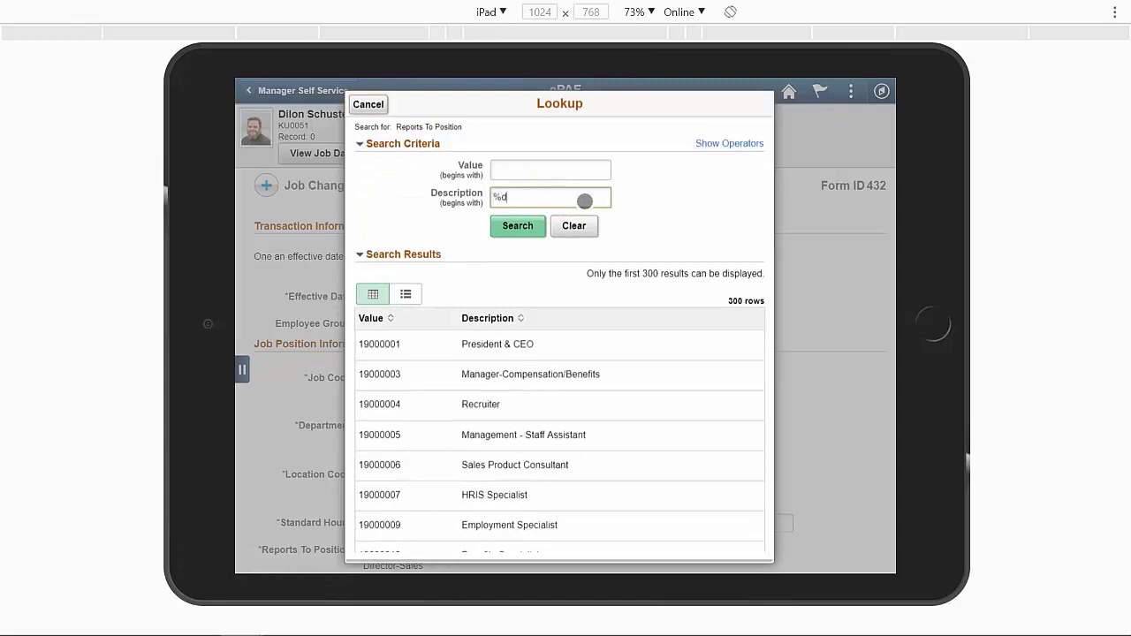
left_click(538, 228)
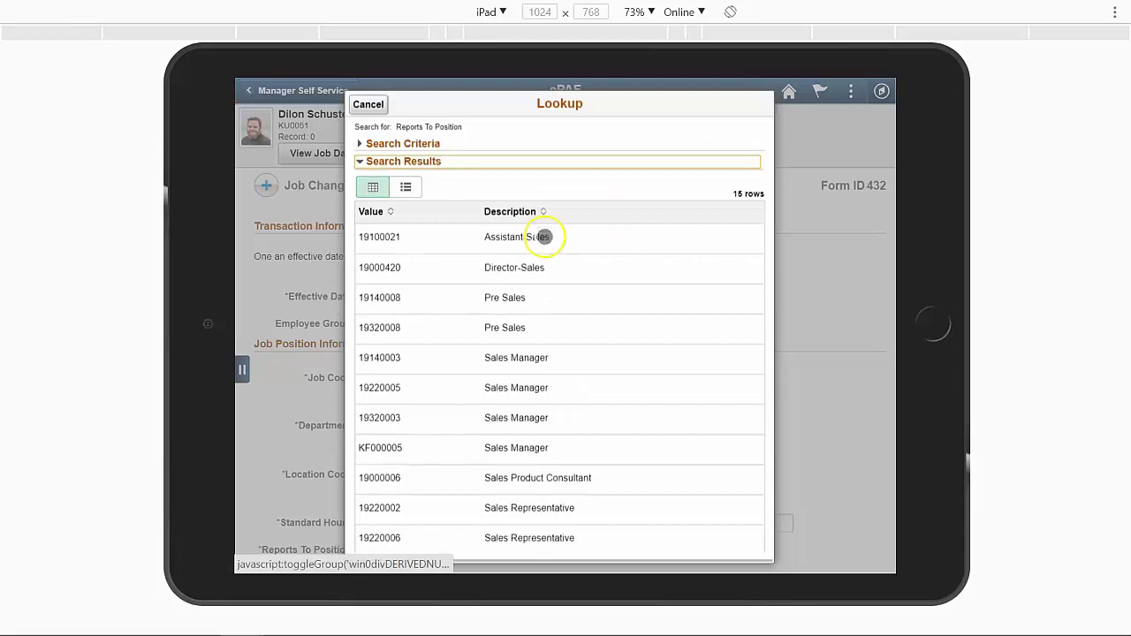
left_click(620, 239)
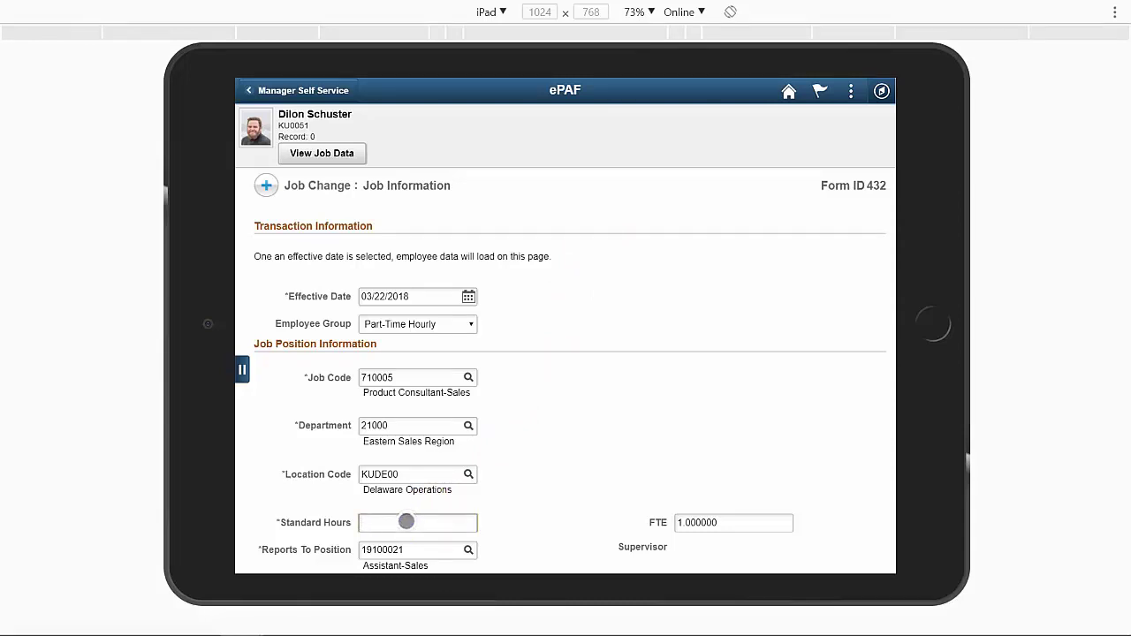
- Set Standard Hours to 20.00 and FTE to .5
left_click(733, 523)
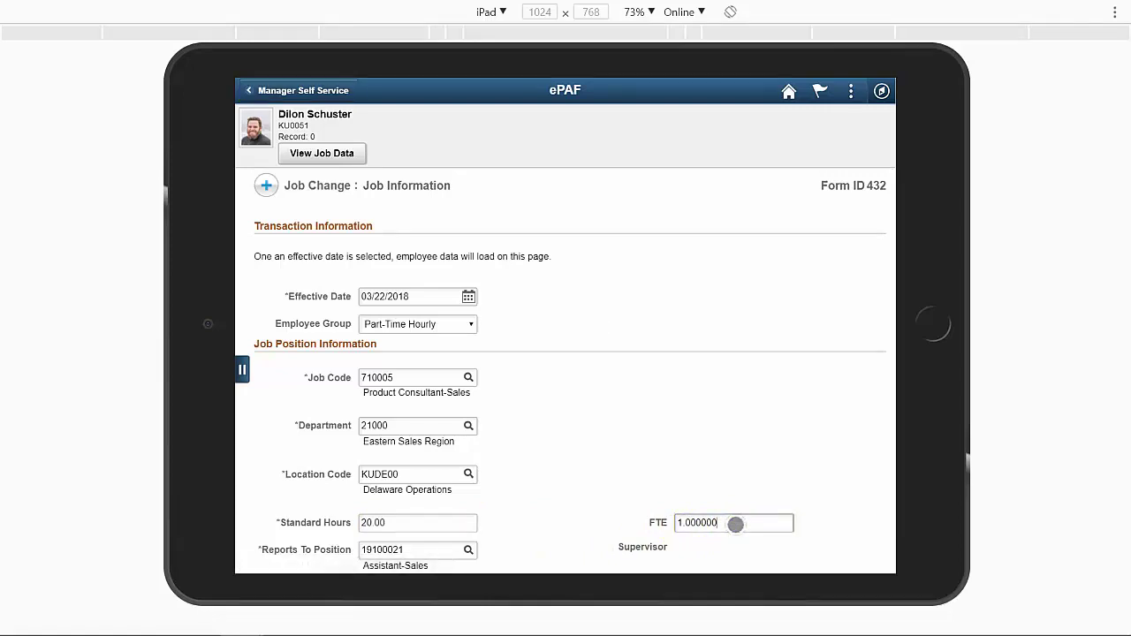
left_click(711, 547)
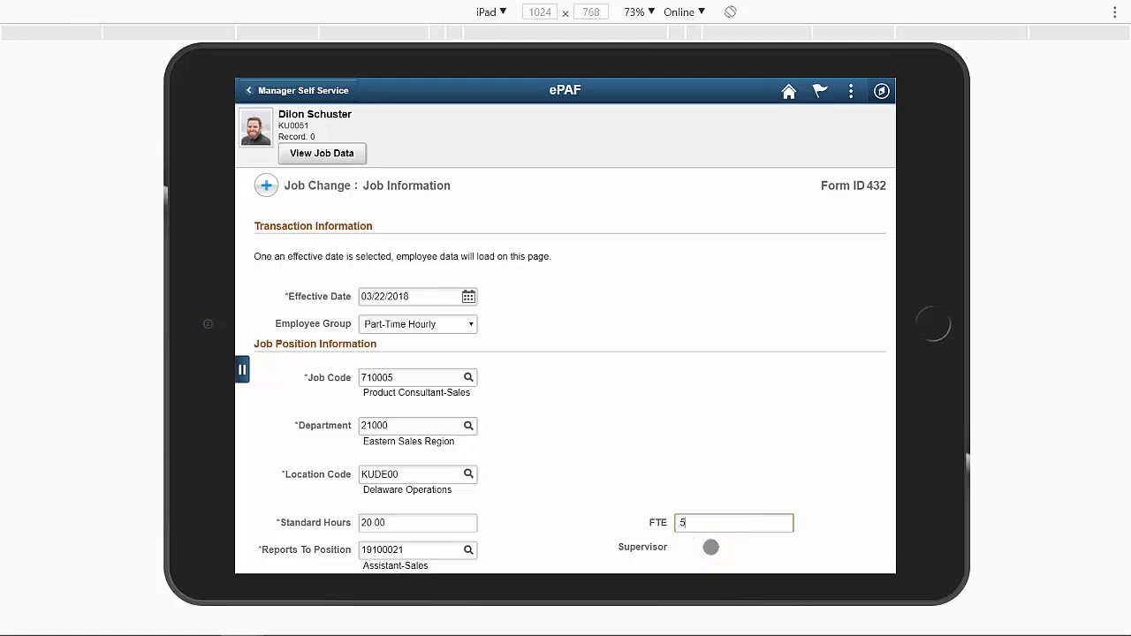
left_click(775, 519)
scroll(775, 519, "down", 1)
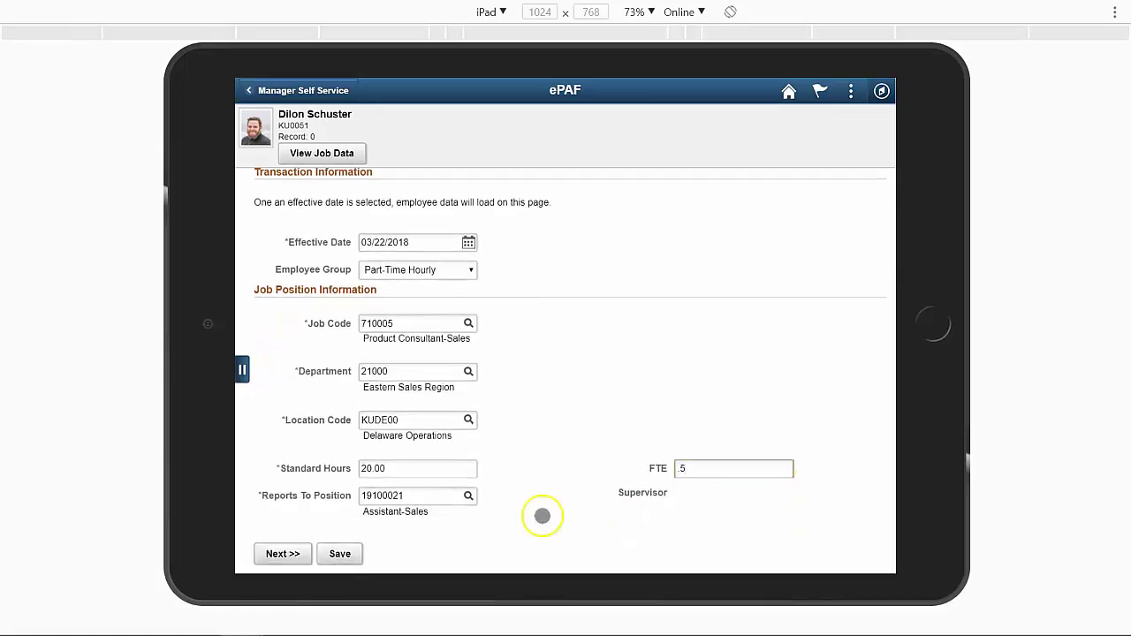
- Lower the hourly rate from 12.50 to 10.00 and continue to Action - Reason
left_click(284, 555)
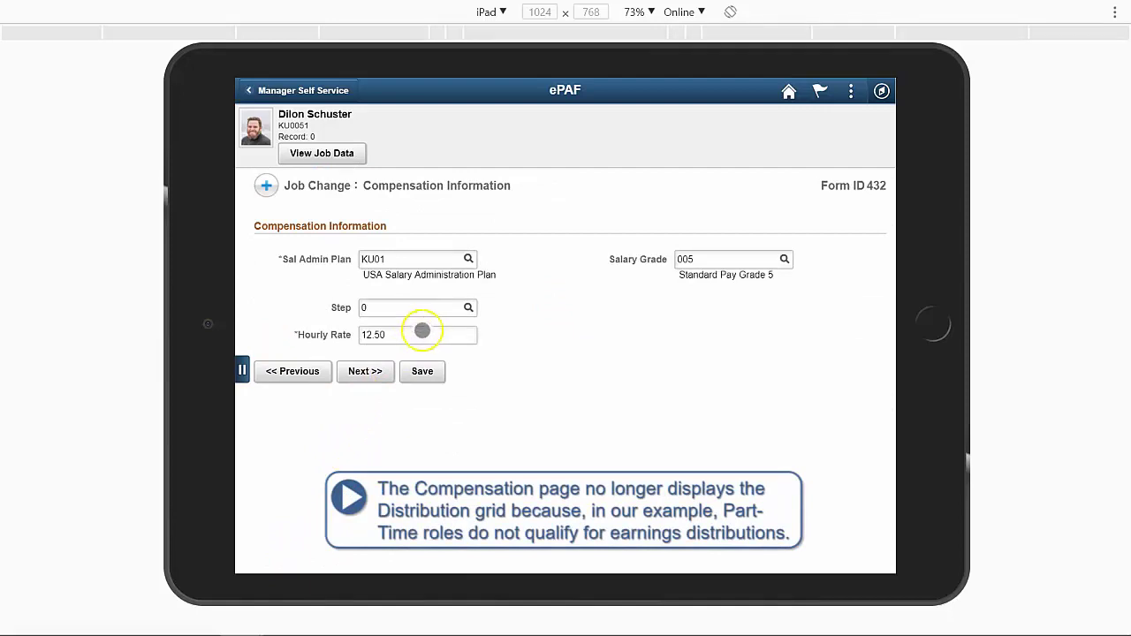
left_click(420, 332)
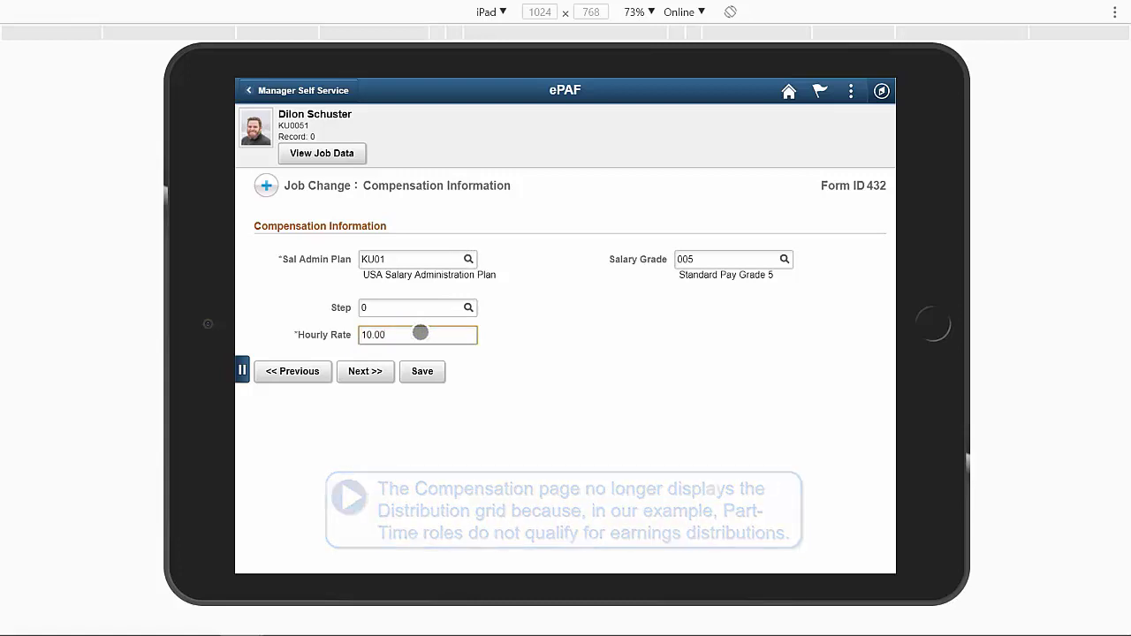
left_click(390, 361)
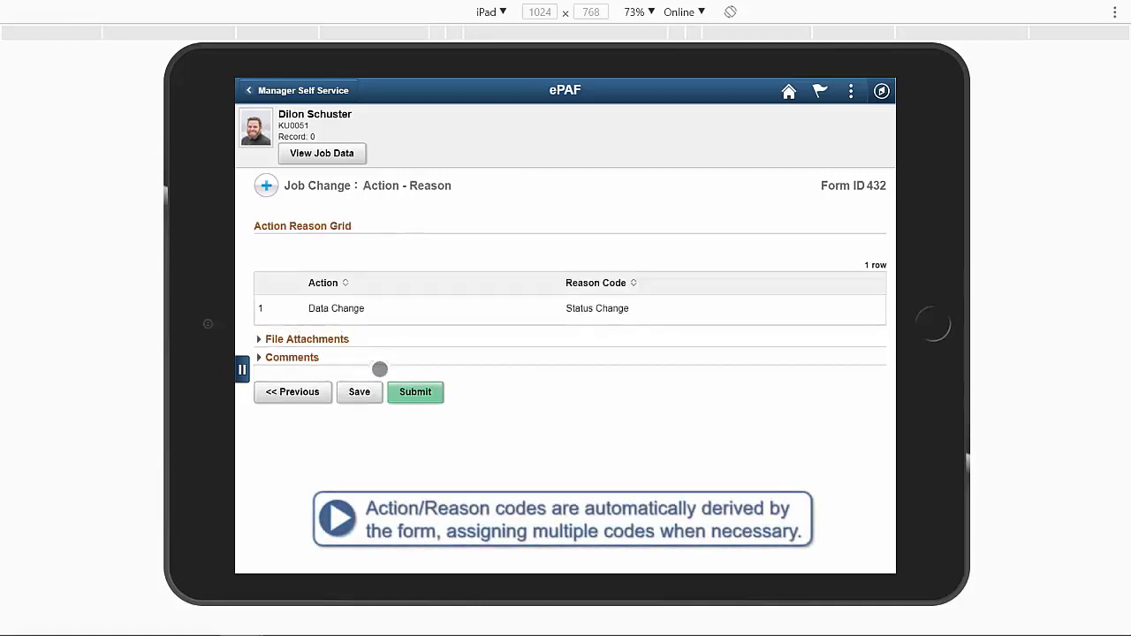
- Upload Sample Attachment.docx from the device as a file attachment
left_click(262, 338)
left_click(582, 412)
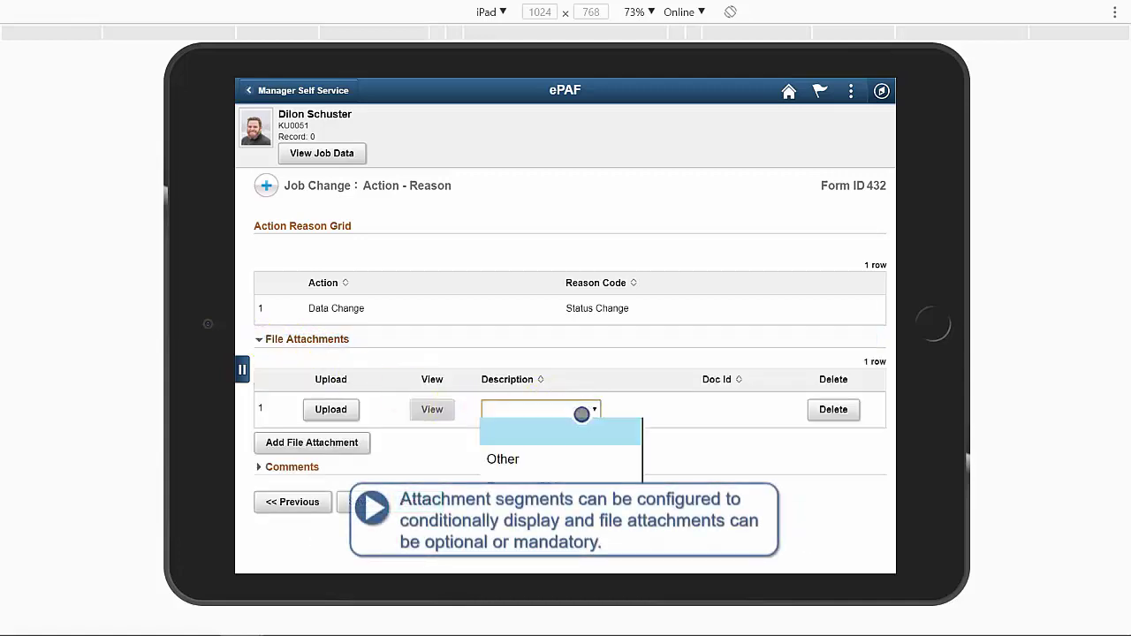
left_click(582, 414)
left_click(327, 411)
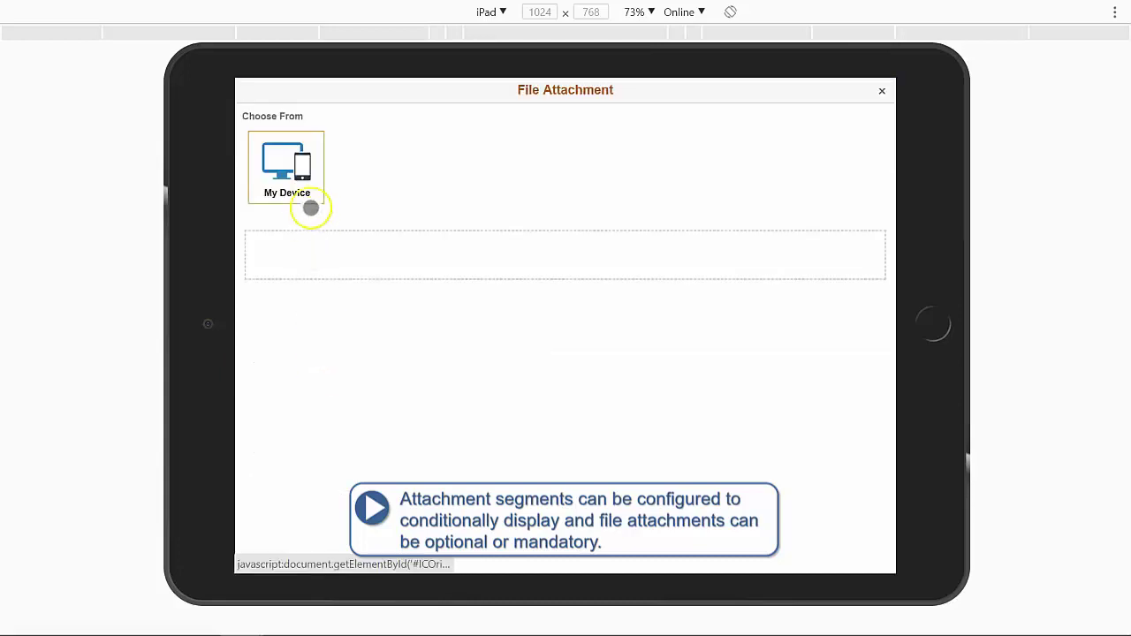
left_click(310, 190)
left_click(858, 537)
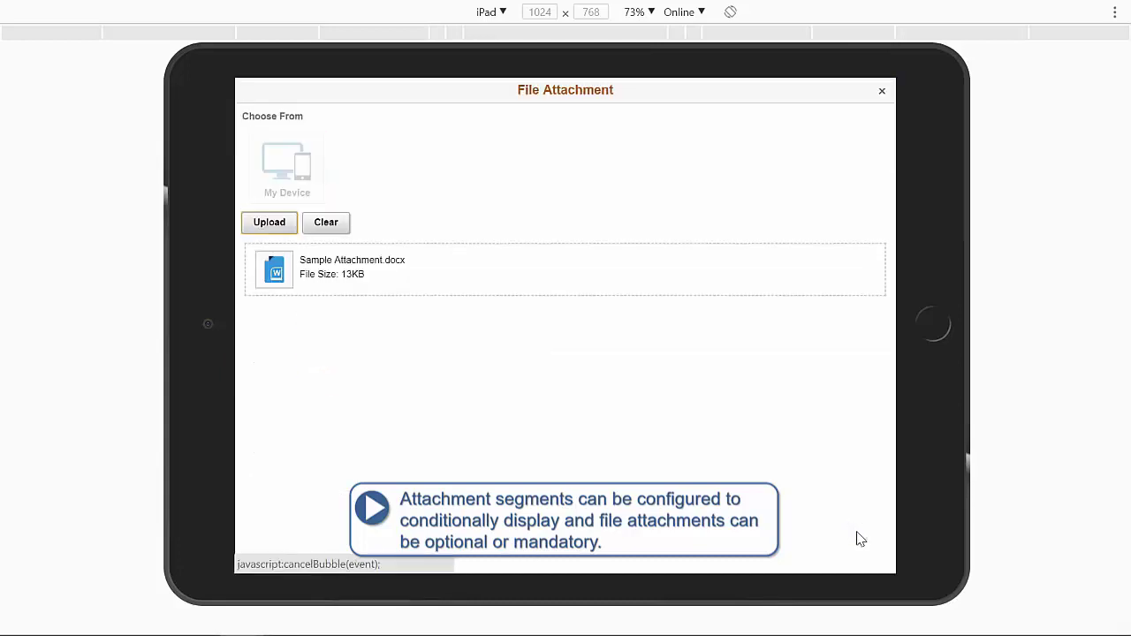
left_click(276, 222)
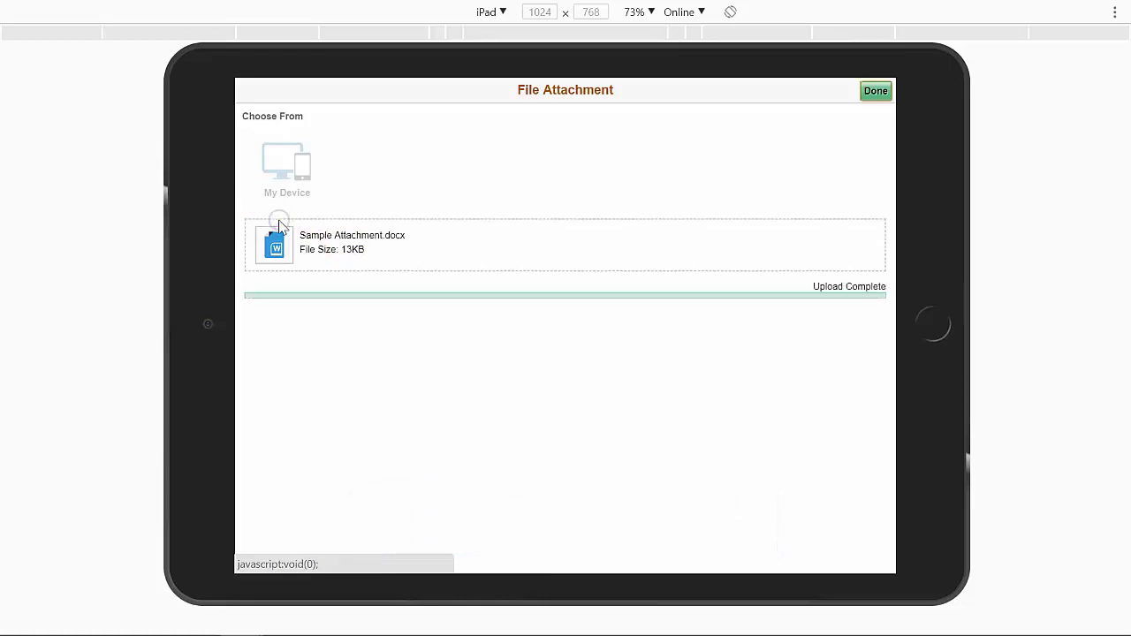
left_click(873, 92)
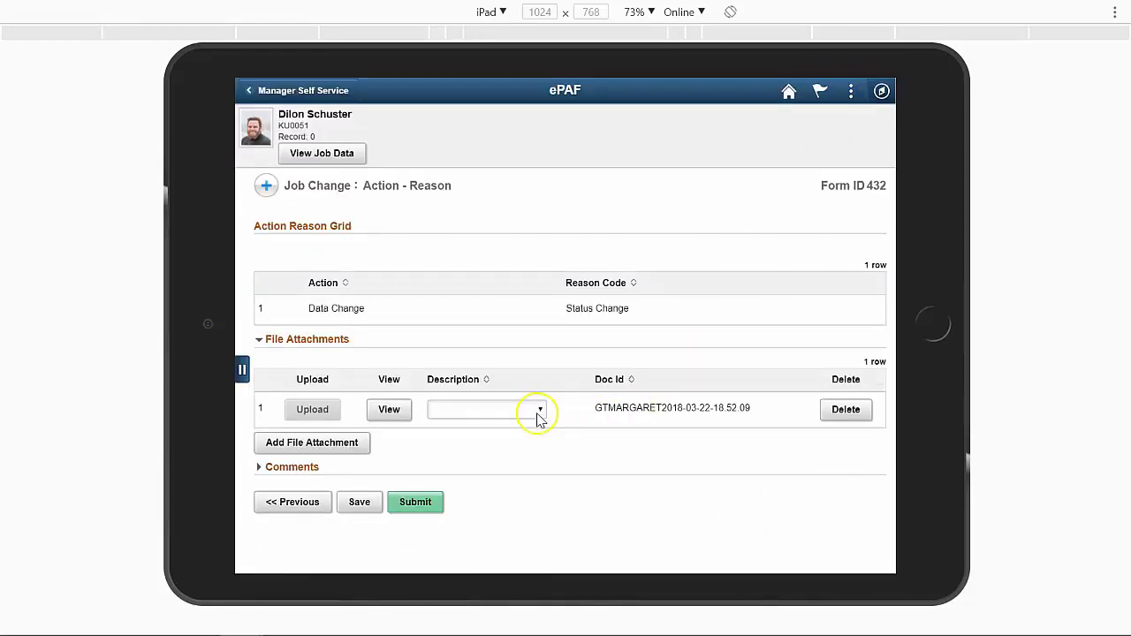
- Describe the attachment as Other and add the comment 'relocating'
left_click(538, 410)
left_click(514, 454)
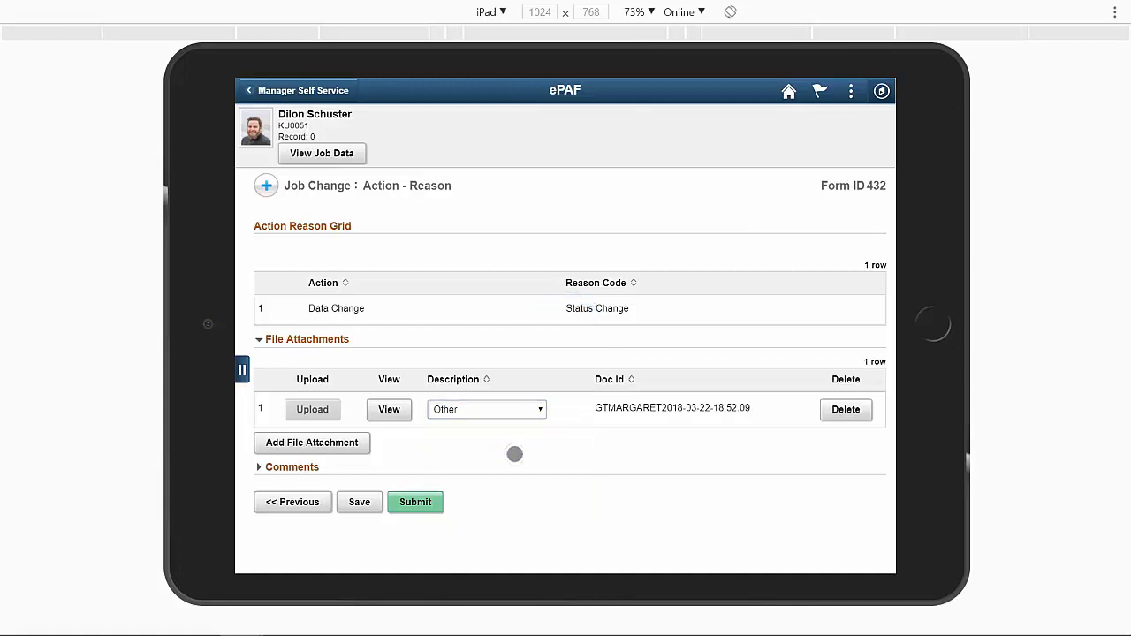
left_click(259, 468)
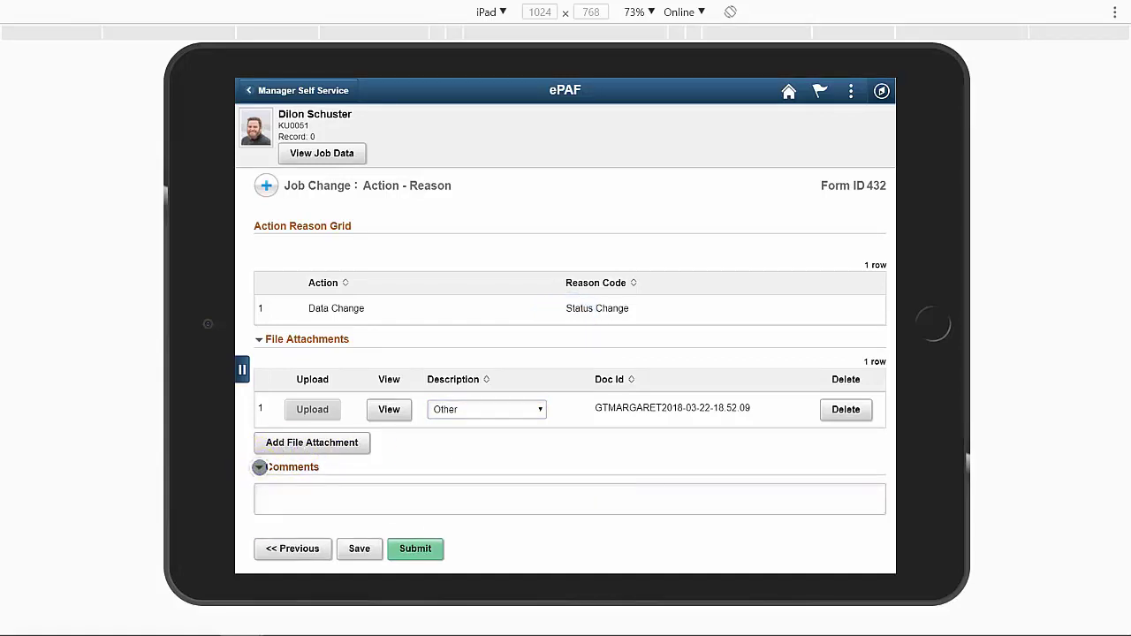
left_click(288, 494)
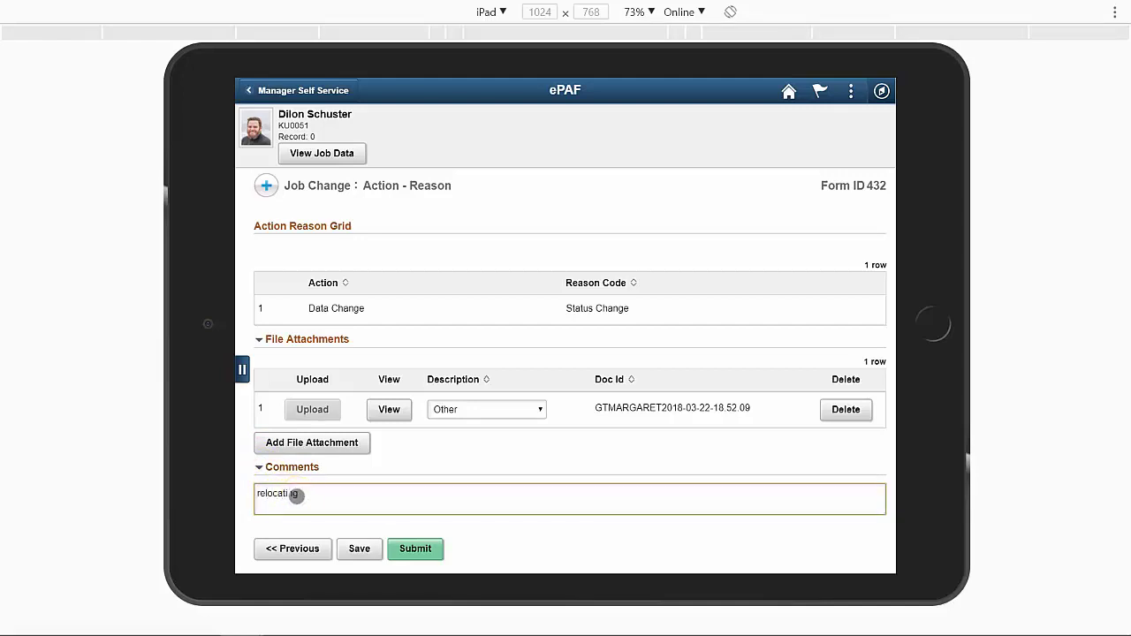
left_click(341, 493)
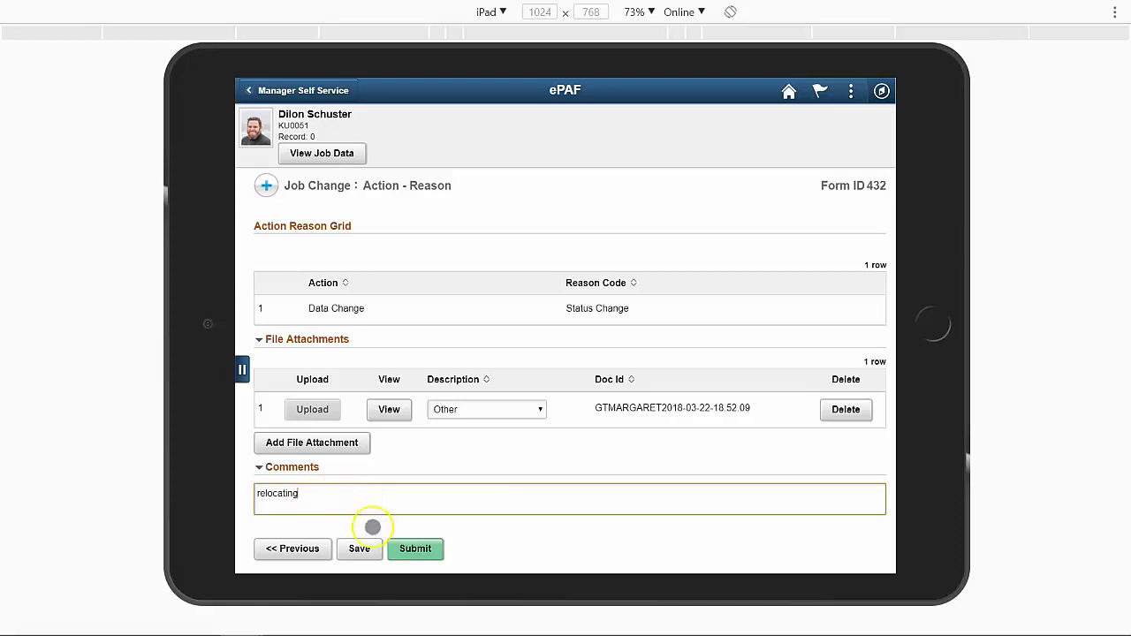
- Submit Job Change eForm 432 and review its multiple-approver route
left_click(428, 552)
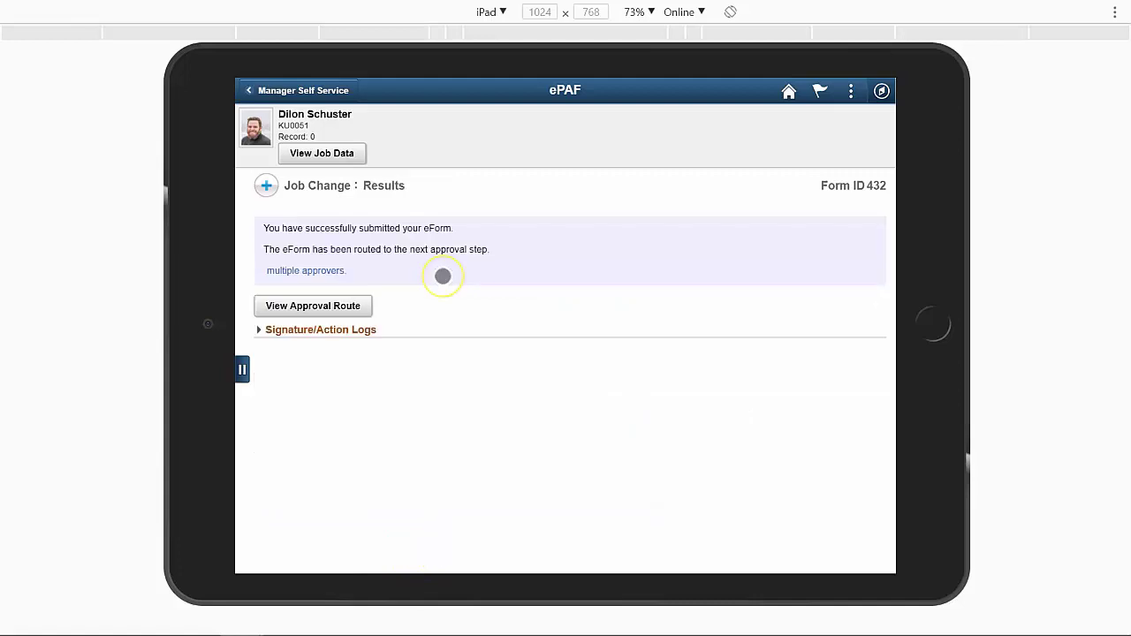
left_click(367, 306)
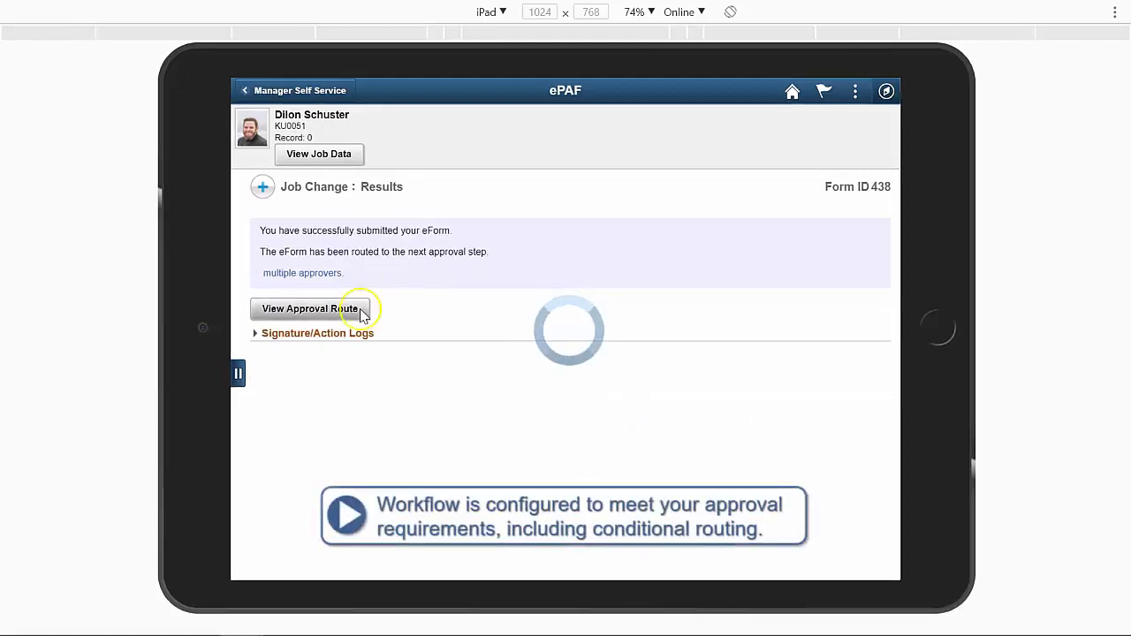
left_click(360, 309)
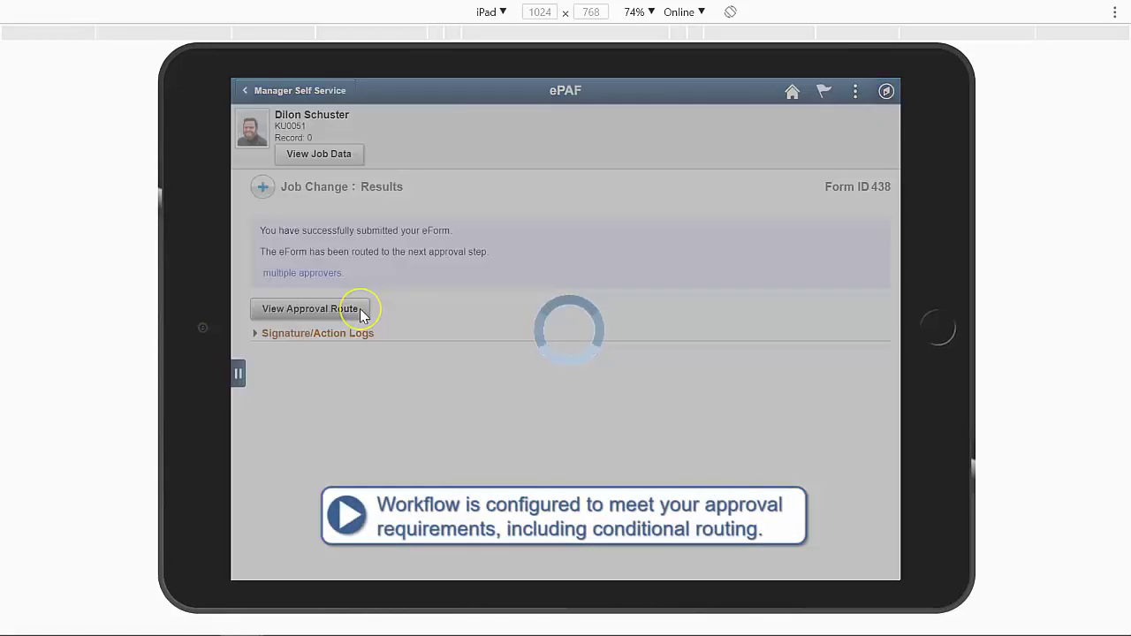
left_click(387, 308)
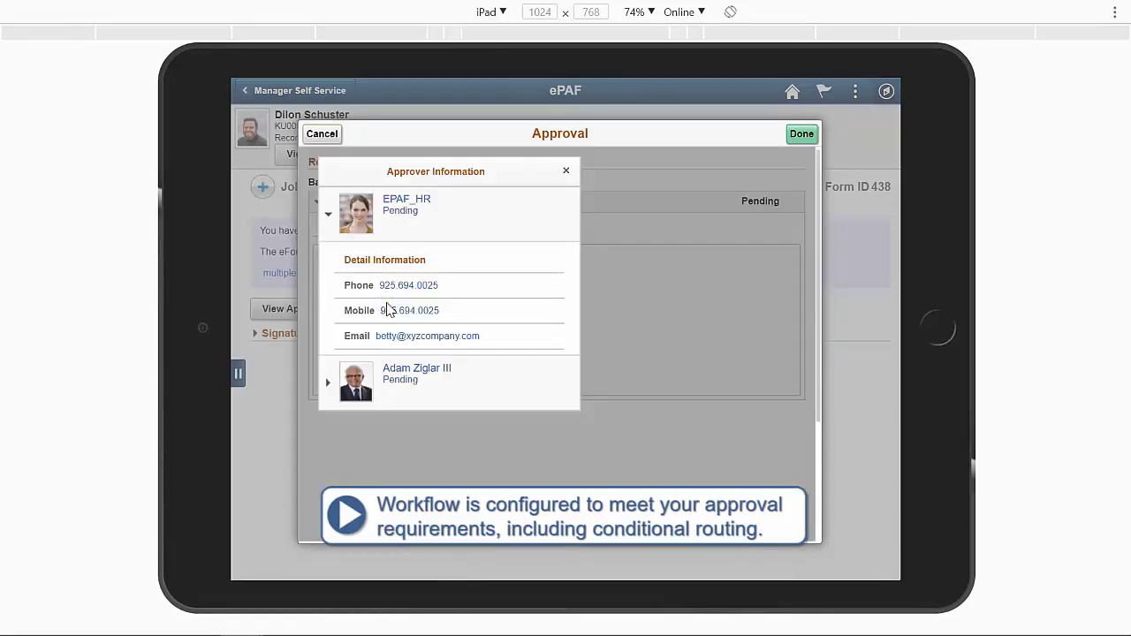
left_click(482, 314)
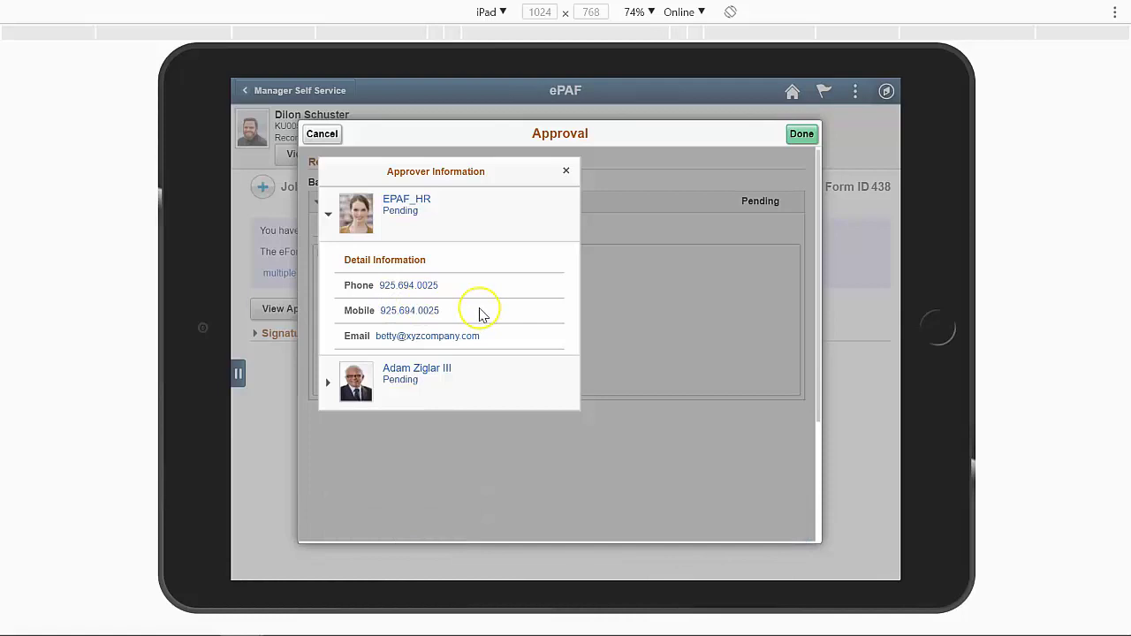
left_click(565, 171)
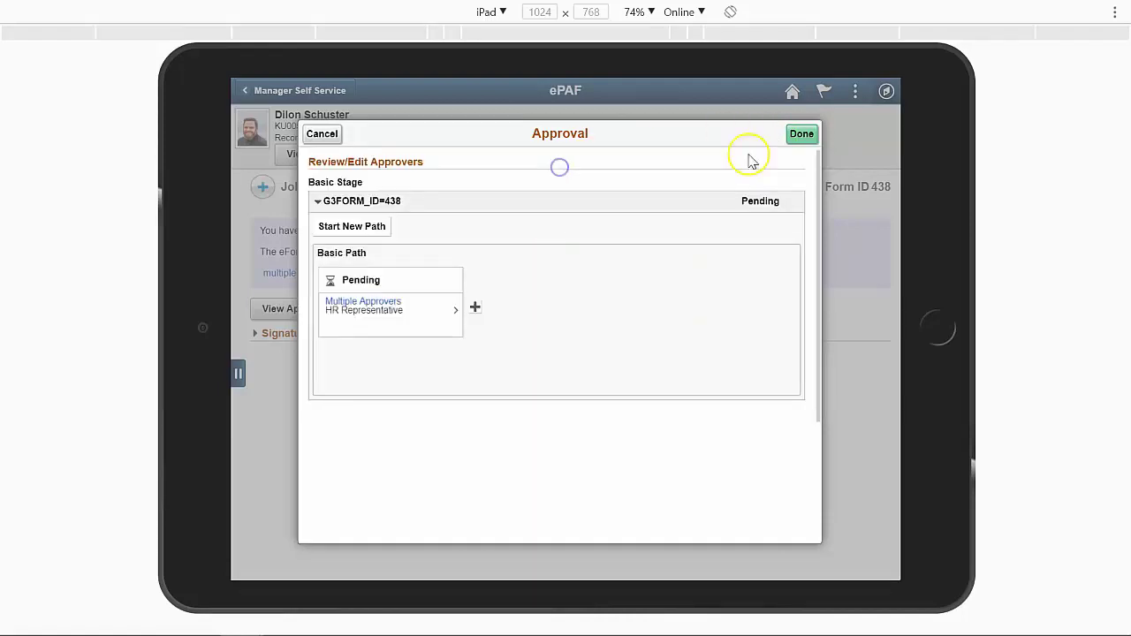
left_click(801, 134)
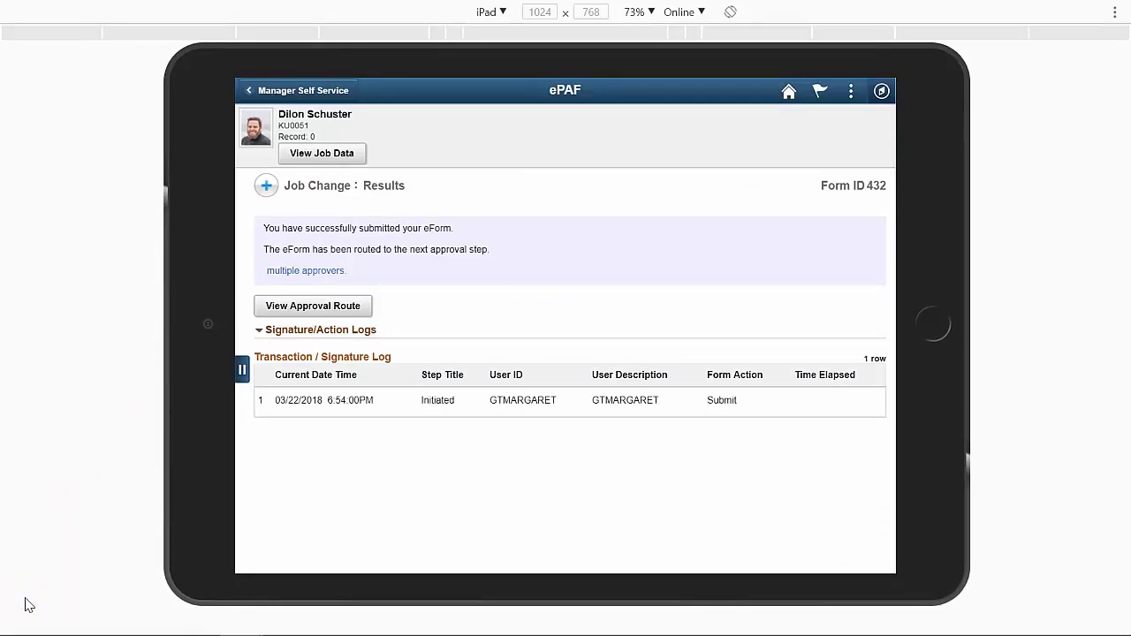
- Run a new person search for the former employee to rehire
left_click(399, 357)
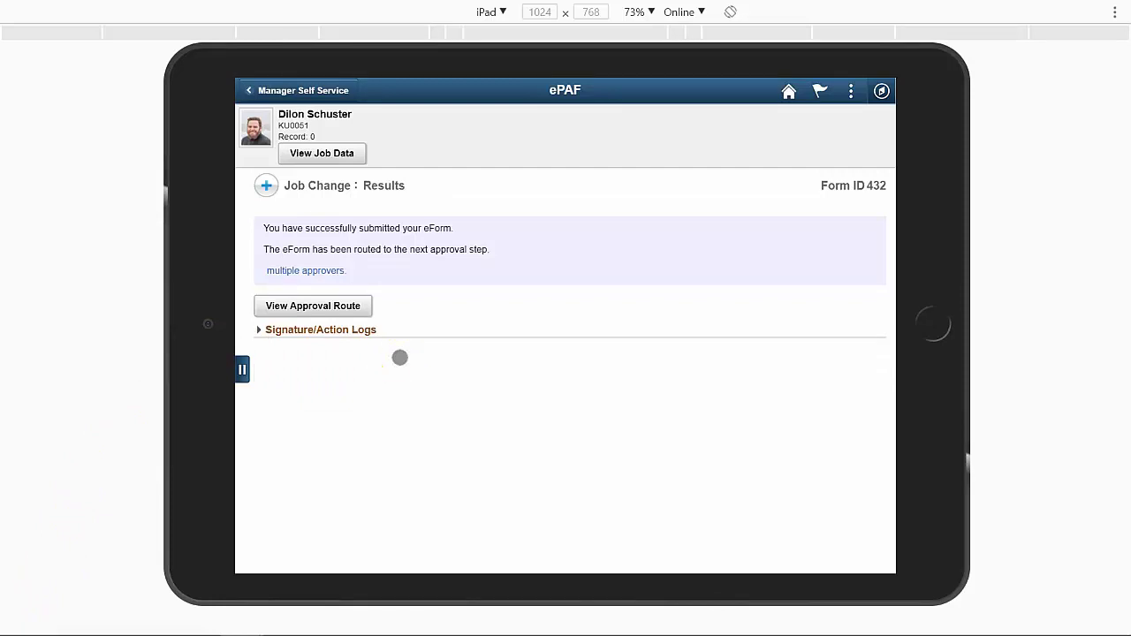
left_click(244, 368)
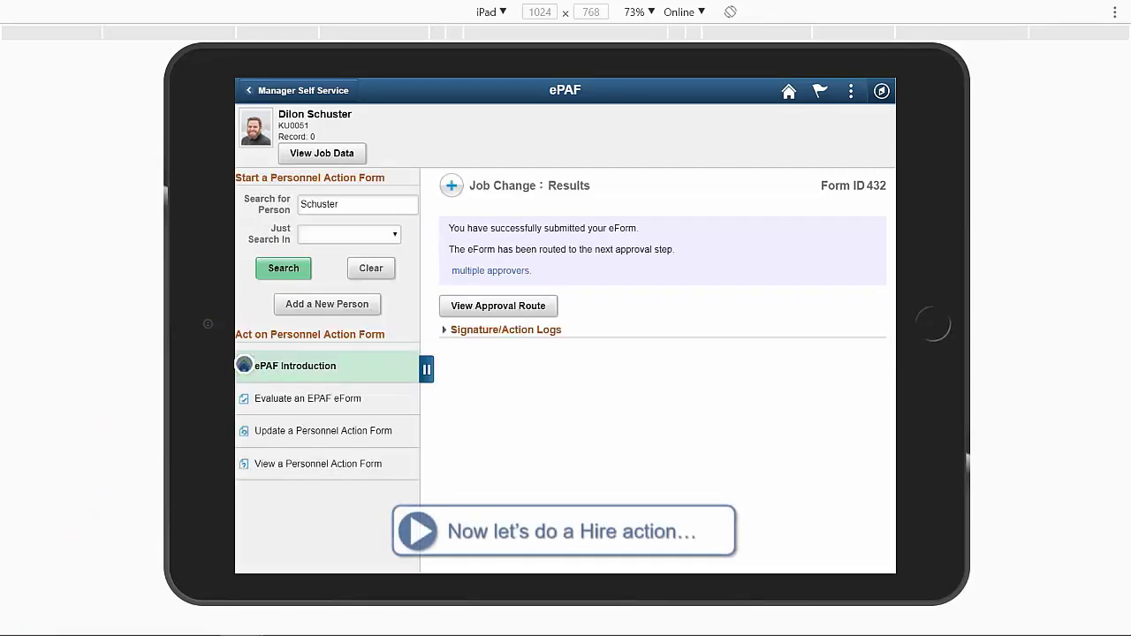
left_click(351, 205)
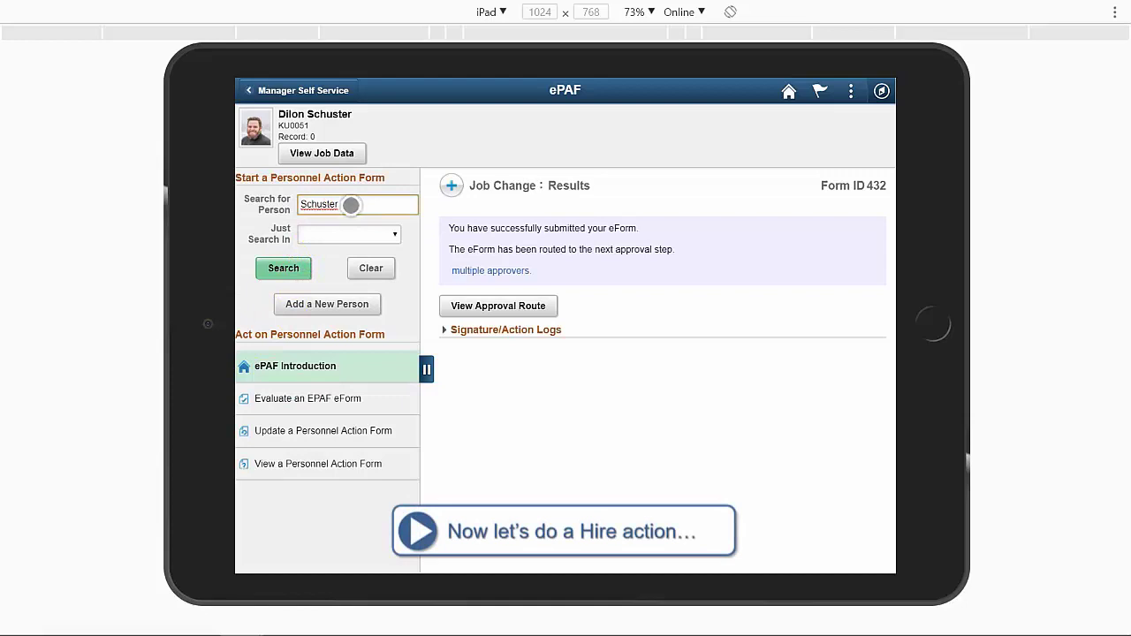
left_click(377, 205)
key("BackSpace")
key("BackSpace")
key("BackSpace")
key("BackSpace")
key("BackSpace")
key("BackSpace")
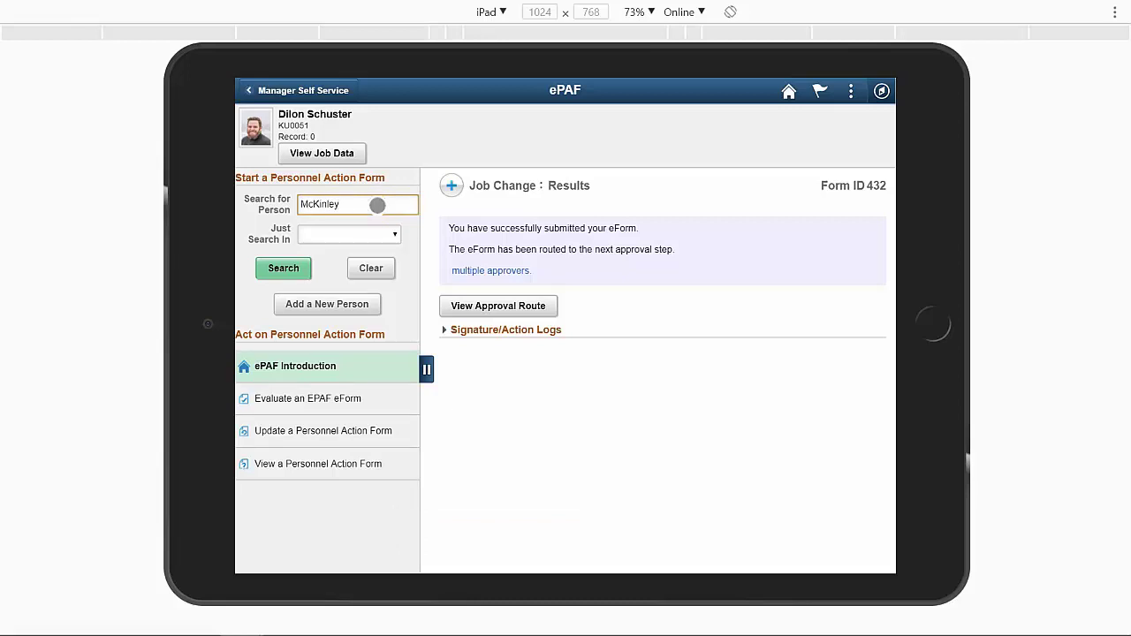
left_click(294, 266)
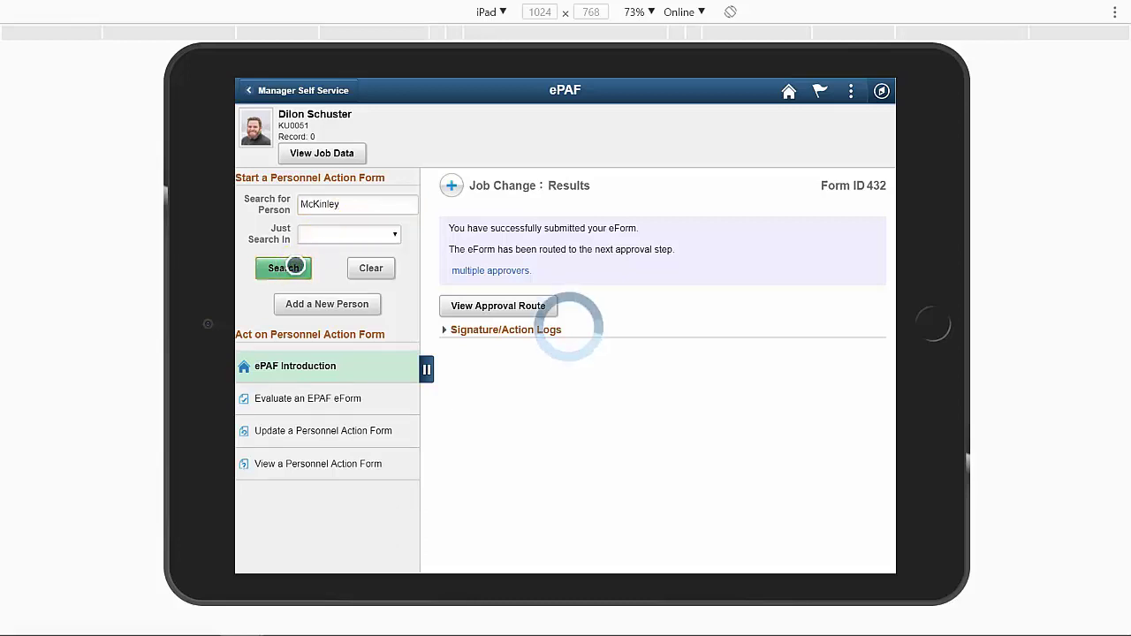
left_click(296, 218)
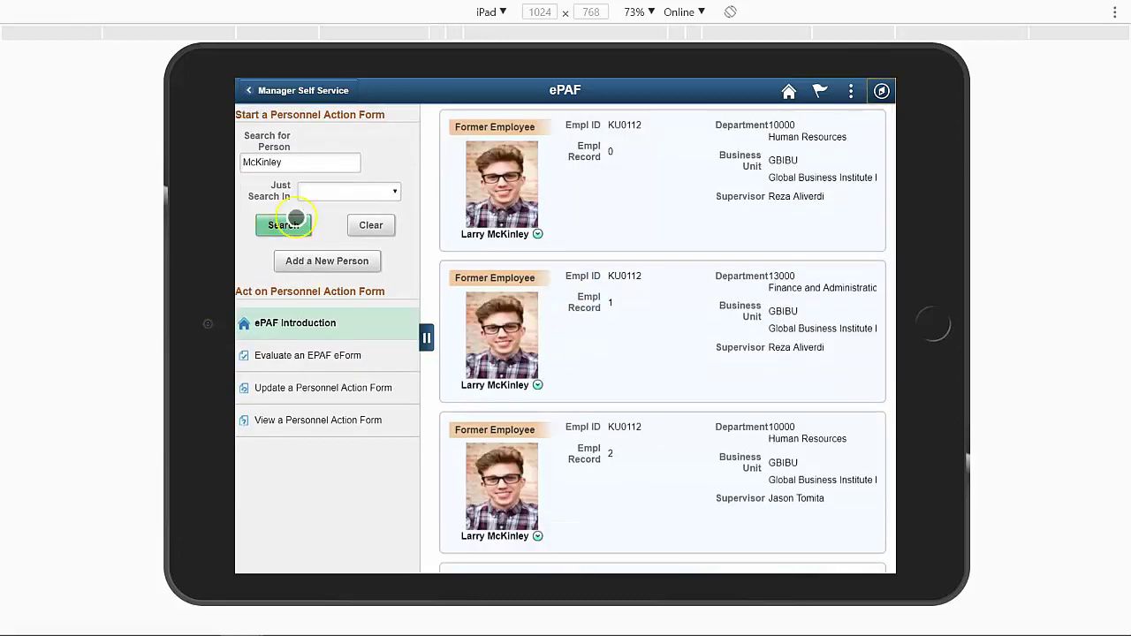
left_click(426, 336)
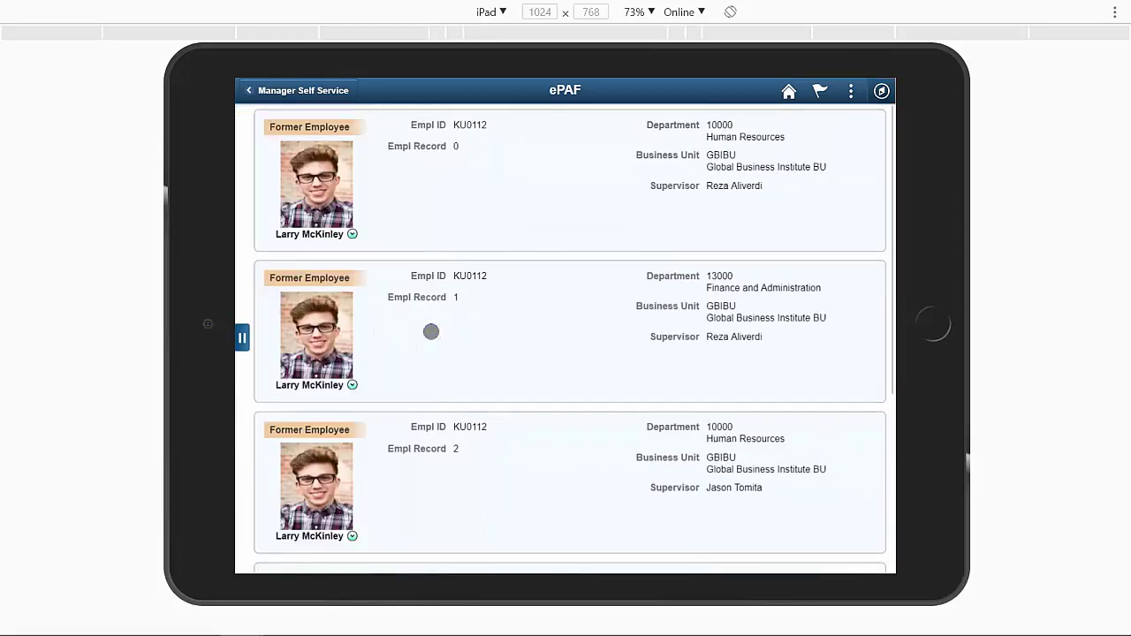
- Check the first former-employee record's Job Info and confirm only Hire is offered
left_click(353, 237)
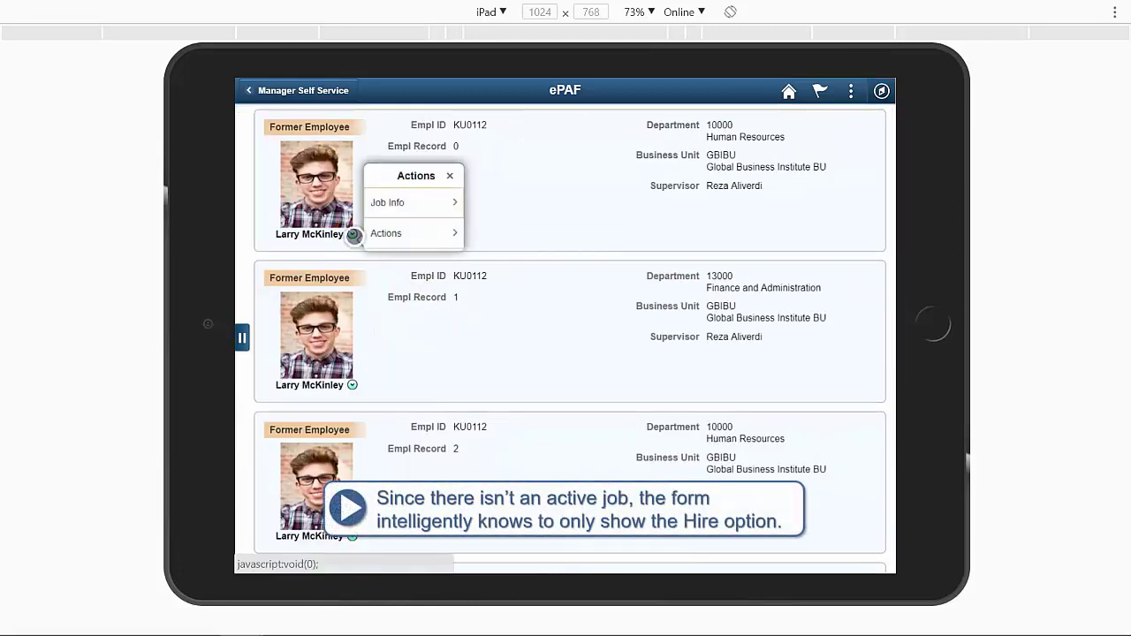
left_click(448, 202)
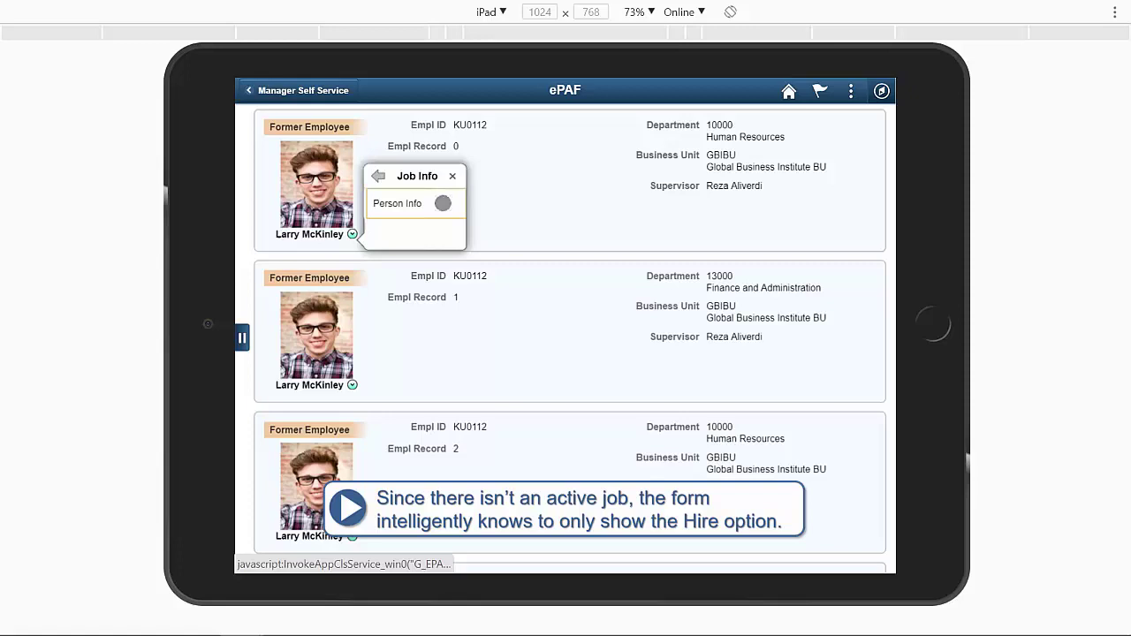
left_click(378, 176)
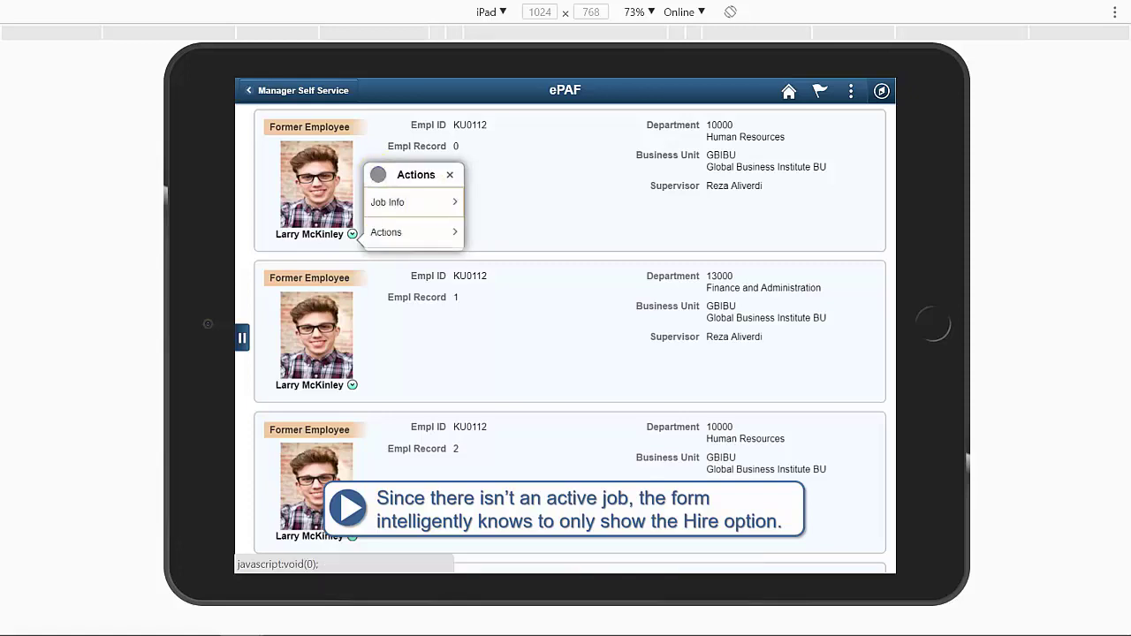
left_click(428, 232)
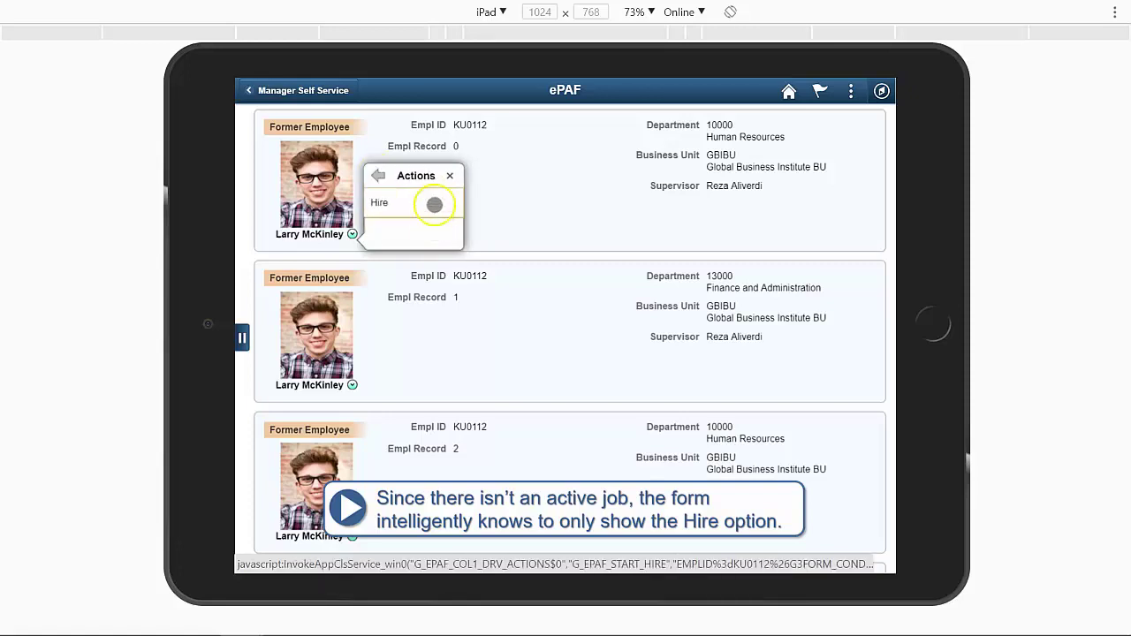
- Start Hire form 434, update the phone, add an e-mail, and advance to Job Information
left_click(440, 200)
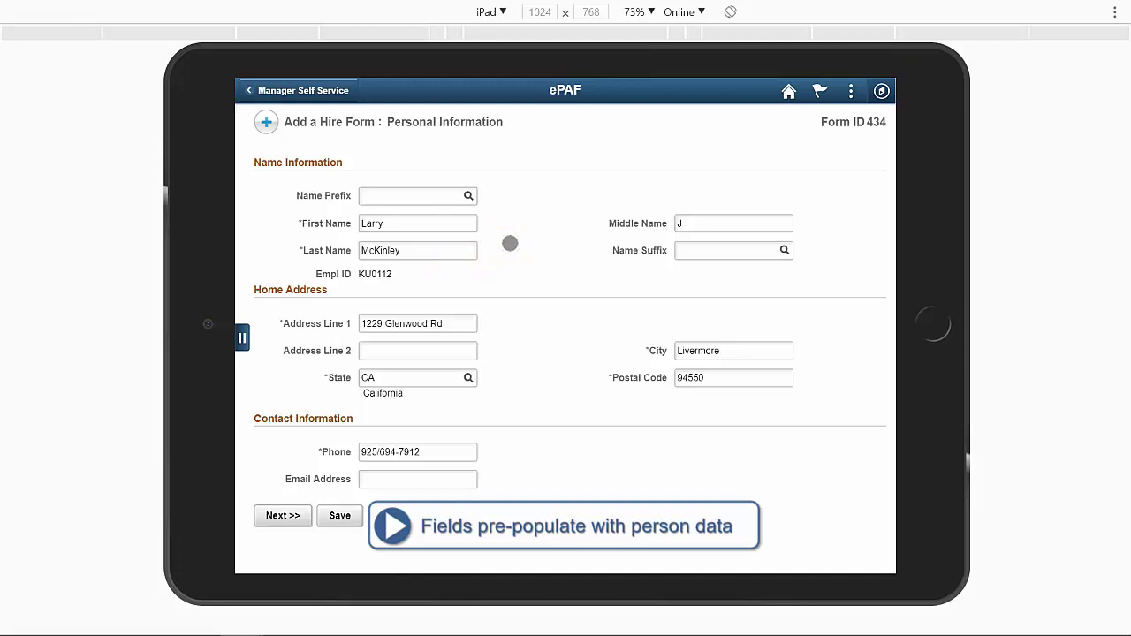
left_click(454, 454)
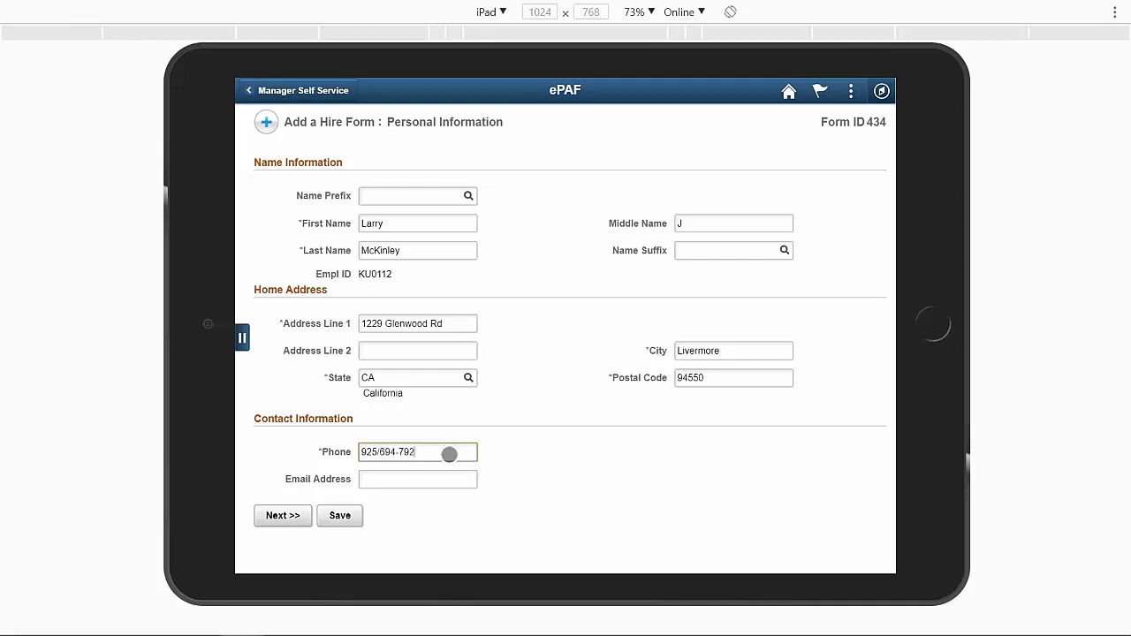
left_click(443, 479)
left_click(444, 479)
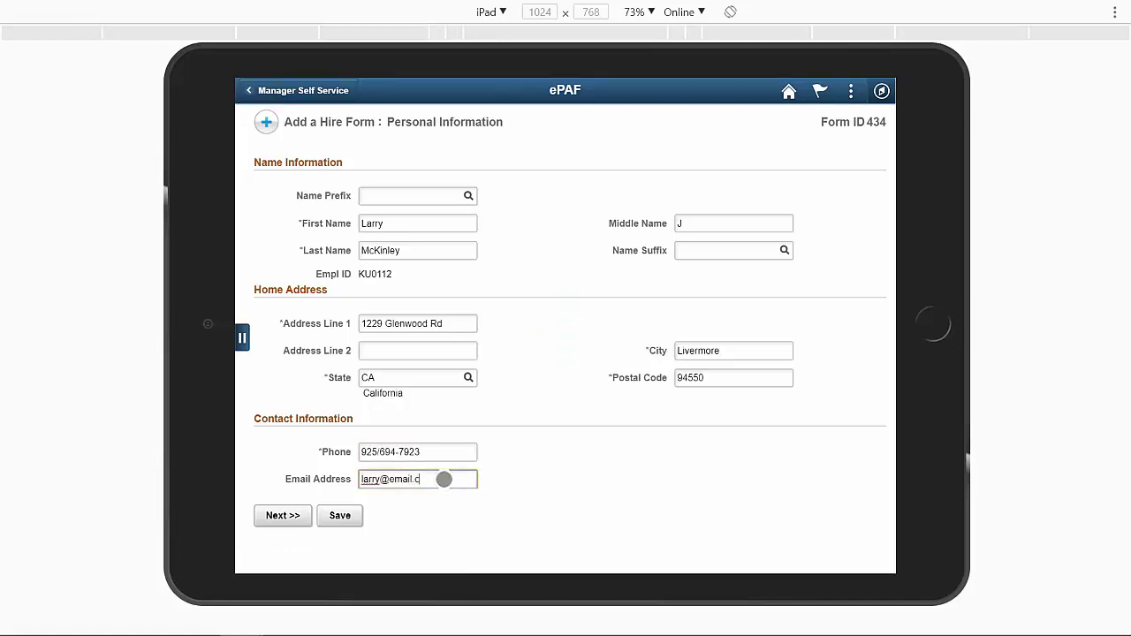
left_click(298, 515)
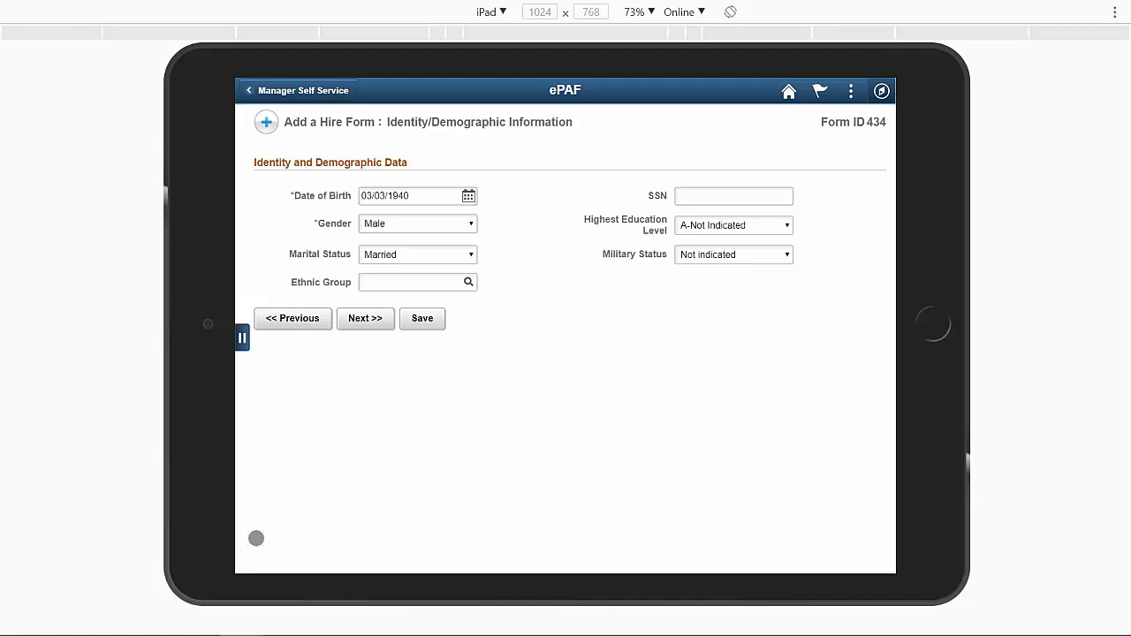
left_click(379, 321)
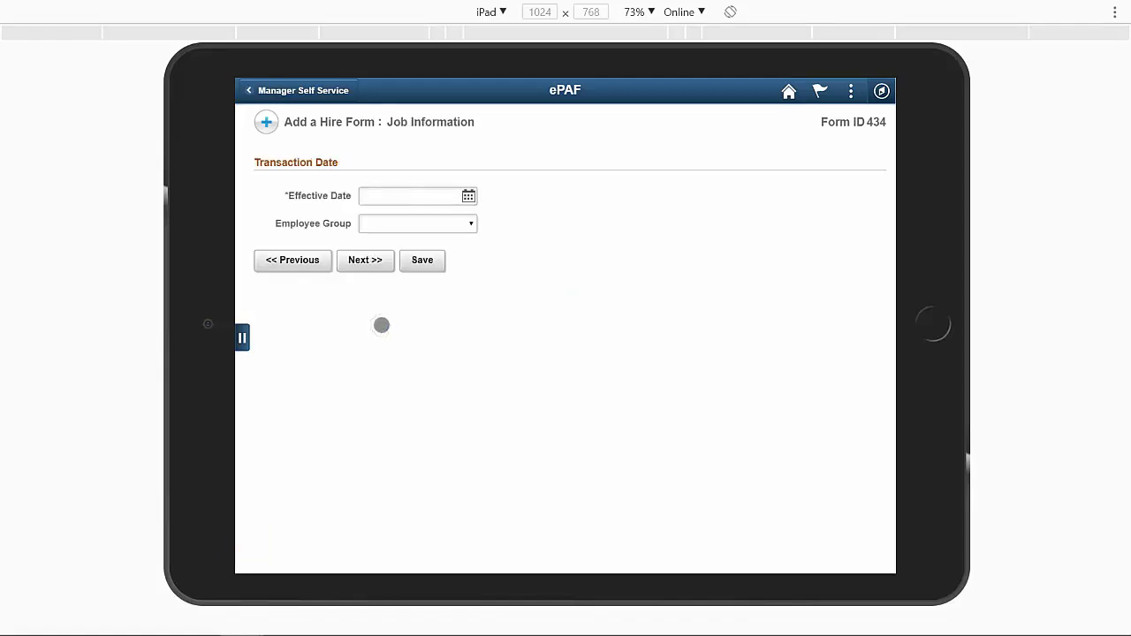
- Set effective date 03/22/2018 and employee group Full-Time Hourly, leaving Position Number empty
left_click(372, 196)
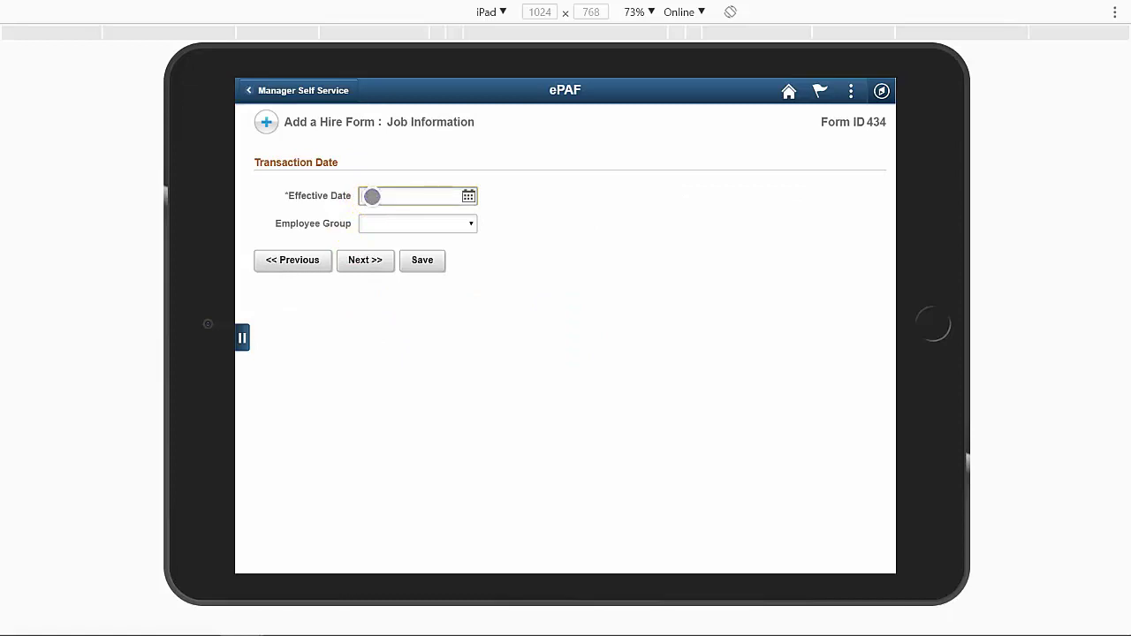
left_click(469, 194)
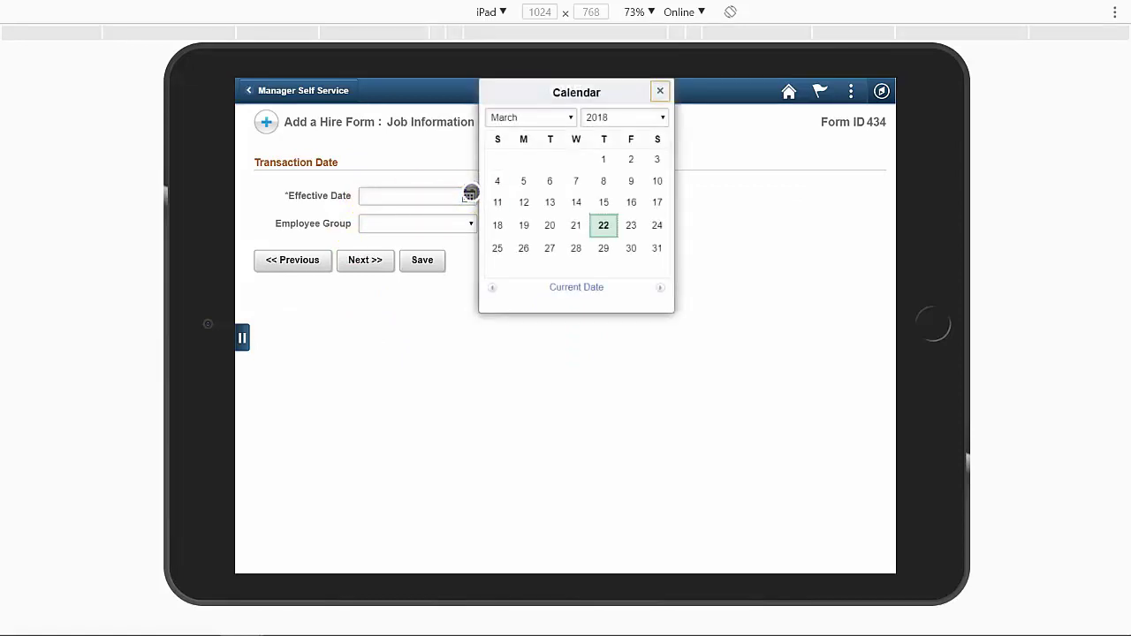
left_click(604, 224)
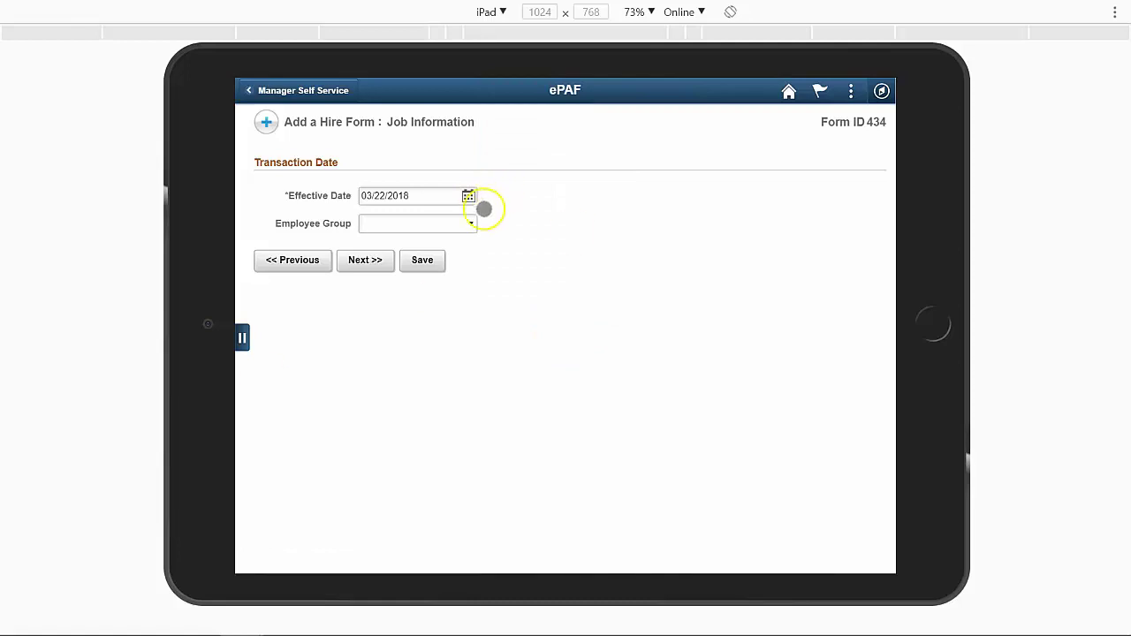
left_click(473, 221)
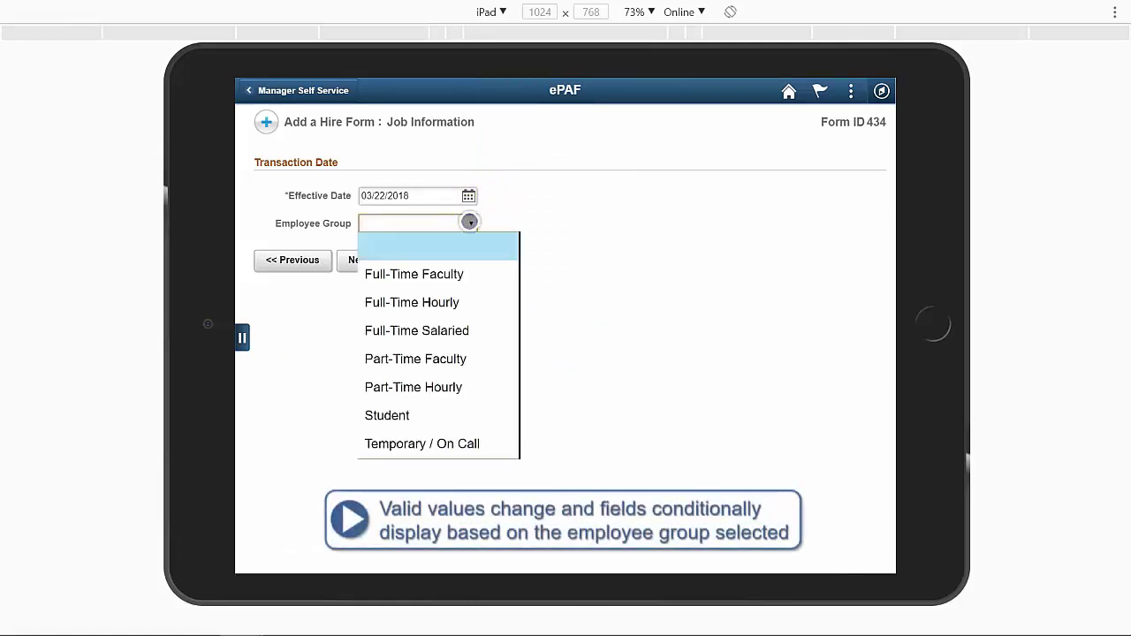
left_click(463, 301)
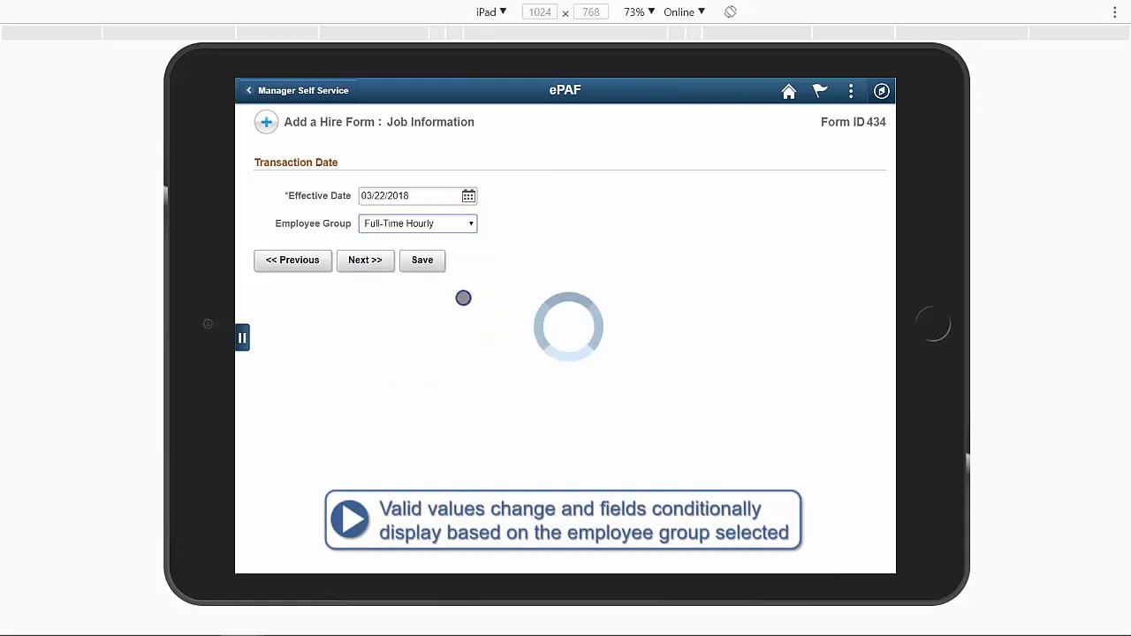
left_click(469, 251)
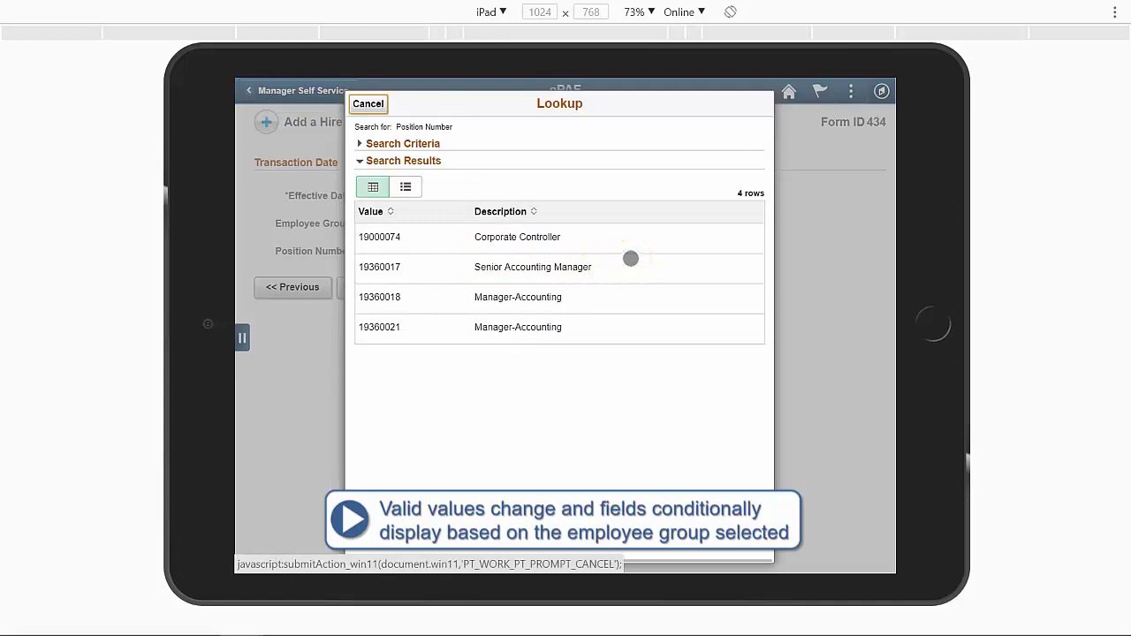
left_click(370, 103)
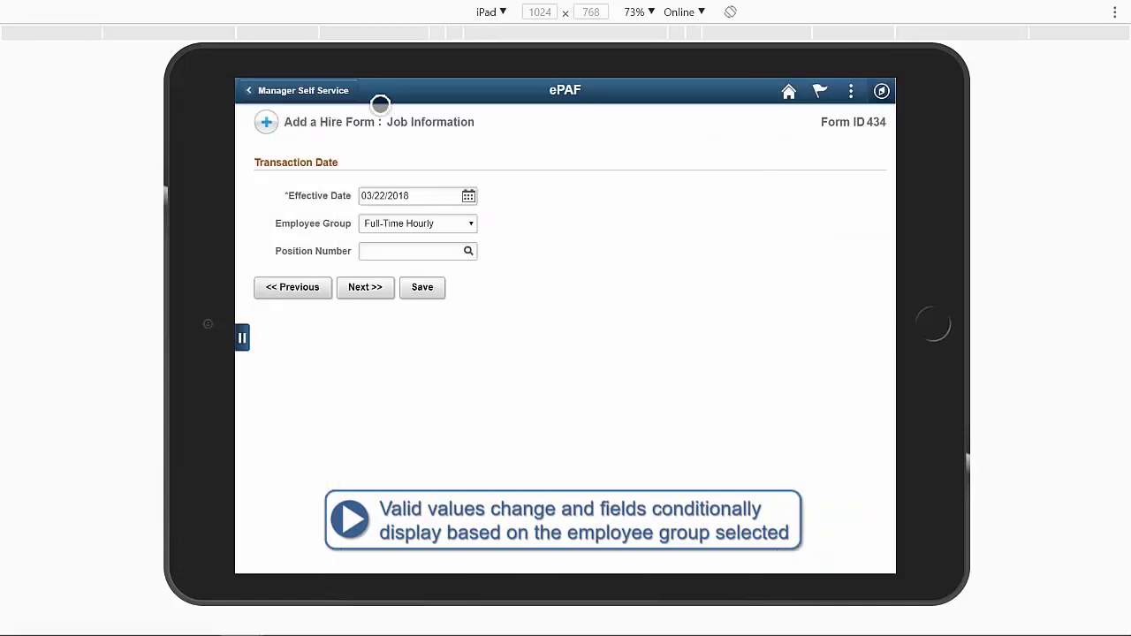
- Set Employee Group to Full-Time Salaried and pick position 19220006, Sales Representative
left_click(469, 222)
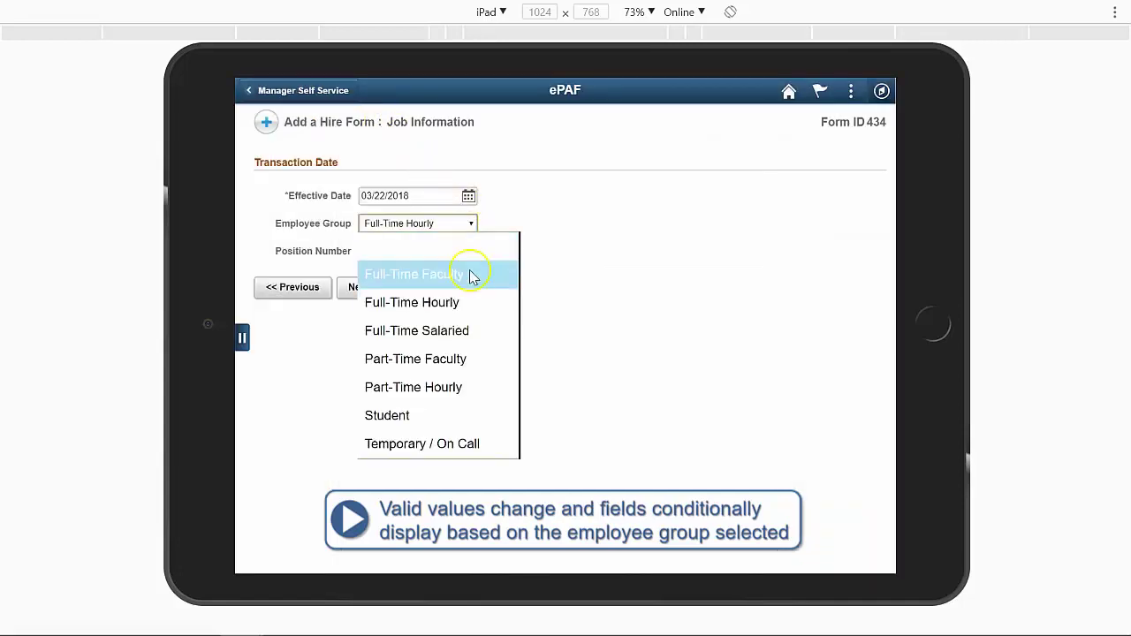
left_click(469, 329)
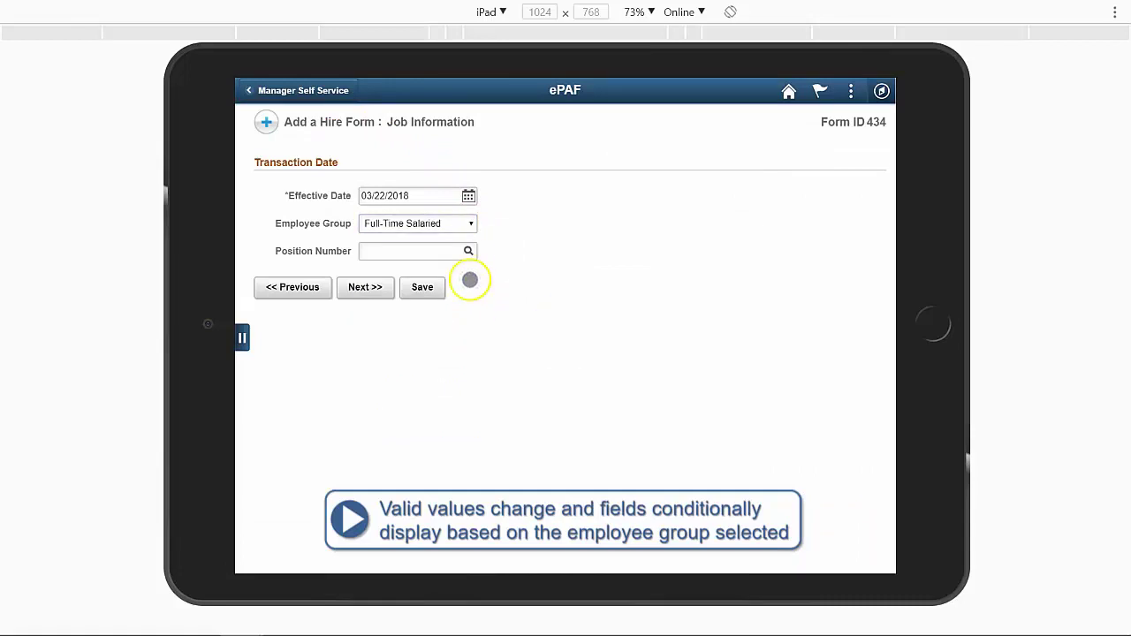
left_click(469, 252)
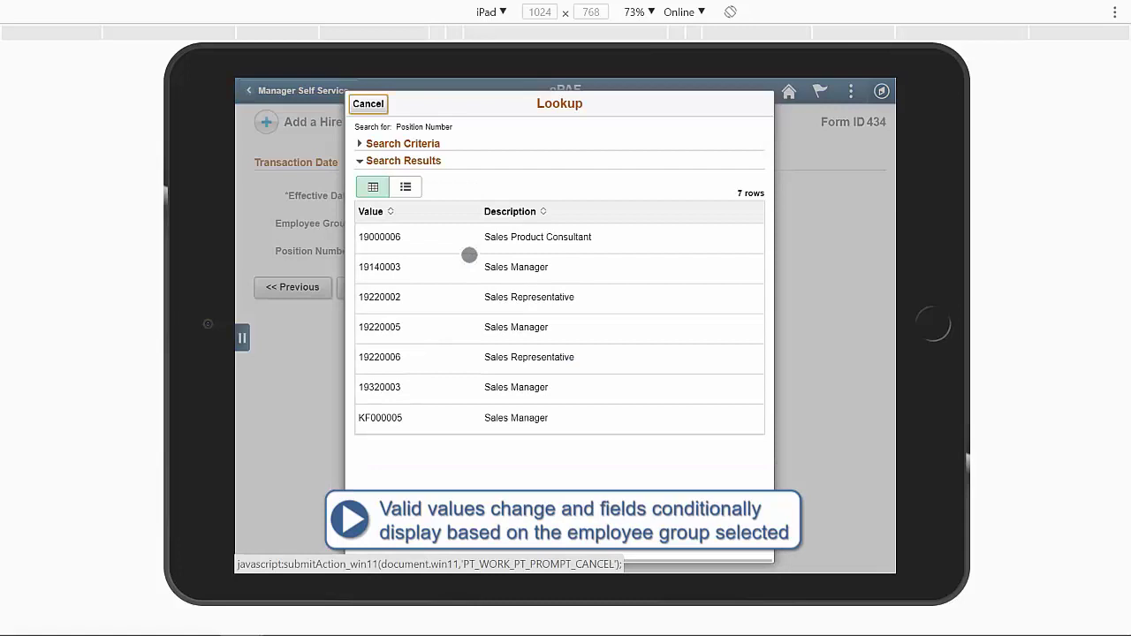
left_click(385, 99)
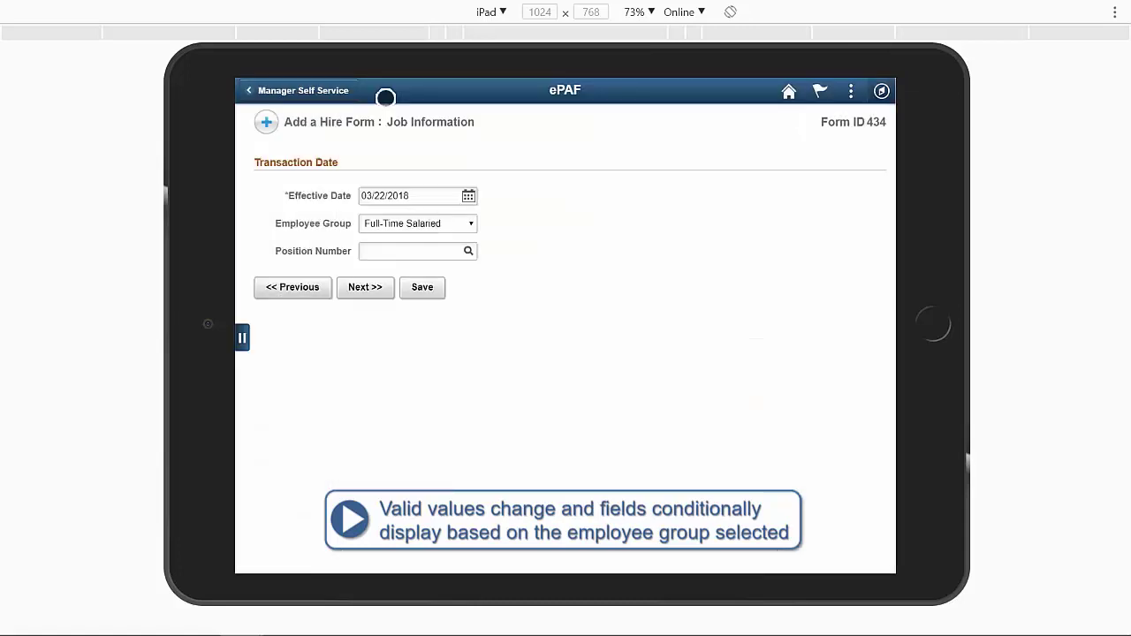
left_click(466, 224)
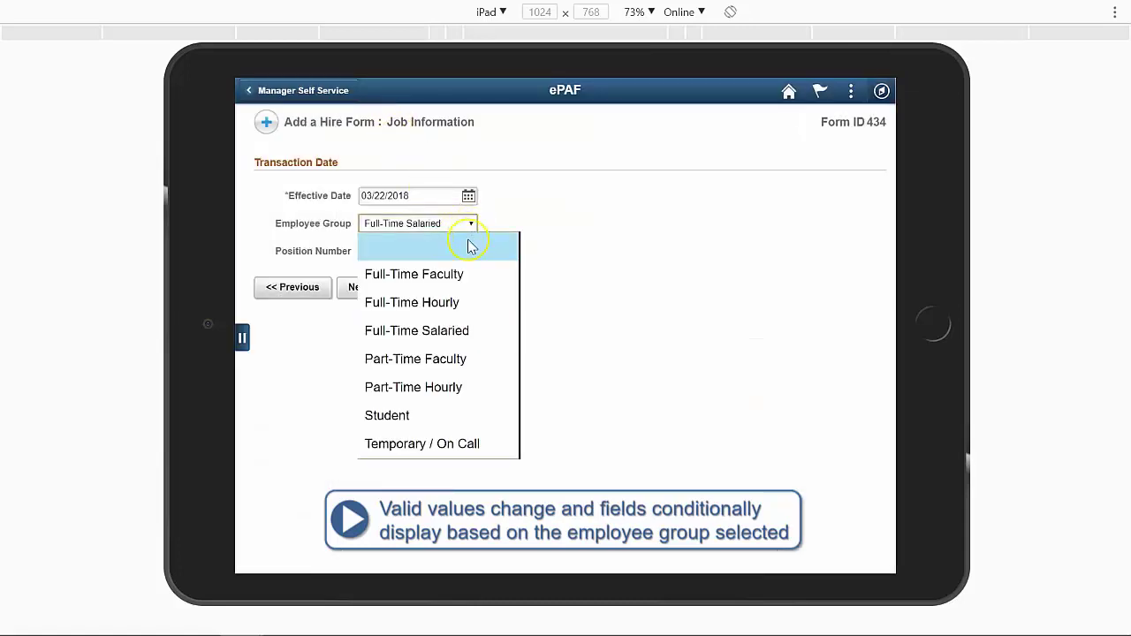
left_click(467, 378)
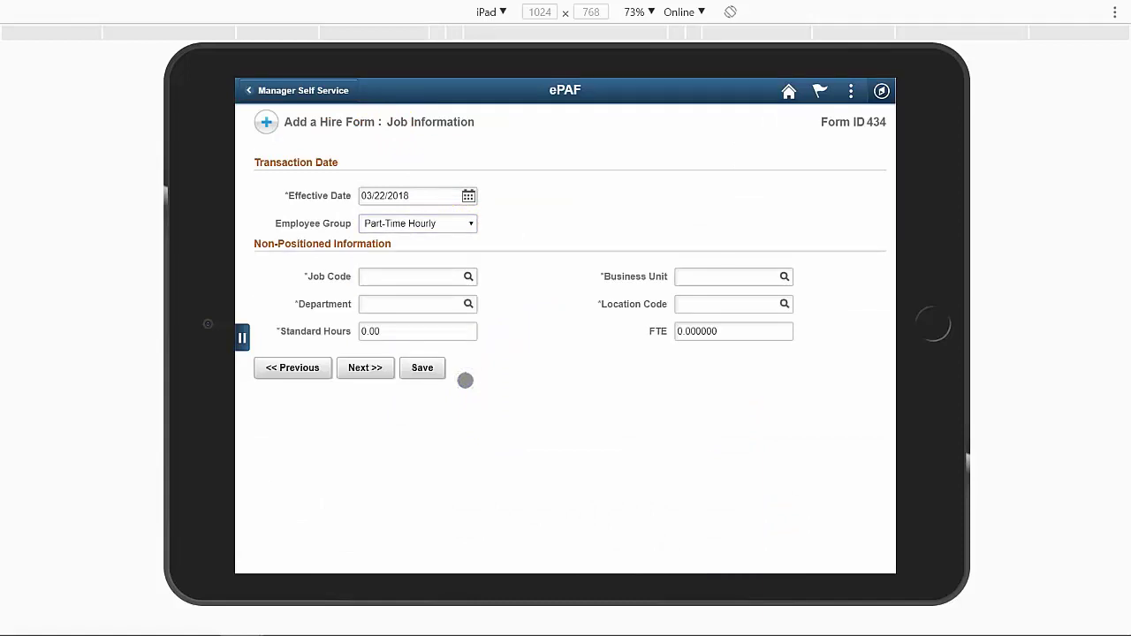
left_click(489, 225)
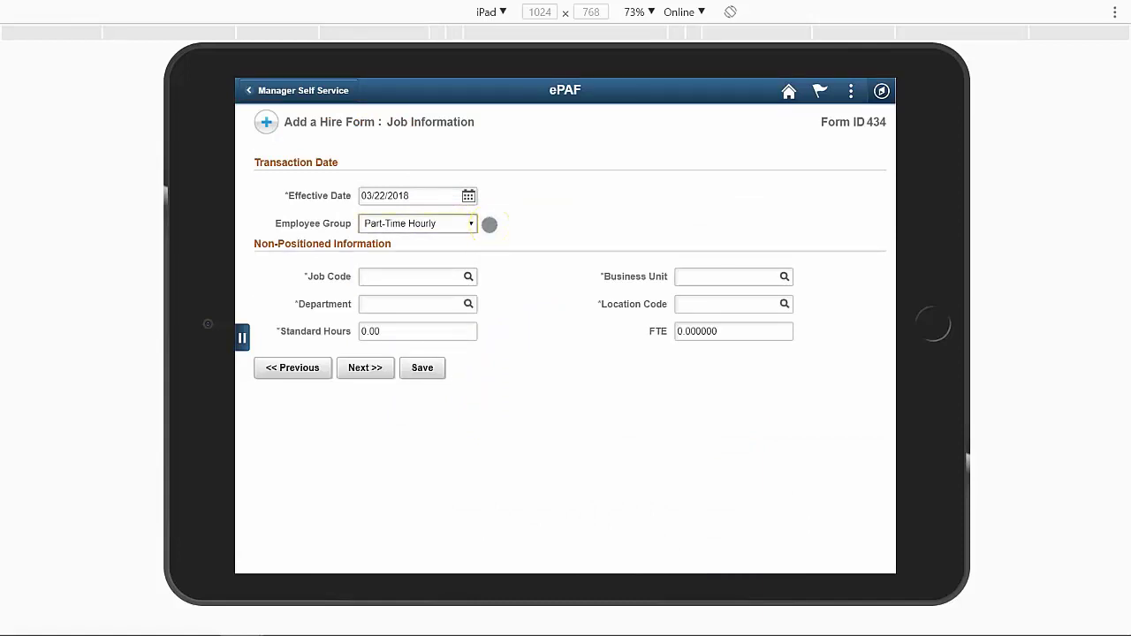
left_click(473, 224)
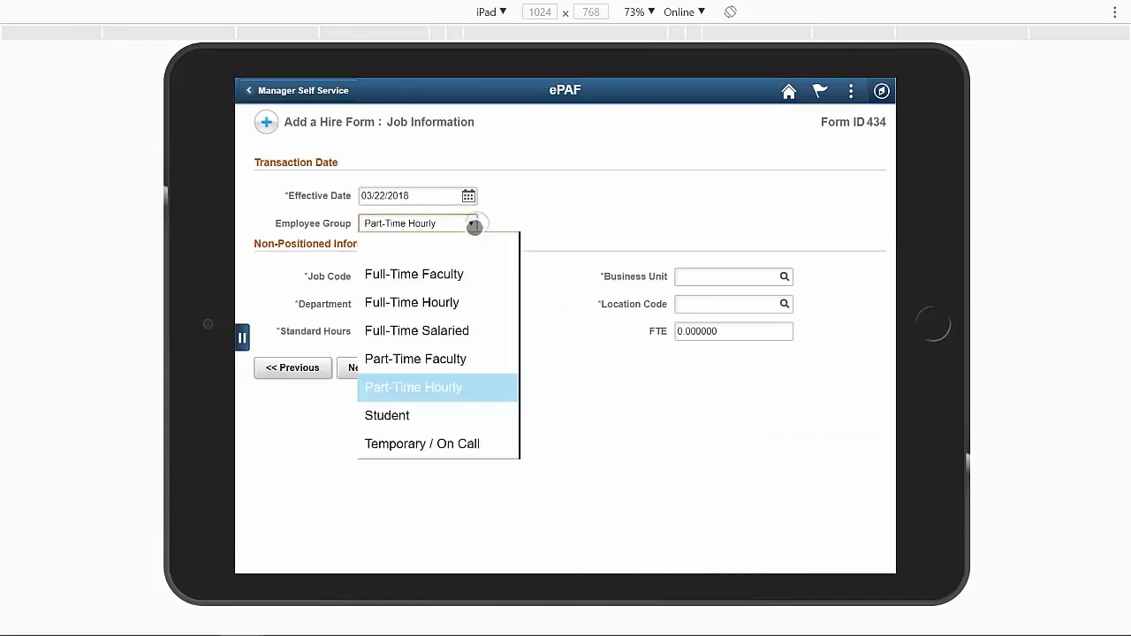
left_click(482, 330)
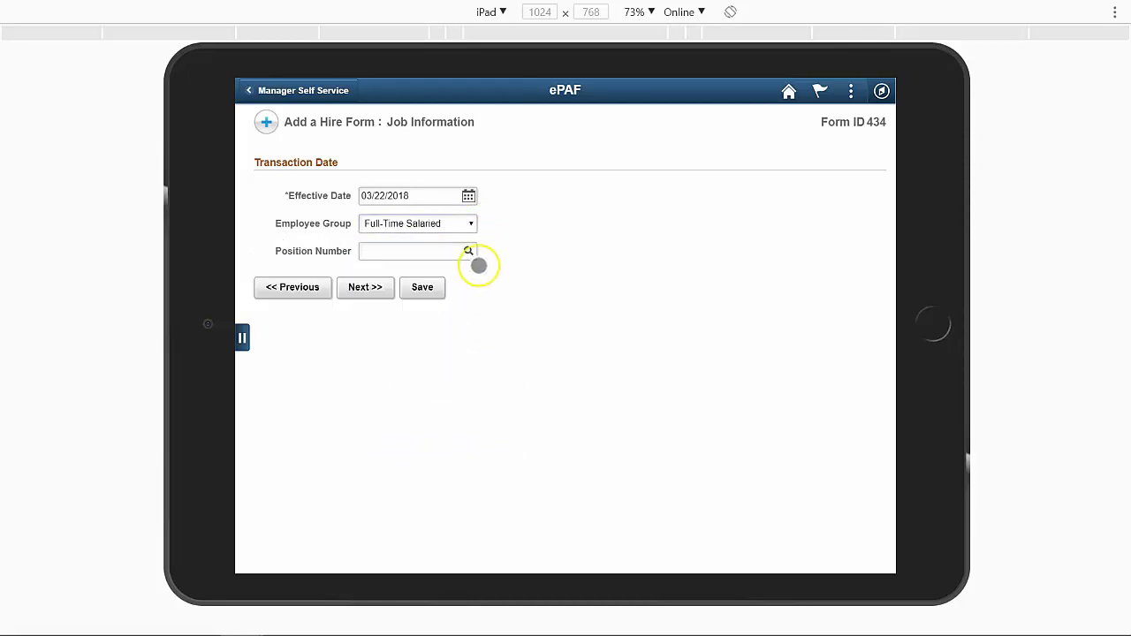
left_click(469, 251)
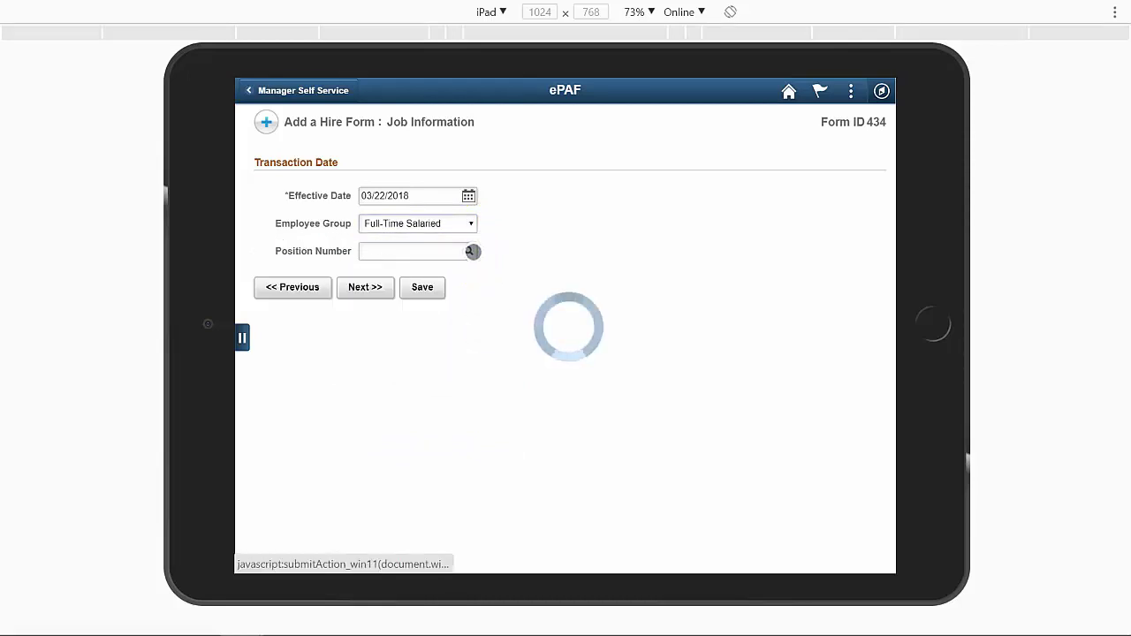
left_click(536, 357)
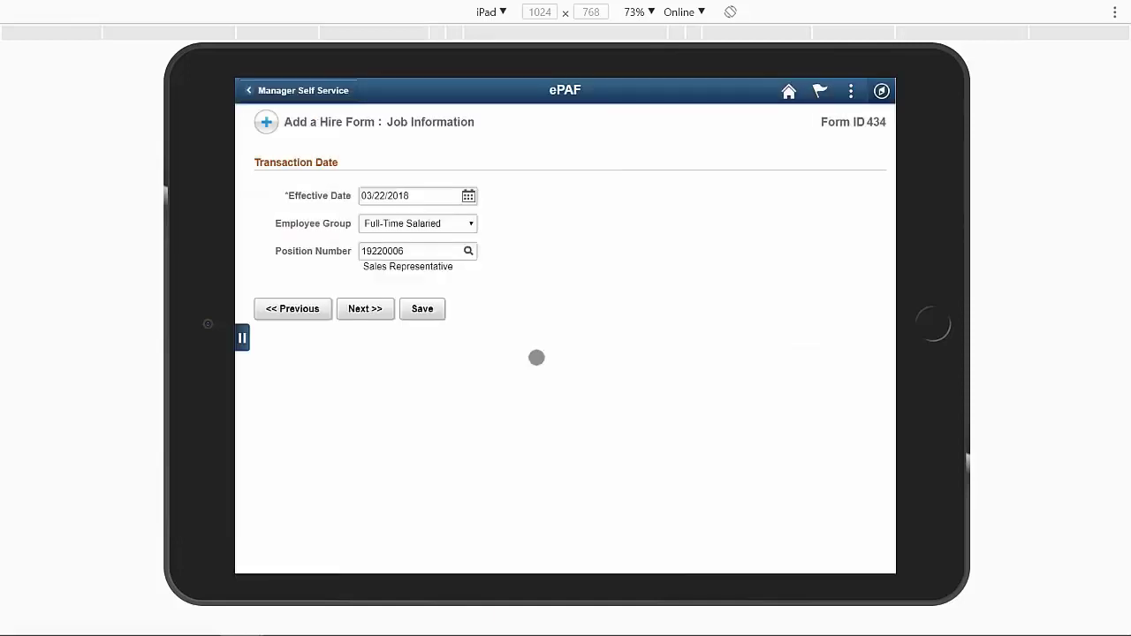
- Enter a 52000.00 annual rate and start the first distribution row with KTLCOMBO
left_click(383, 307)
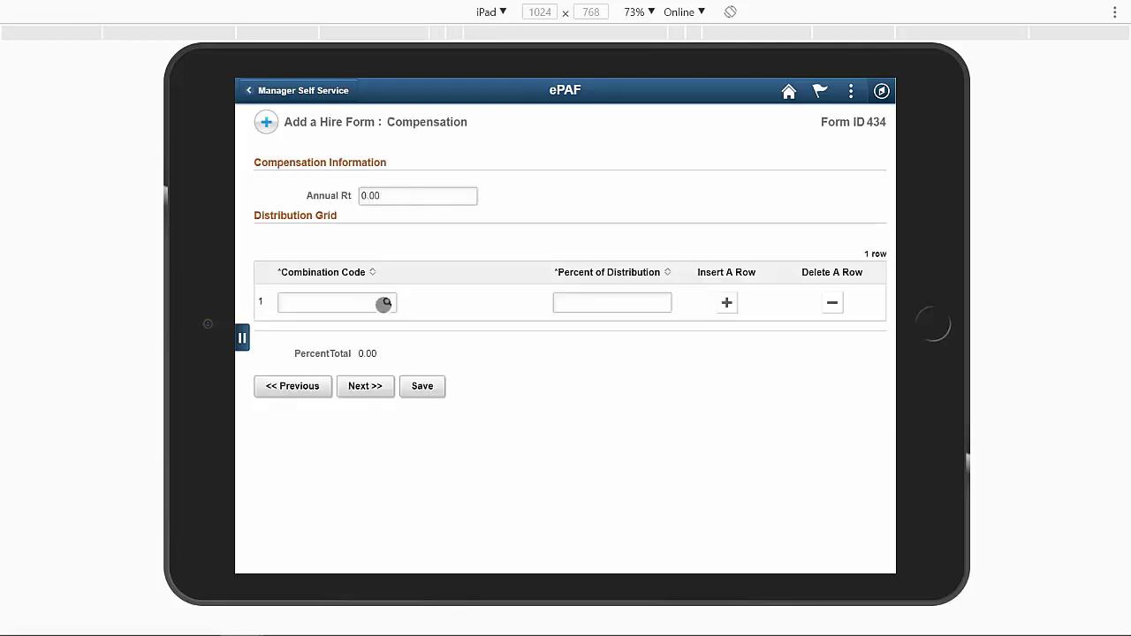
left_click(402, 197)
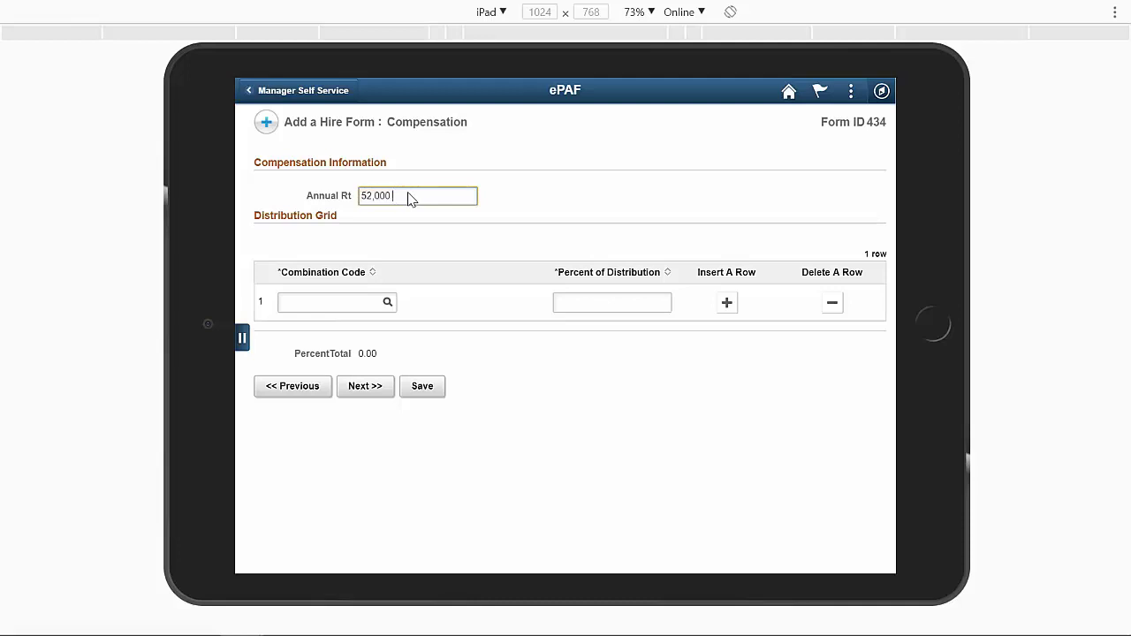
key("Tab")
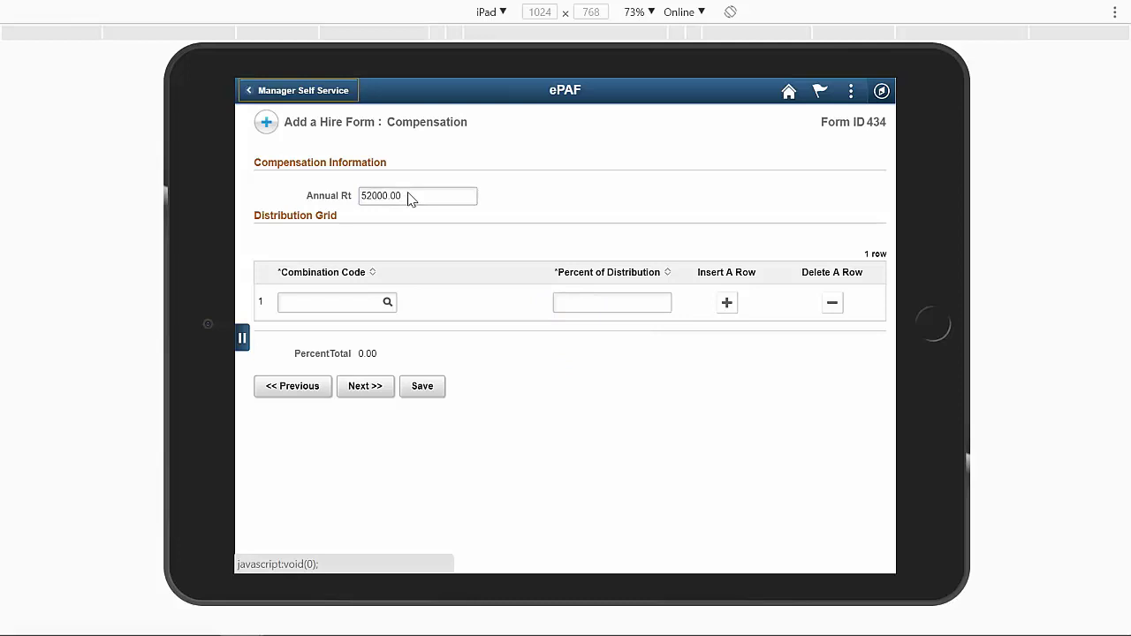
left_click(387, 303)
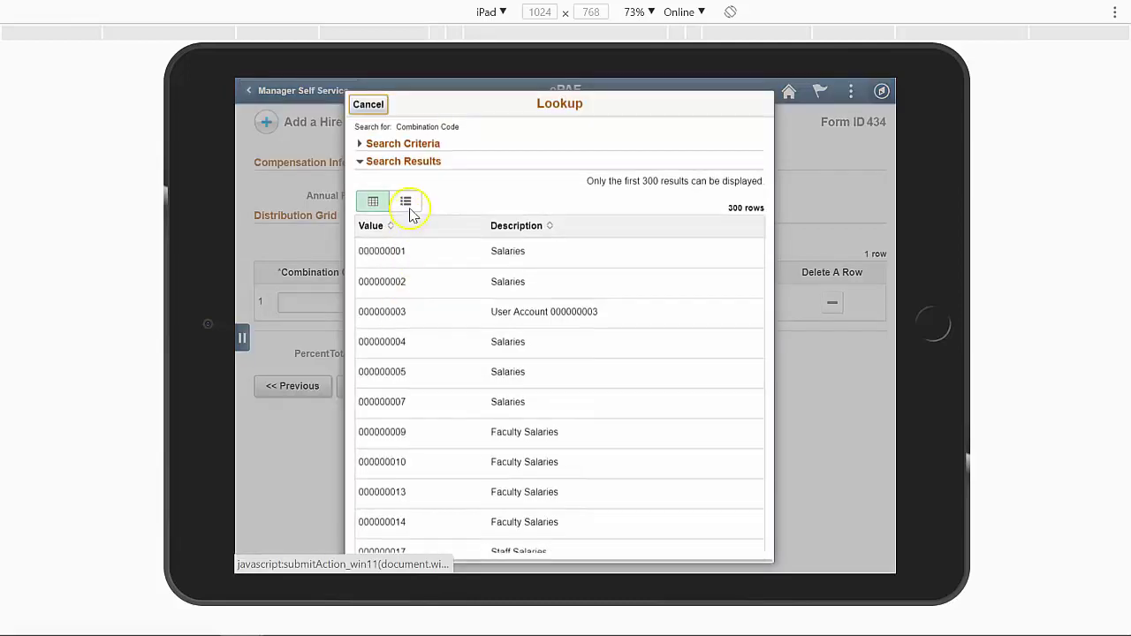
left_click(393, 142)
left_click(517, 170)
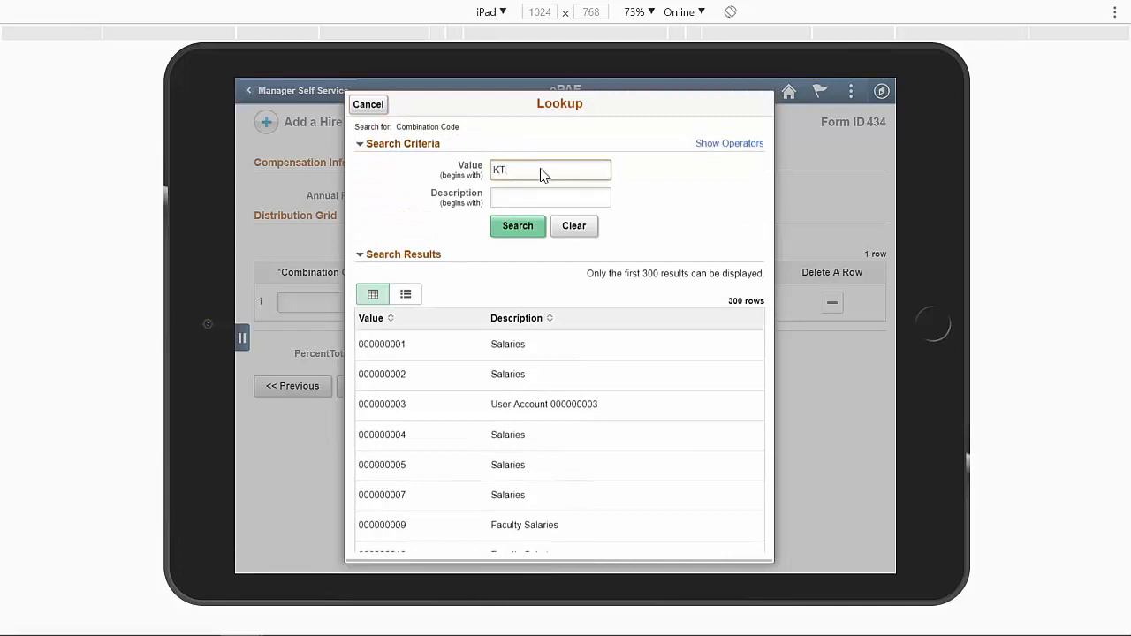
left_click(521, 225)
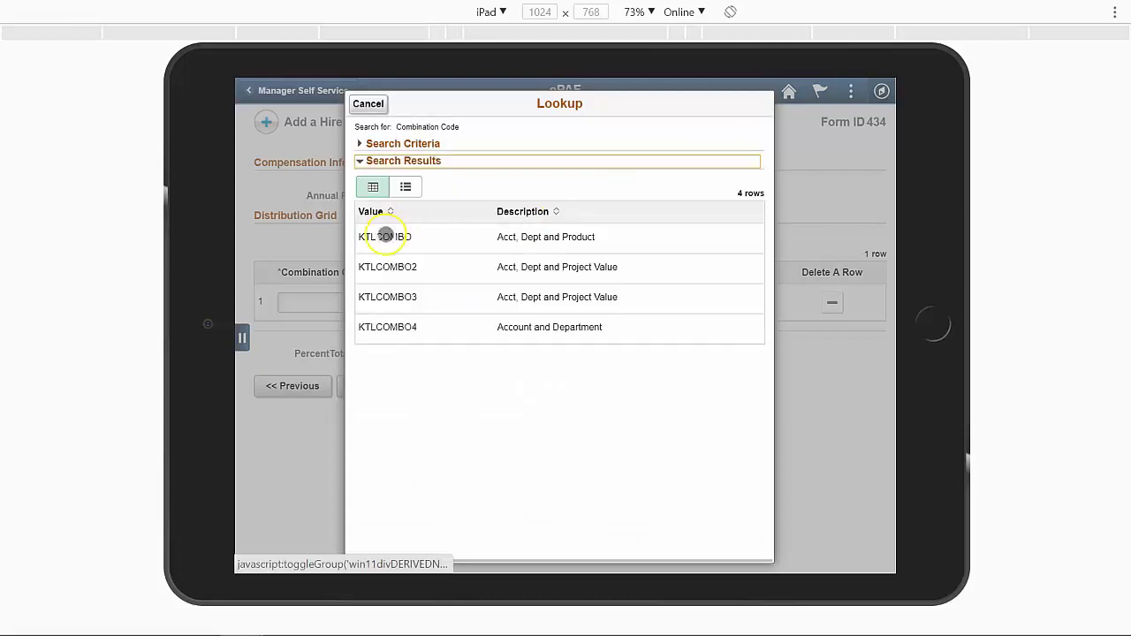
left_click(386, 236)
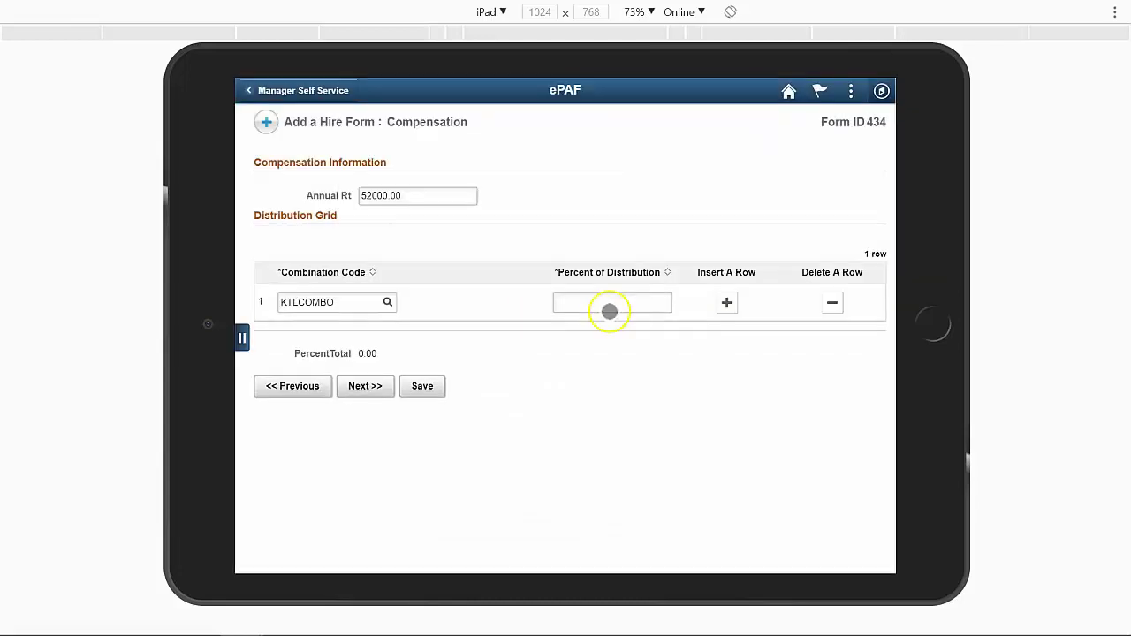
left_click(609, 311)
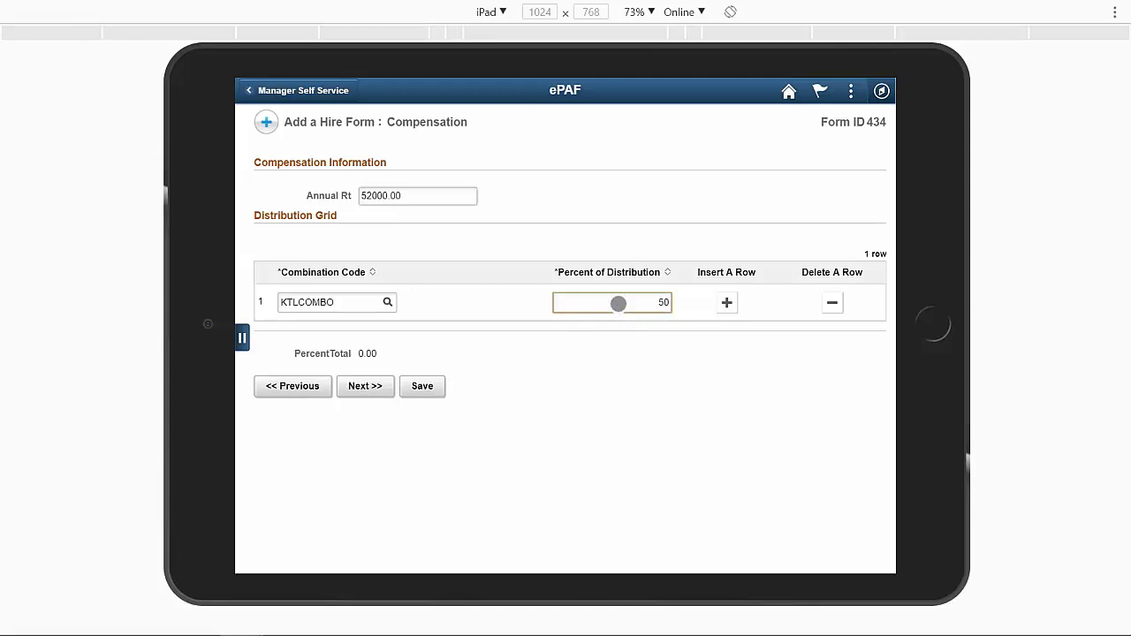
- Add a second distribution row for KTLCOMBO2 at 40 percent
left_click(726, 302)
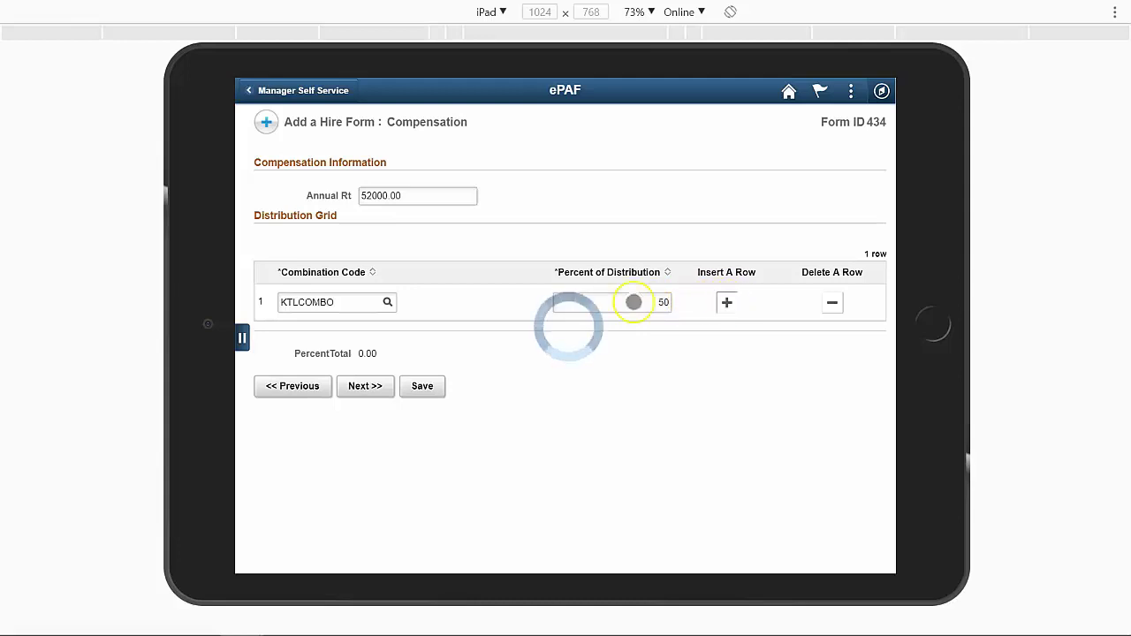
left_click(344, 345)
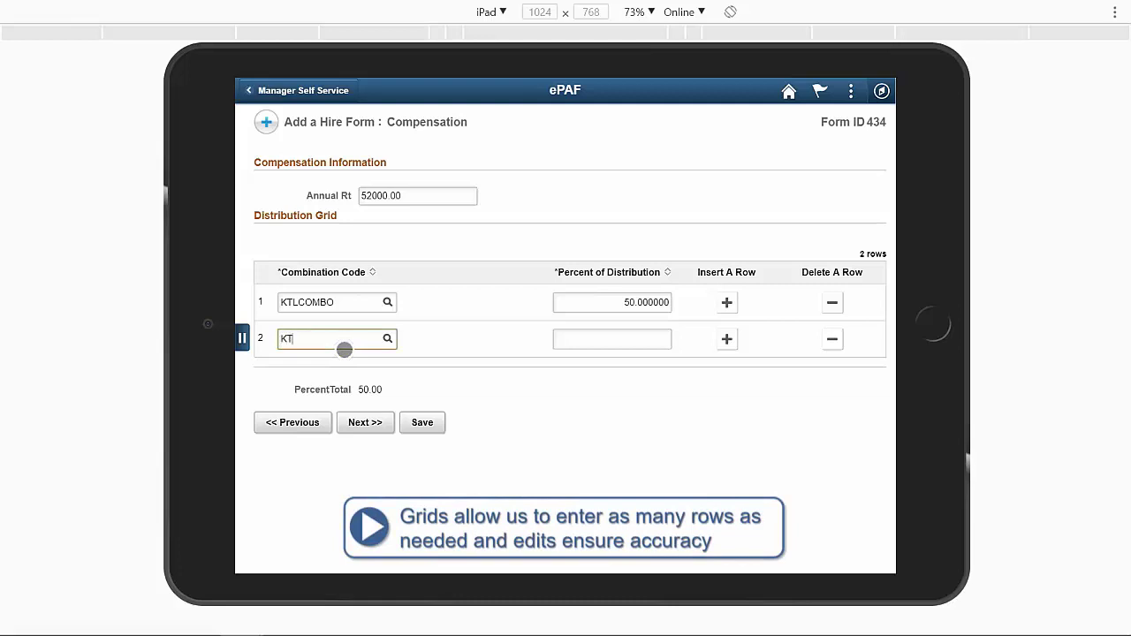
left_click(388, 338)
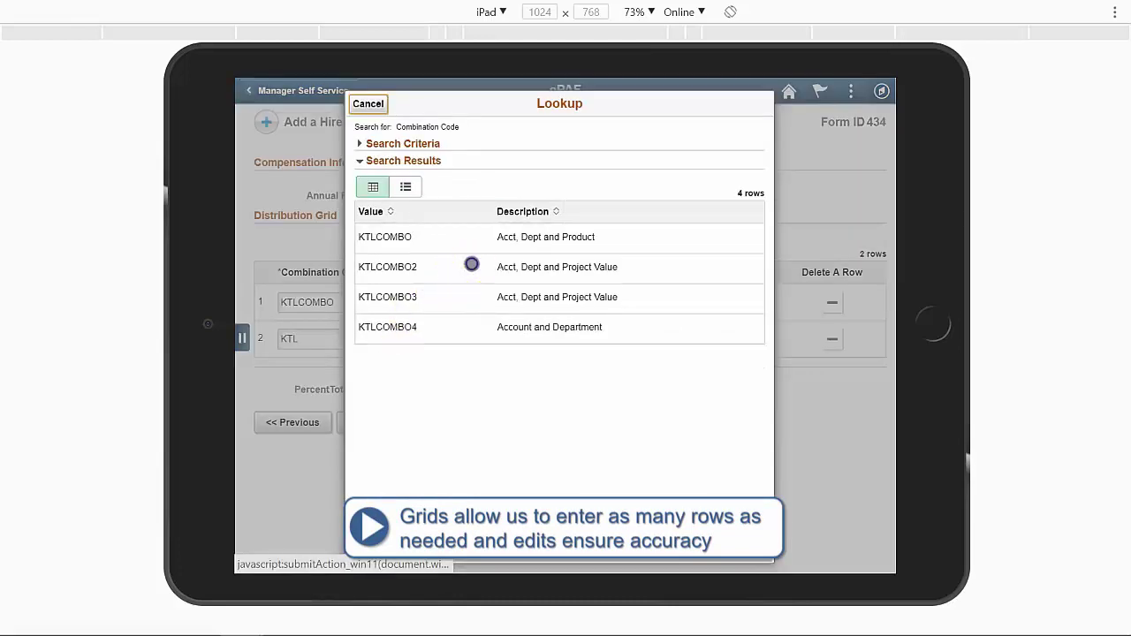
left_click(472, 265)
left_click(649, 344)
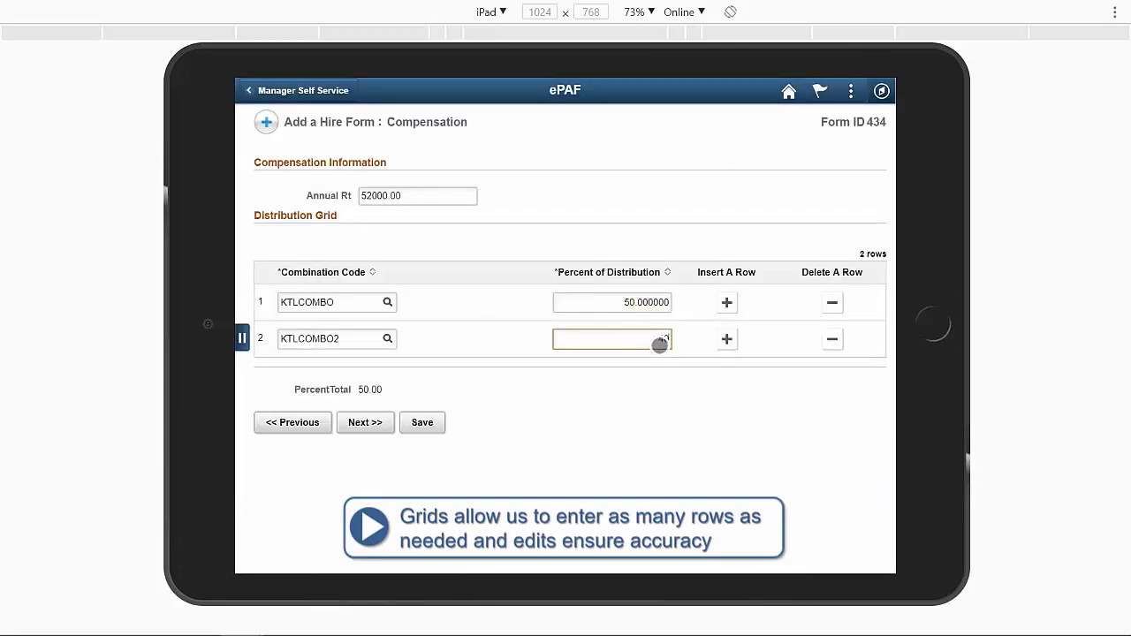
type("40")
- Change the KTLCOMBO2 row to 50 percent so the total reaches 100.00
left_click(367, 428)
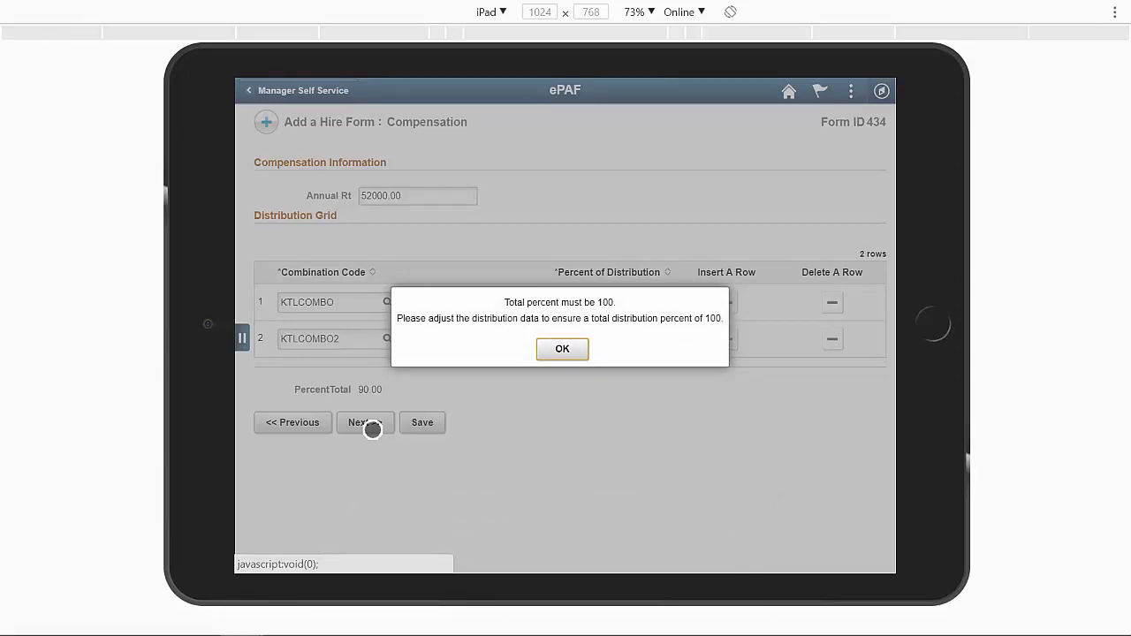
left_click(564, 349)
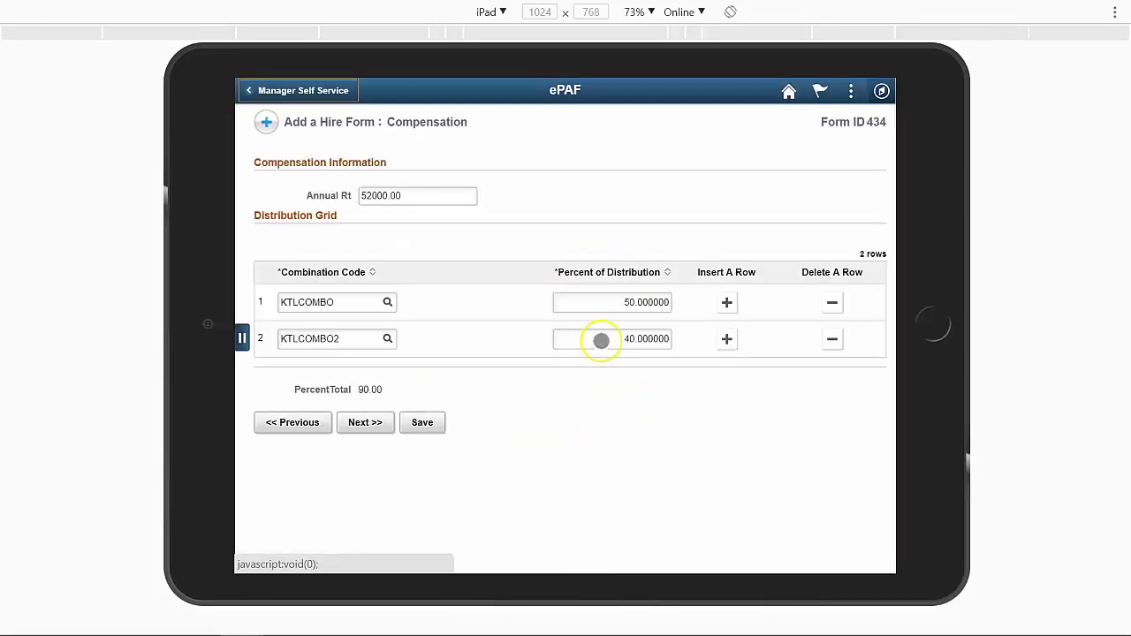
left_click(592, 339)
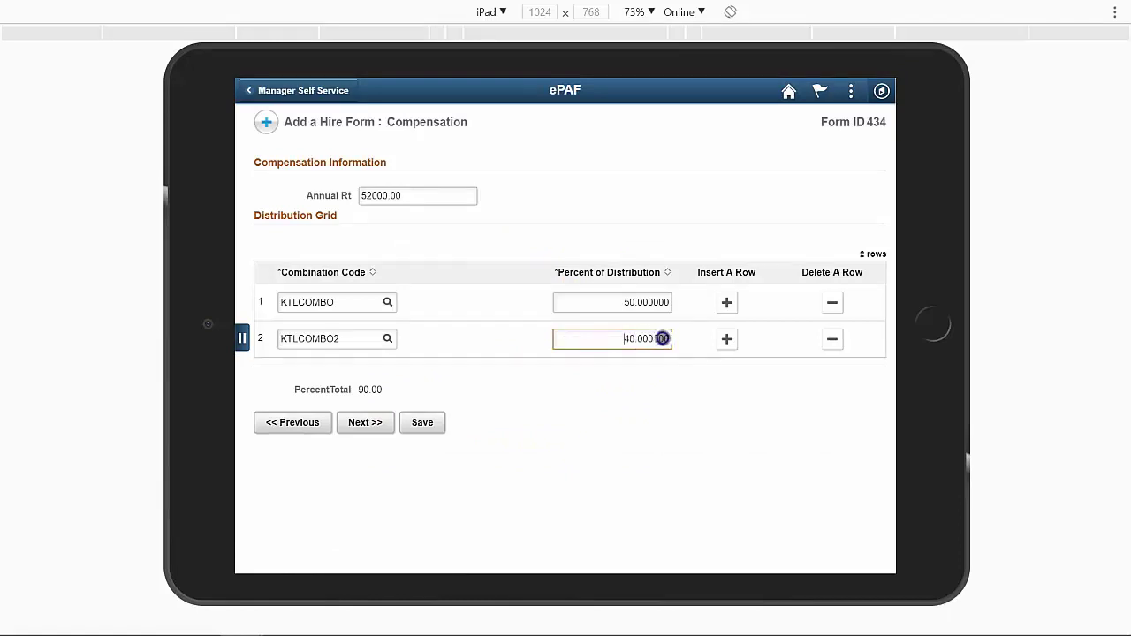
left_click_drag(662, 338, 628, 345)
key("Tab")
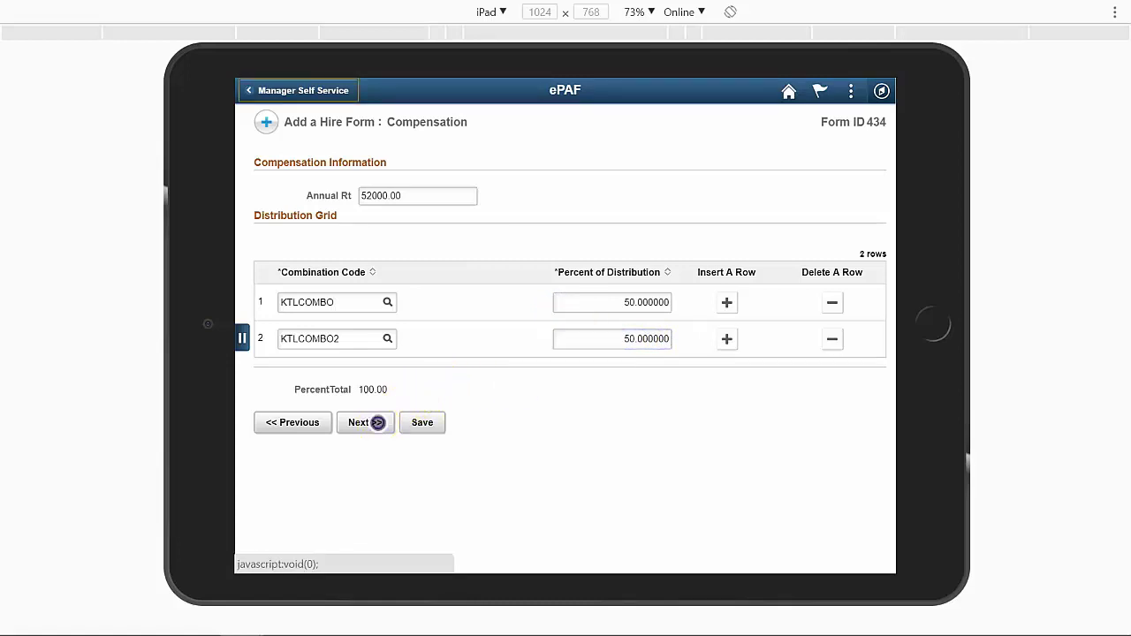
- Set the rehire acknowledgement to Yes, add the comment 'welcome back', and submit hire form 434
left_click(378, 423)
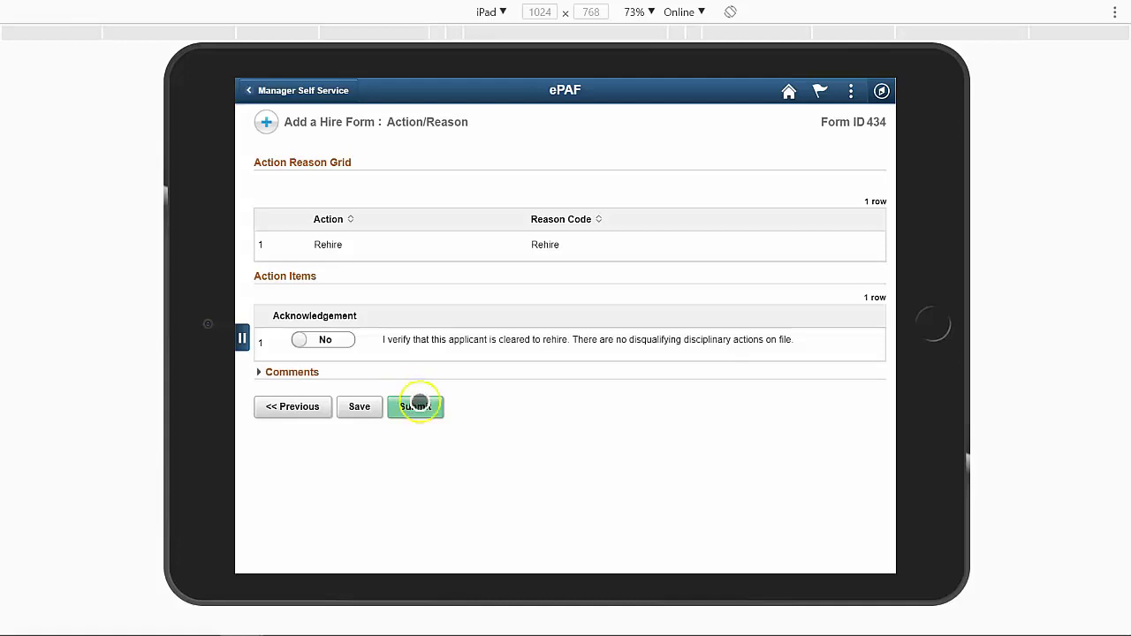
left_click(429, 407)
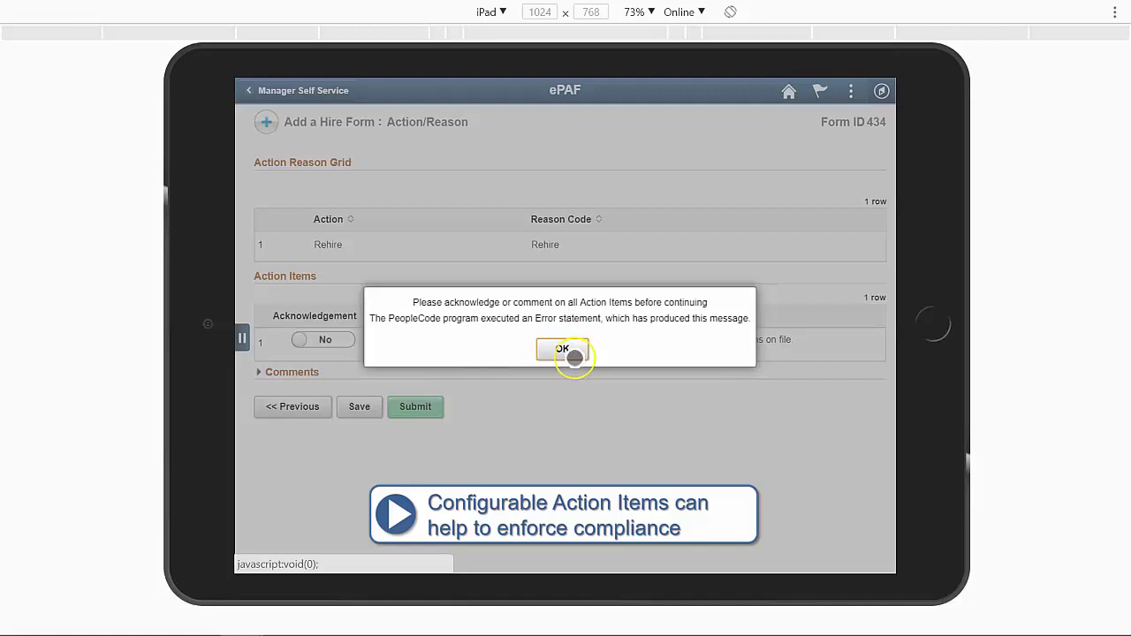
left_click(570, 353)
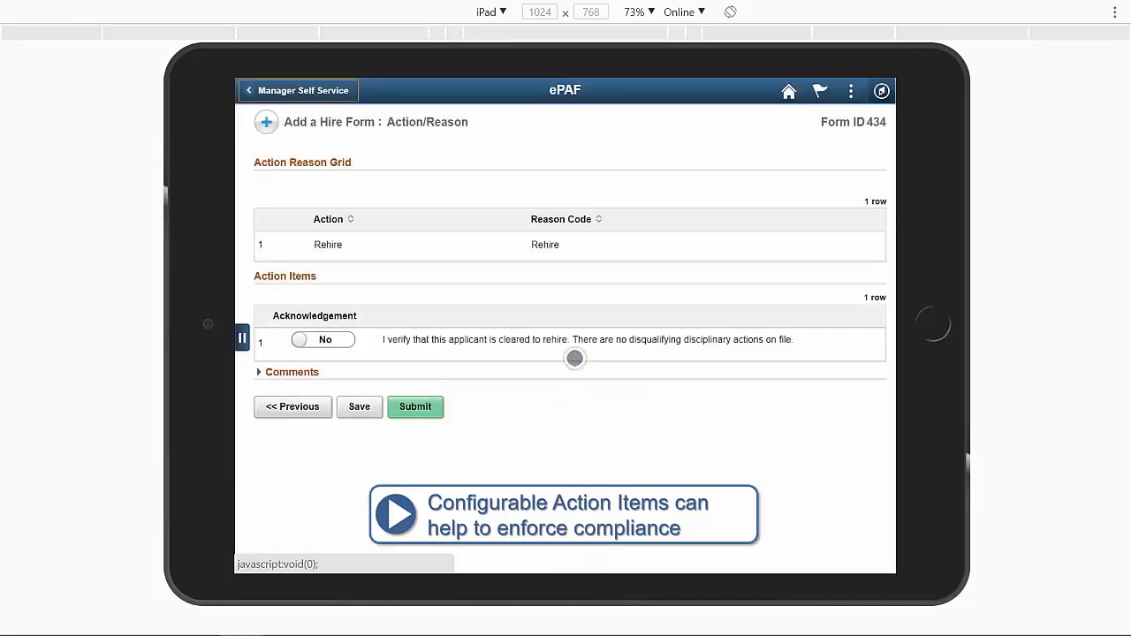
left_click(340, 340)
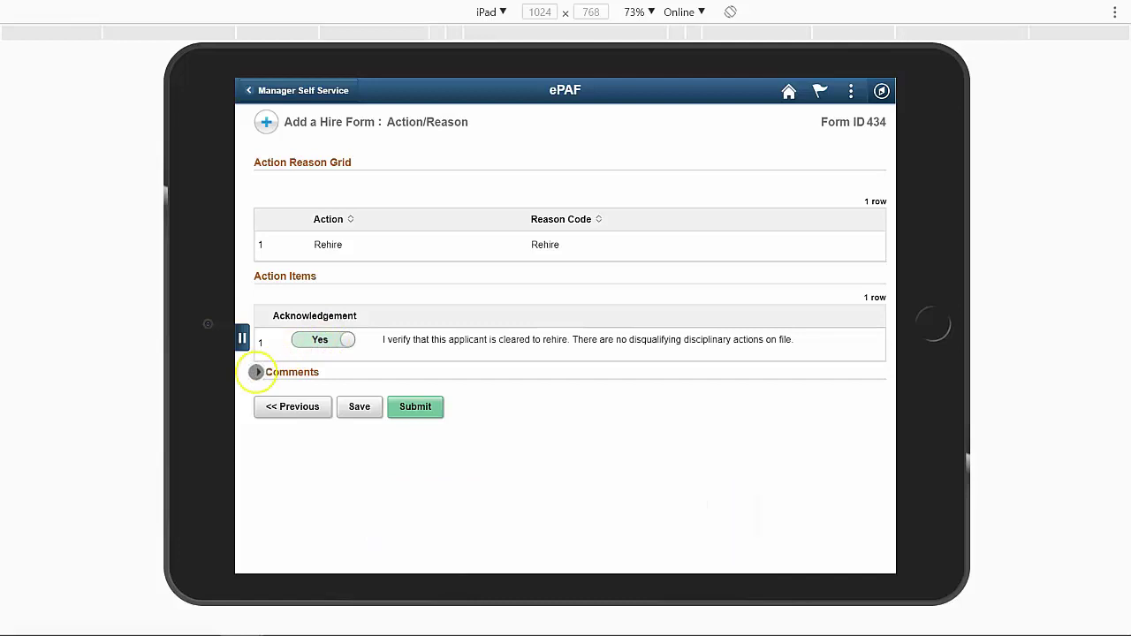
left_click(256, 372)
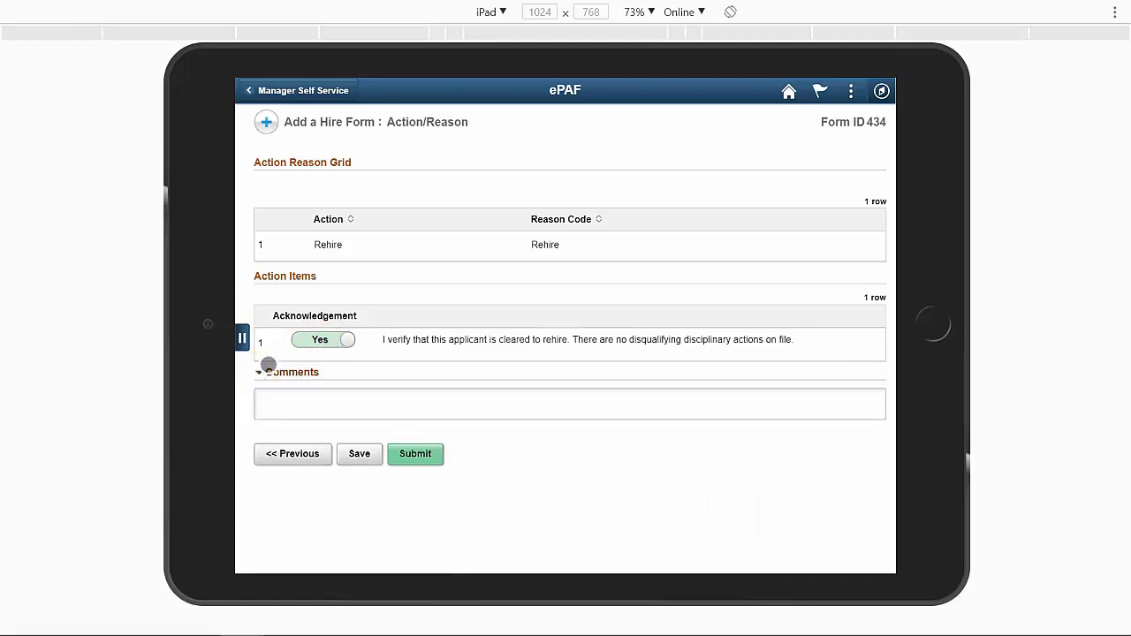
left_click(292, 395)
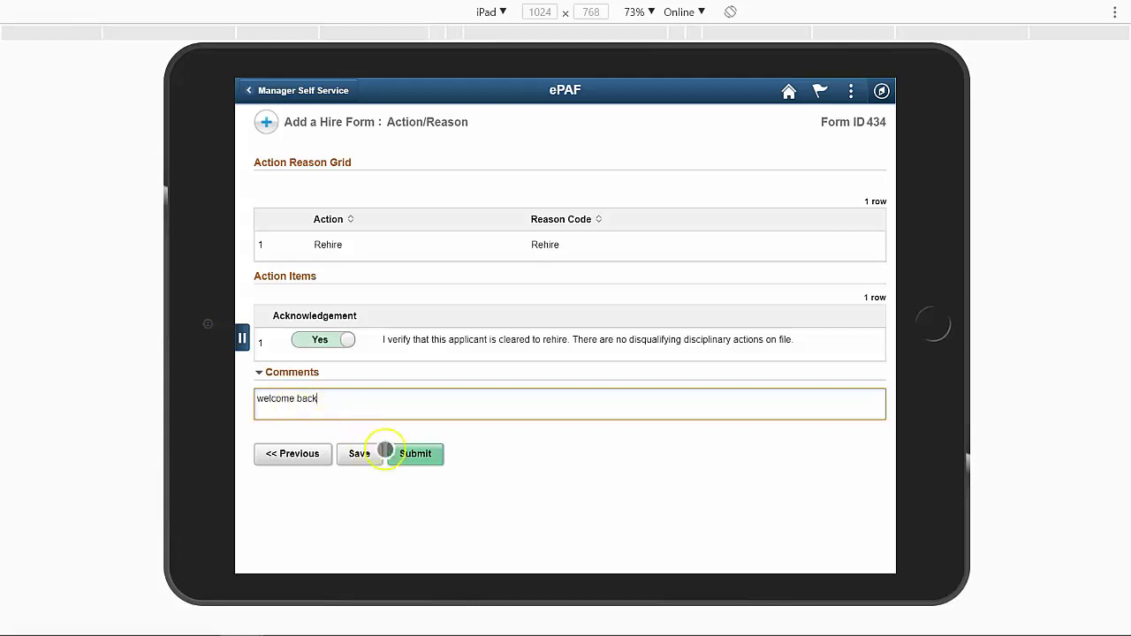
left_click(419, 454)
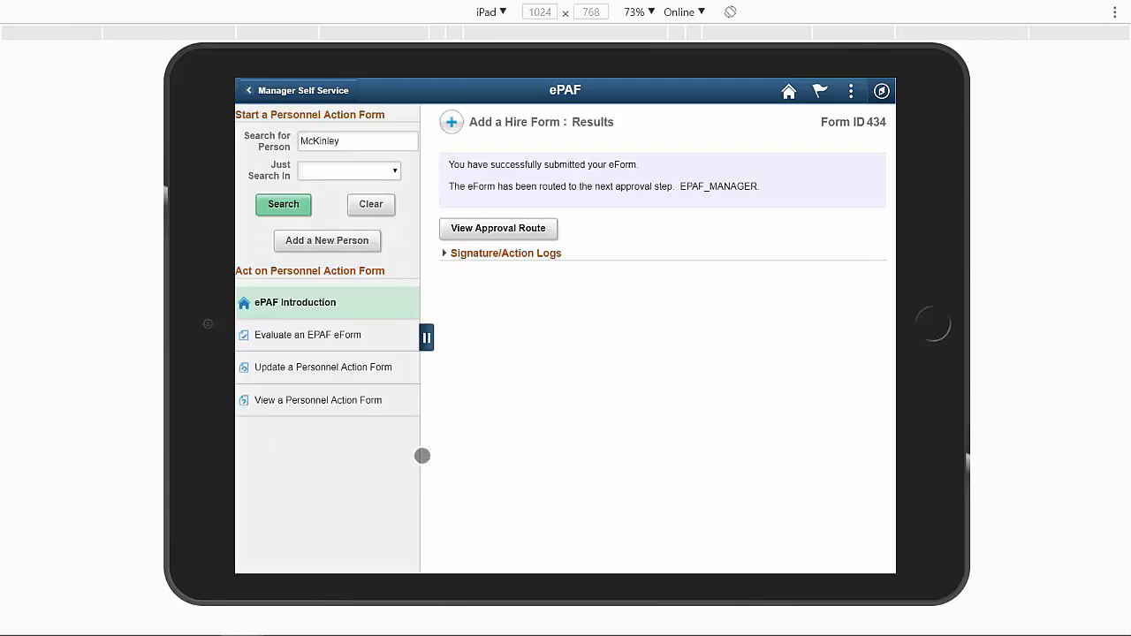
- Review form 434's approval route, then expand Signature/Action Logs showing the Submit entry and Yes acknowledgement
left_click(545, 230)
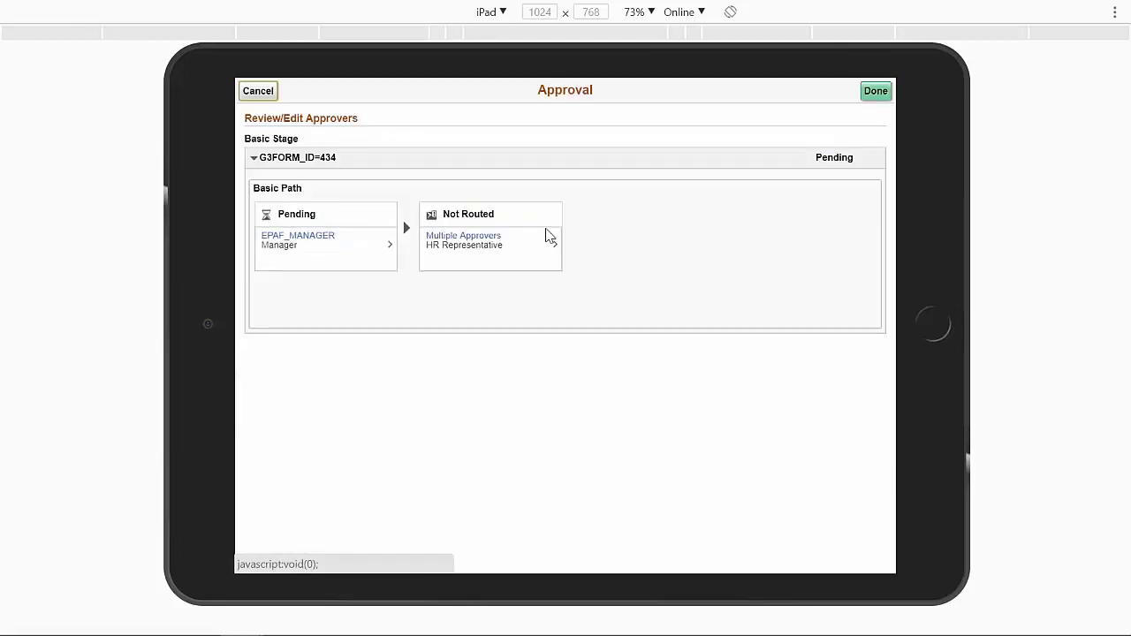
left_click(877, 91)
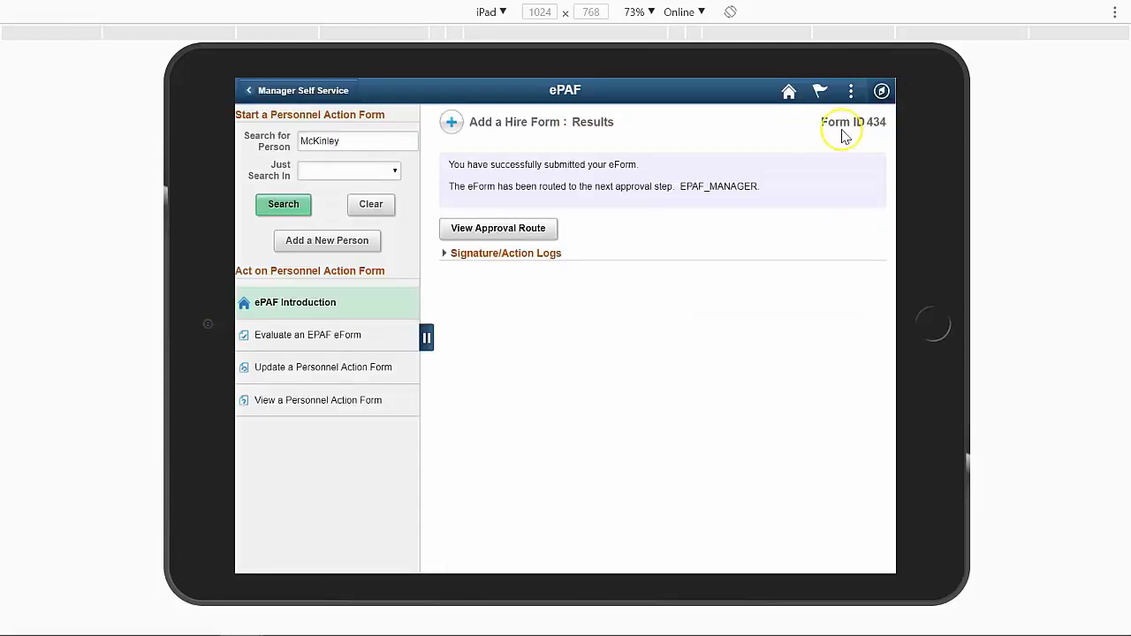
left_click(449, 255)
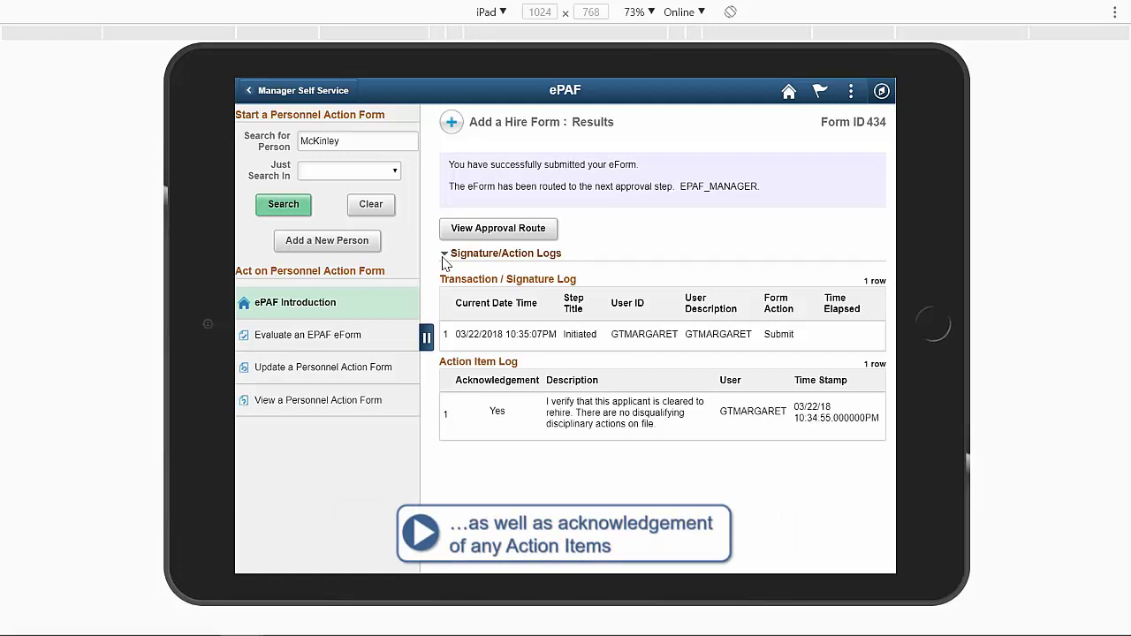
left_click(430, 334)
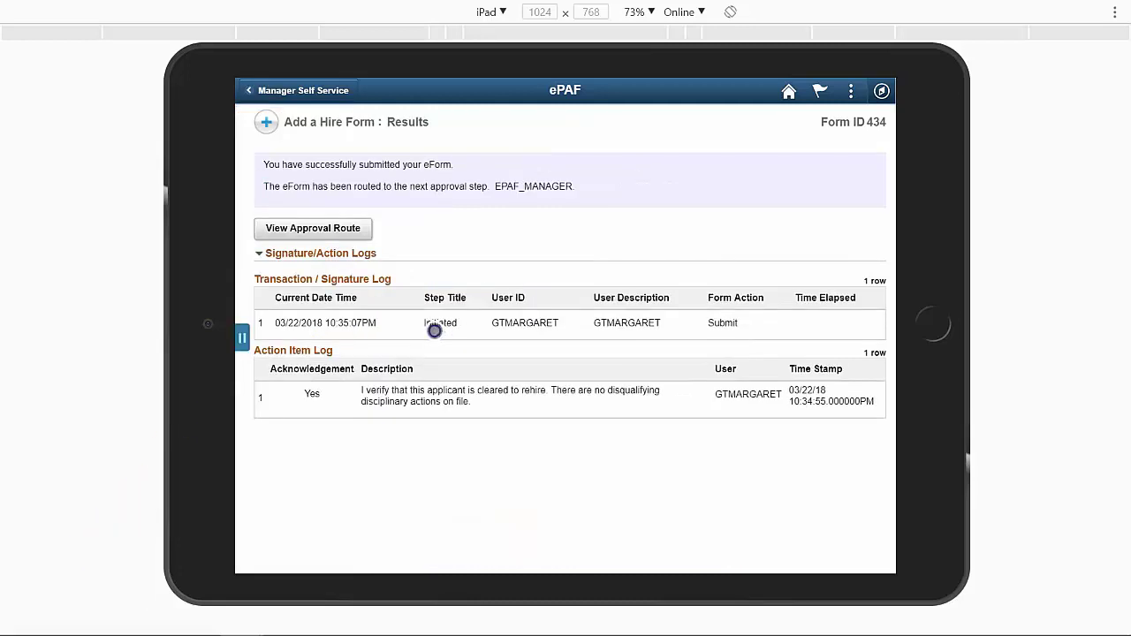
- Switch the page preview to iPhone 7 and open My Team
left_click(504, 12)
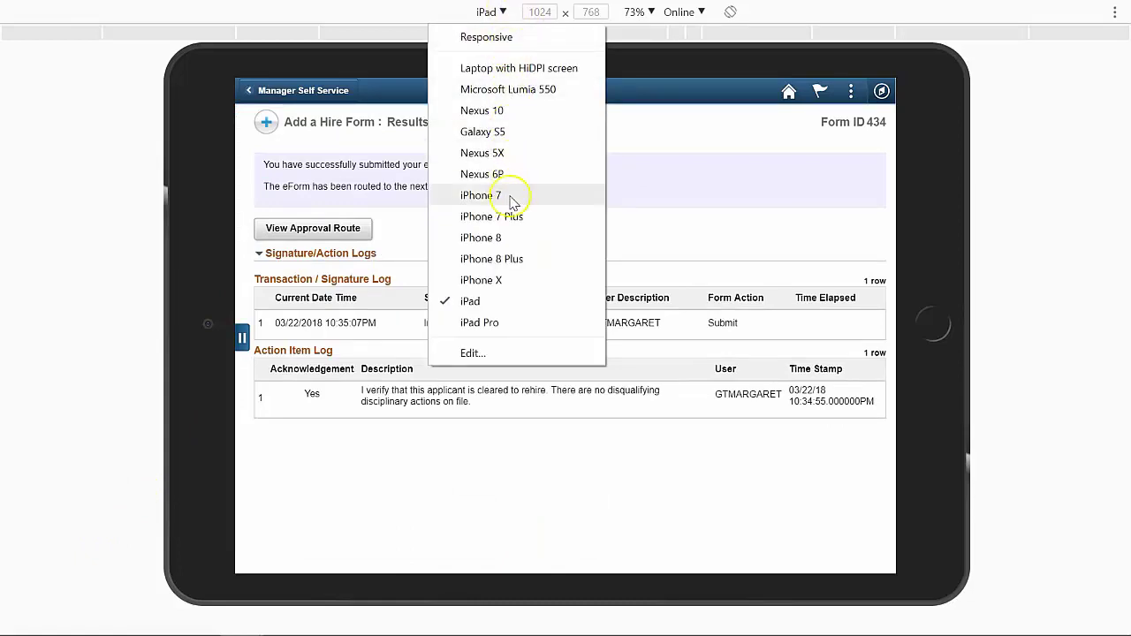
left_click(510, 196)
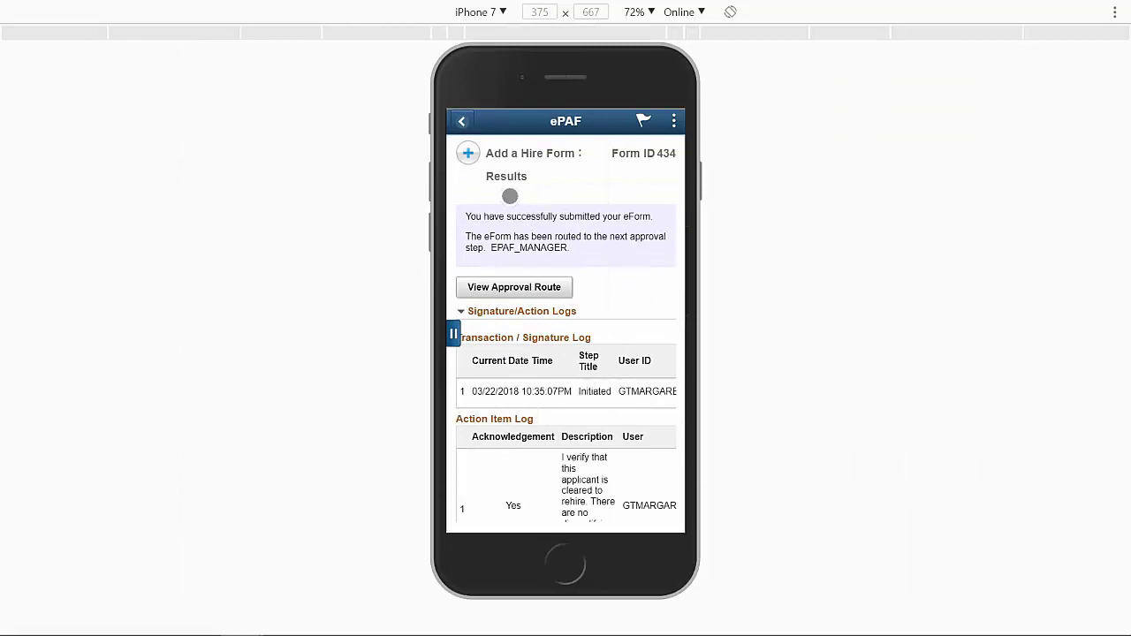
left_click(650, 112)
left_click(646, 118)
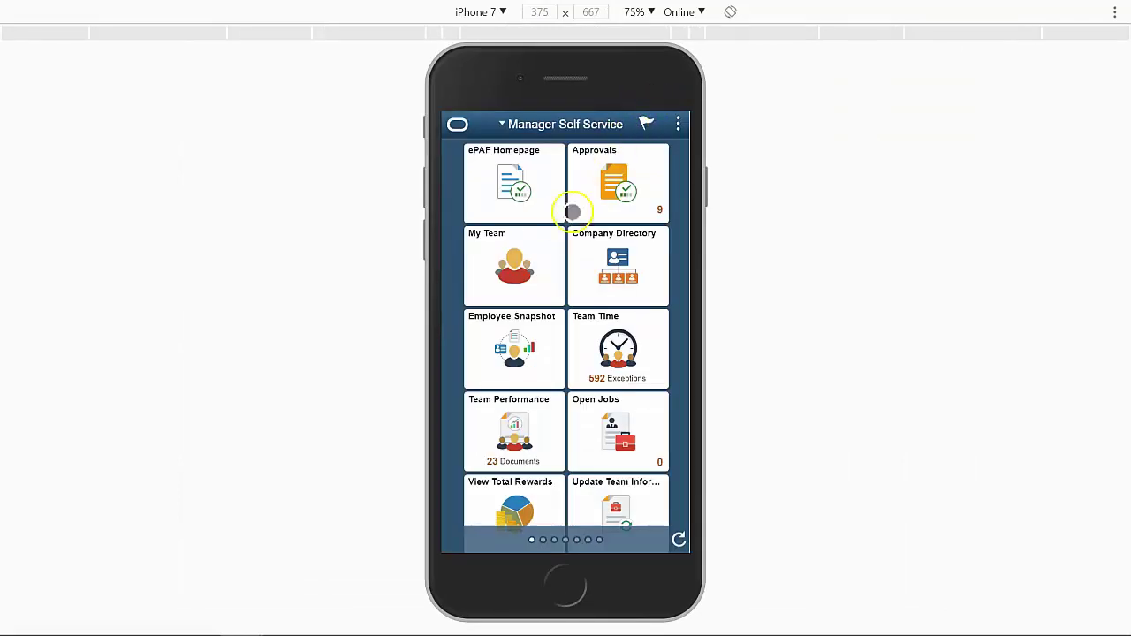
left_click(545, 252)
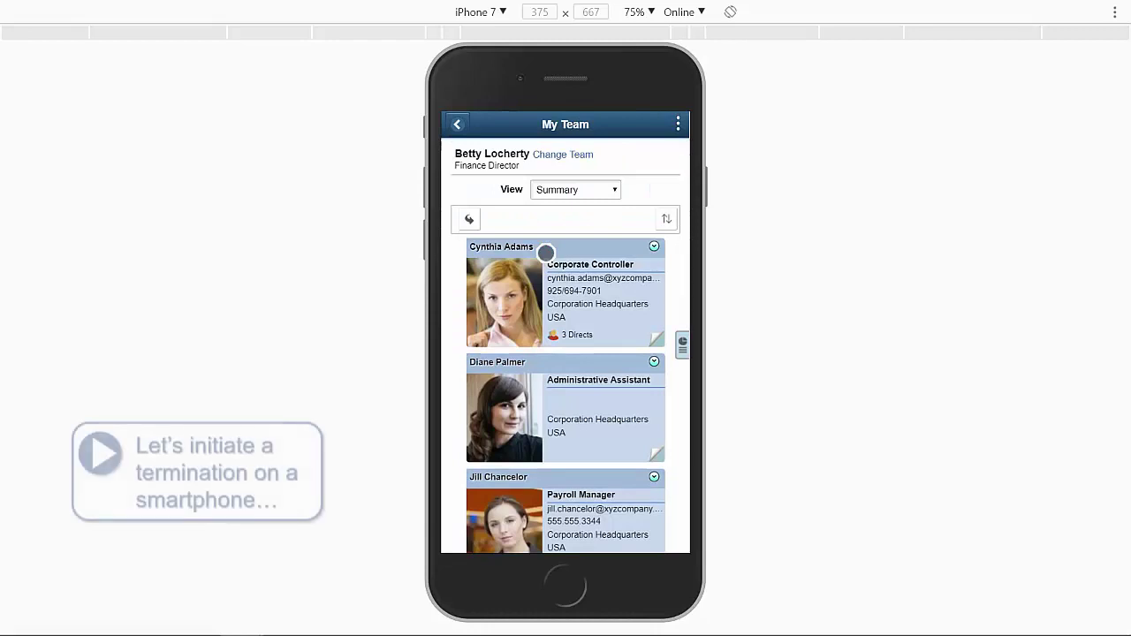
- Start a Terminate ePAF for the Senior Accounting Manager
left_click_drag(603, 516, 619, 146)
left_click_drag(636, 428, 633, 385)
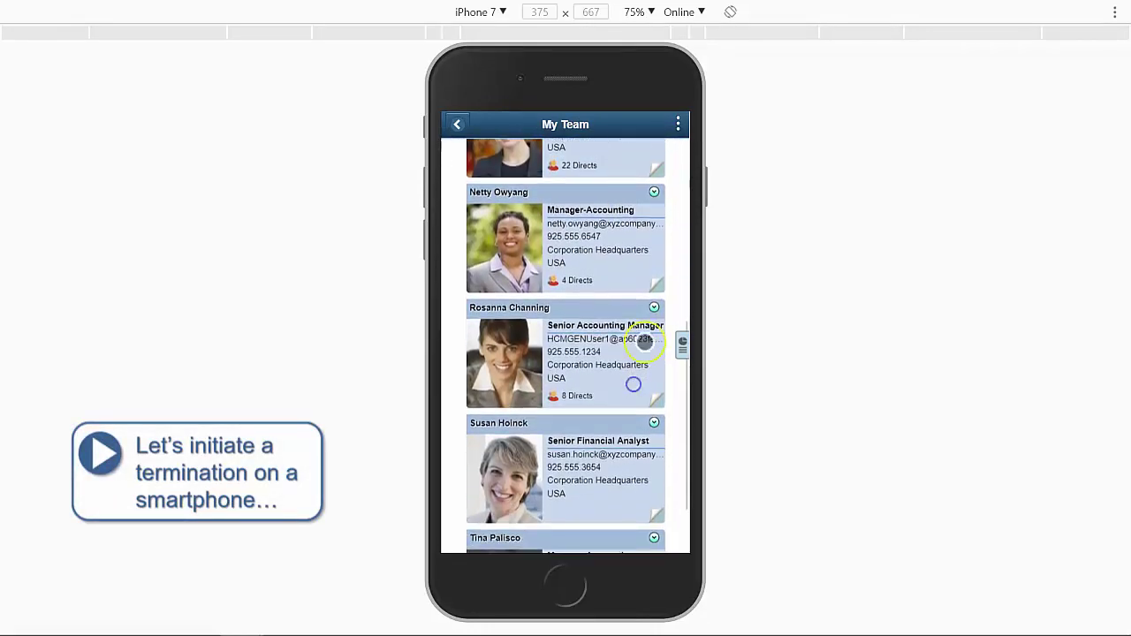
left_click(655, 307)
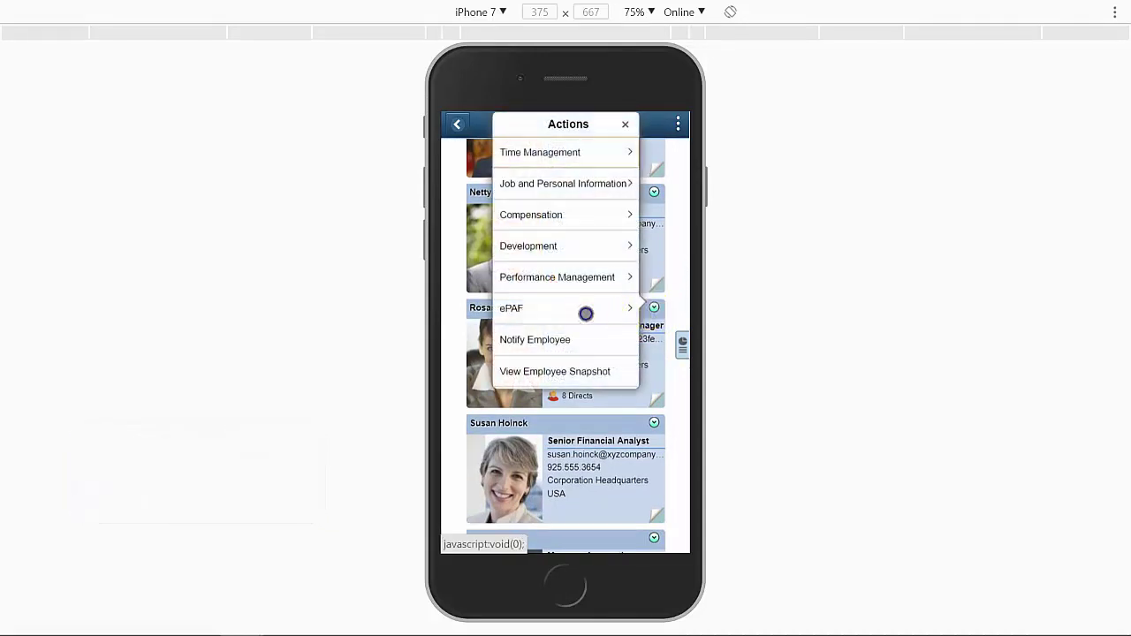
left_click(585, 314)
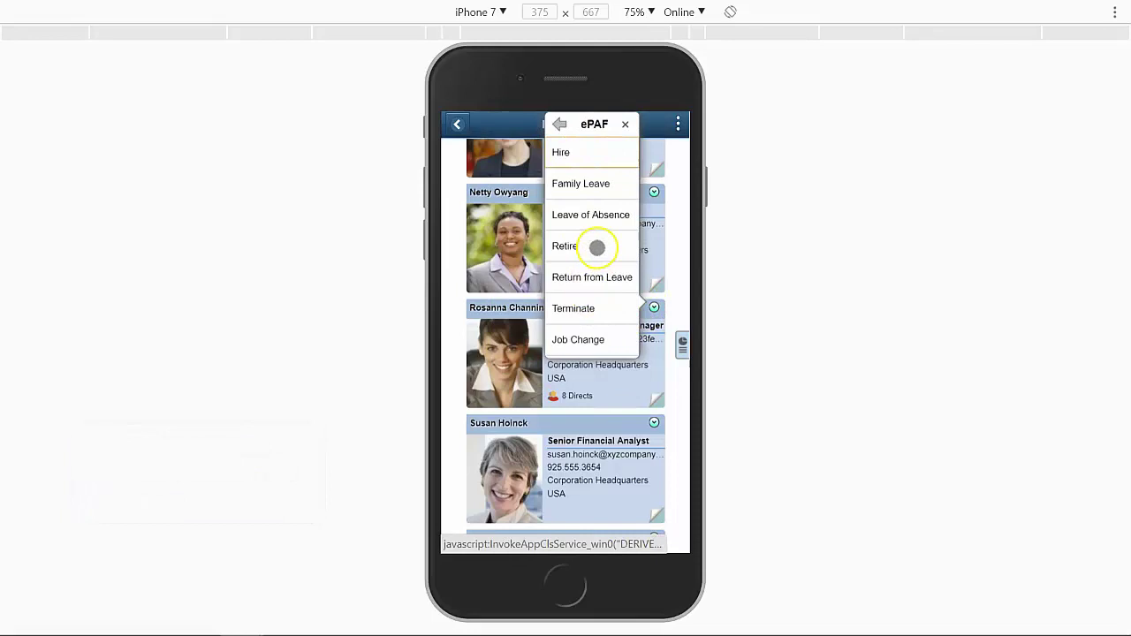
left_click(621, 308)
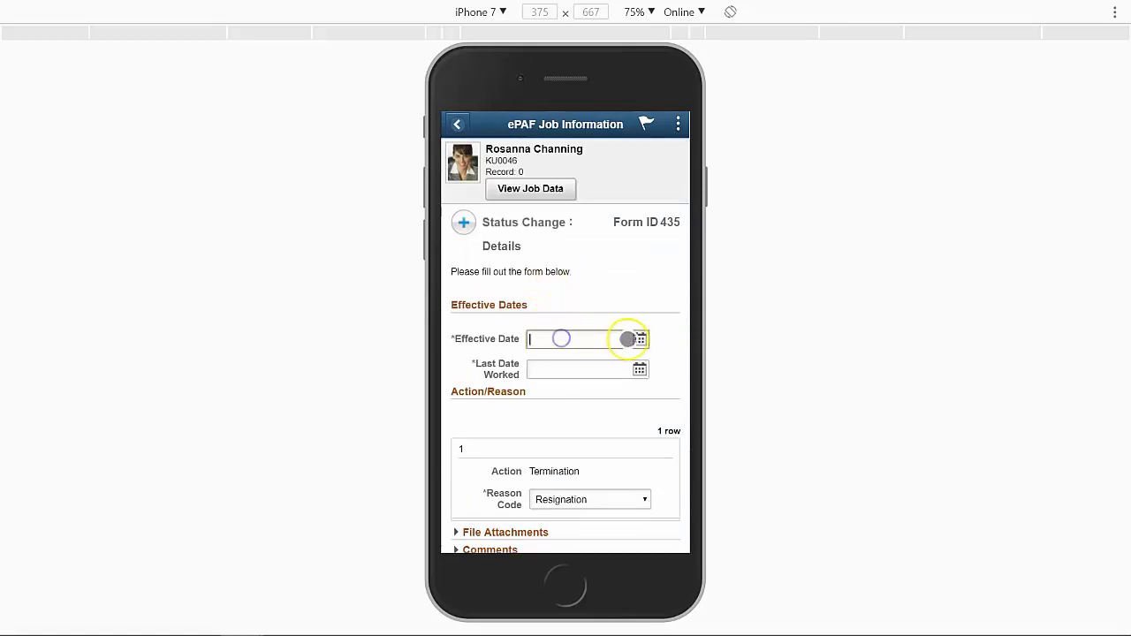
- Set Effective Date 03/22/2018, Last Date Worked 03/21/2018, and reason code Resignation
left_click(639, 339)
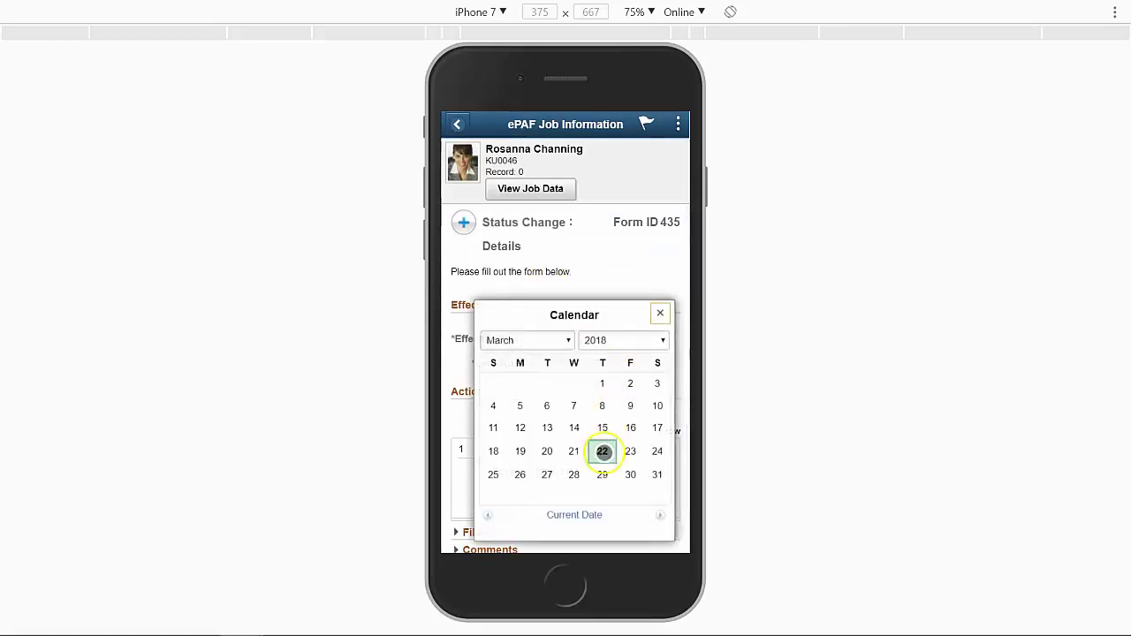
left_click(602, 451)
left_click(642, 371)
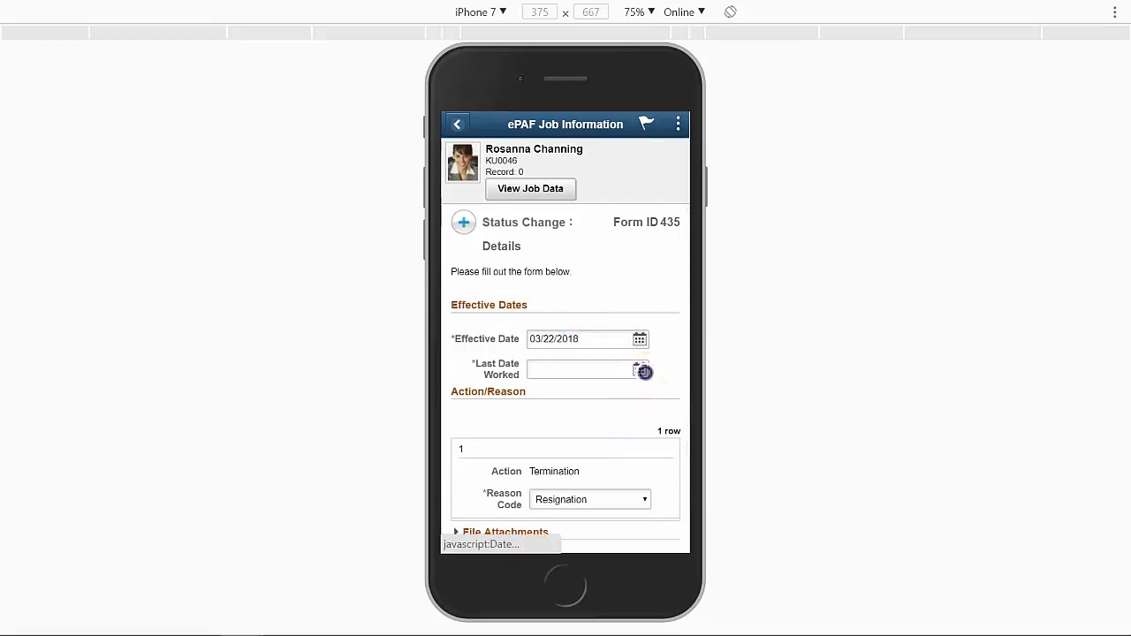
left_click(572, 452)
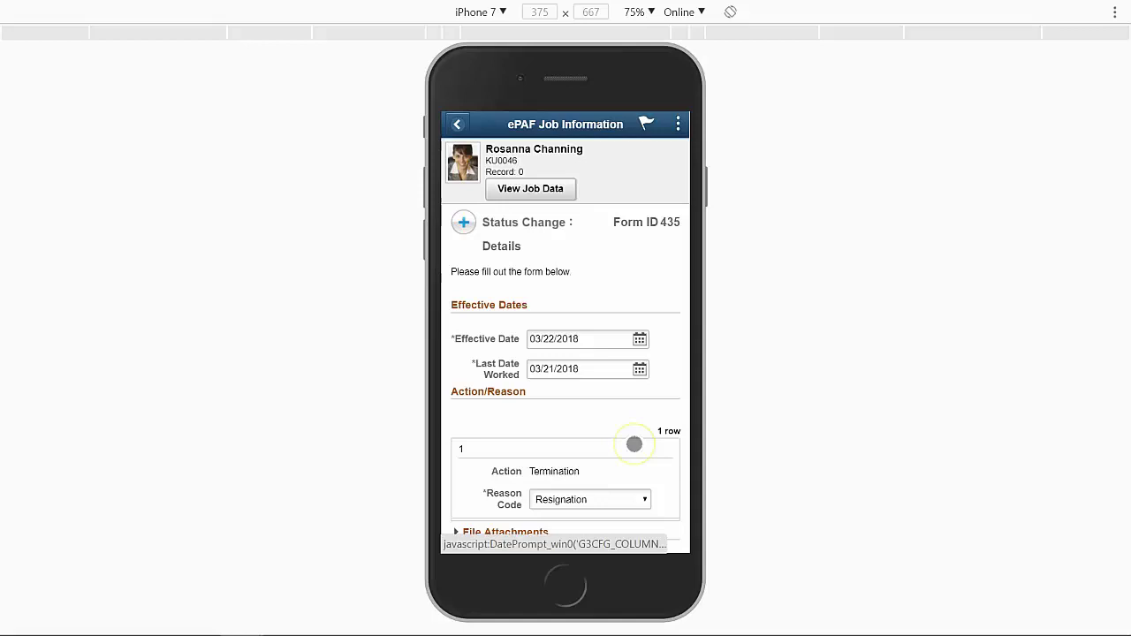
scroll(634, 443, "down", 1)
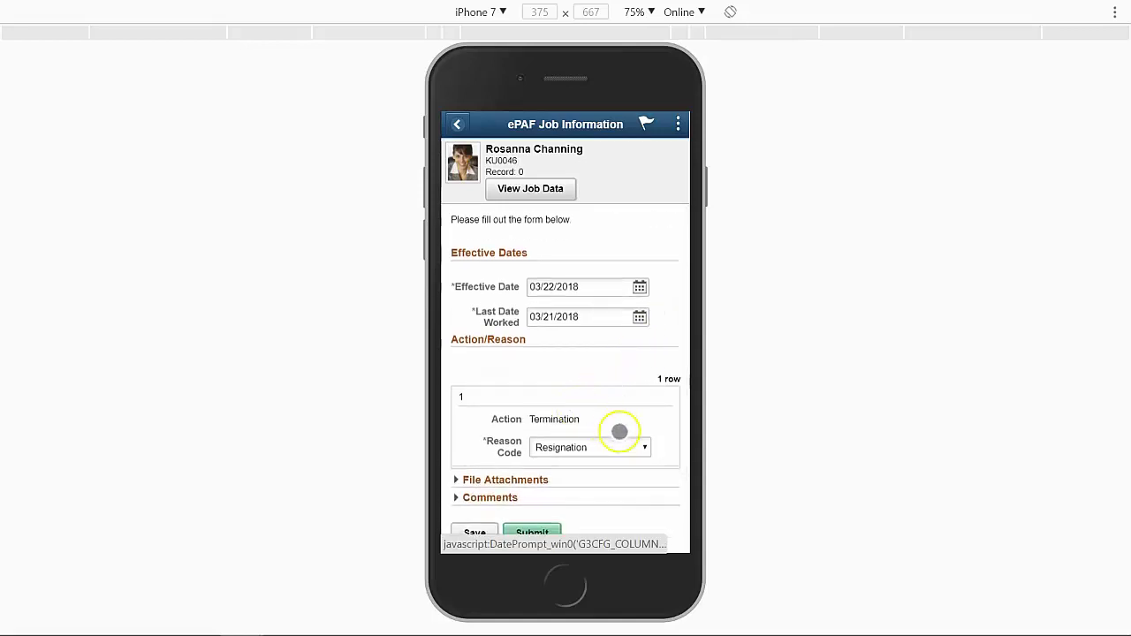
left_click(635, 448)
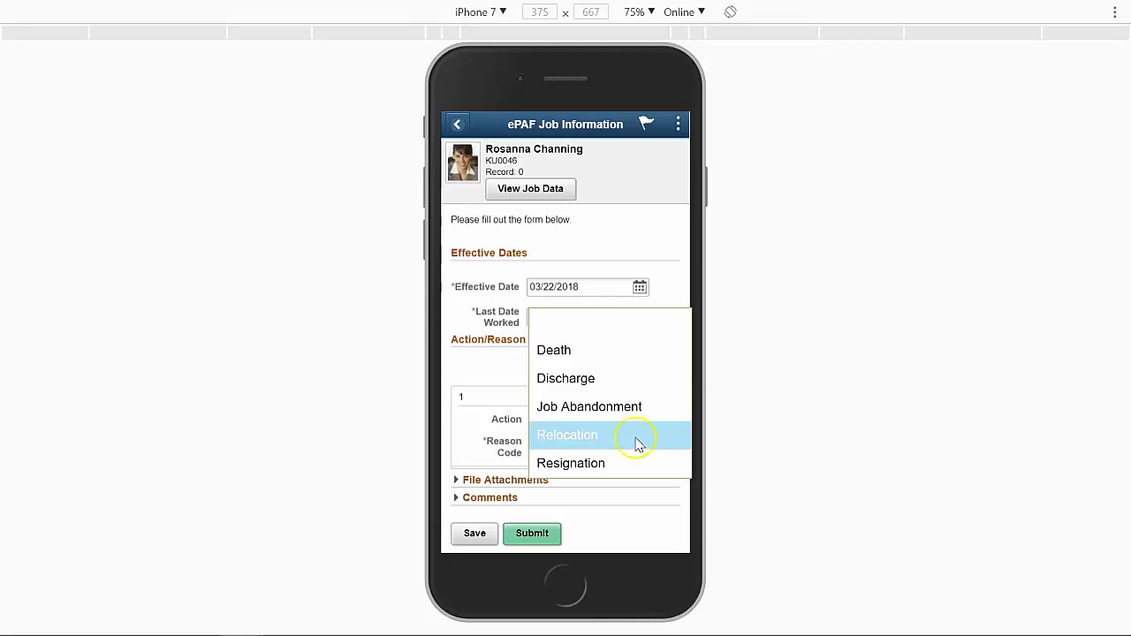
left_click(622, 464)
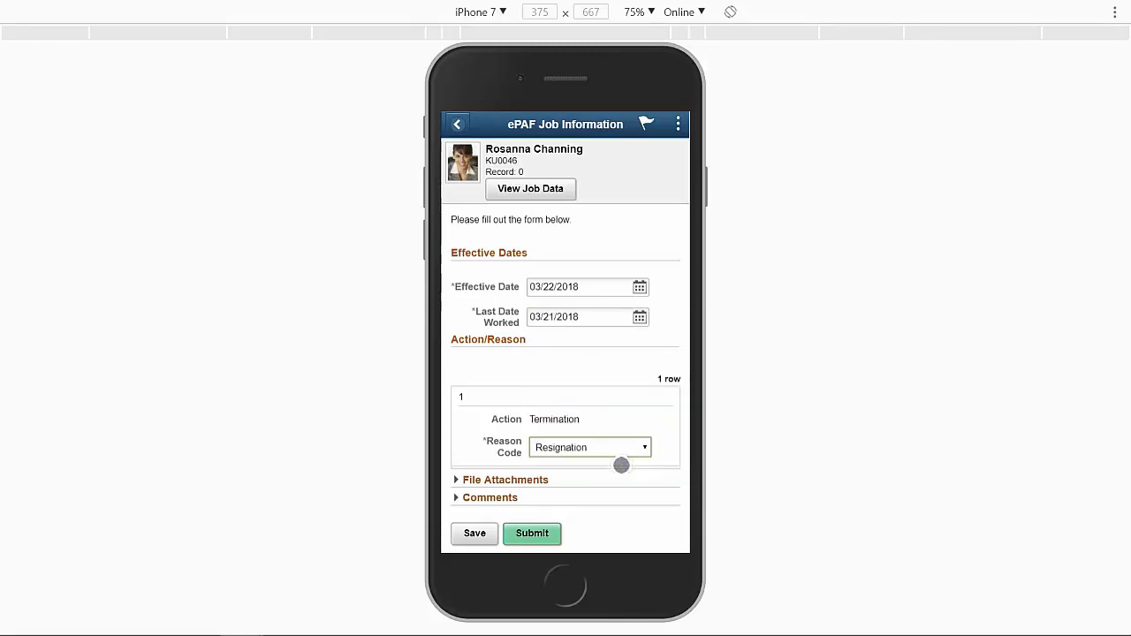
- Try submitting, dismiss the attachment-required alert, and expand File Attachments
left_click(541, 533)
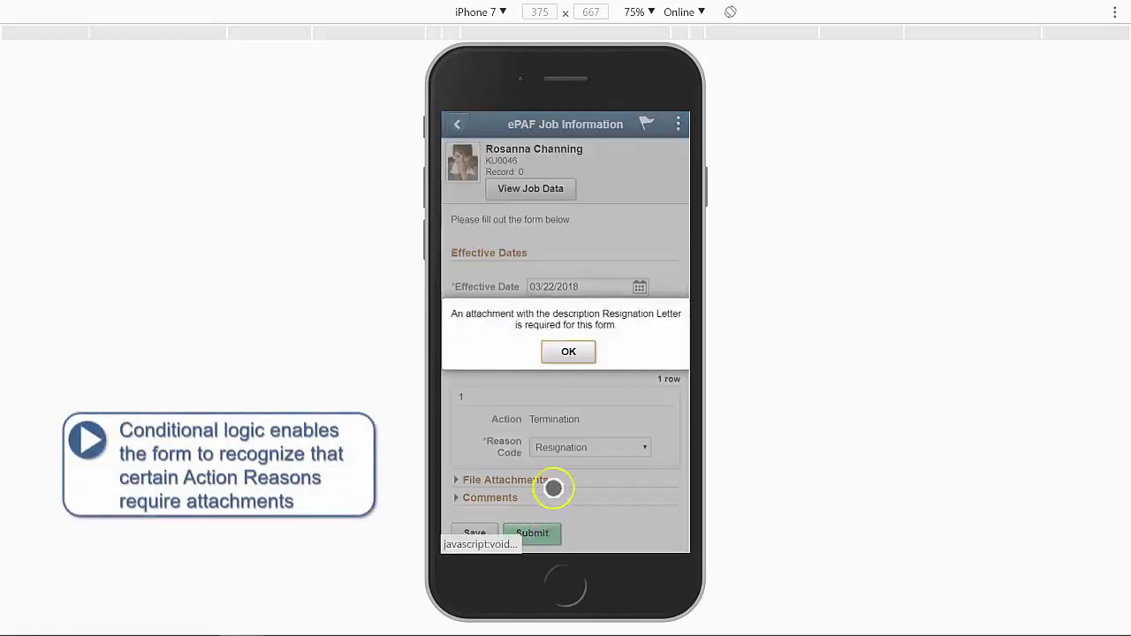
left_click(580, 355)
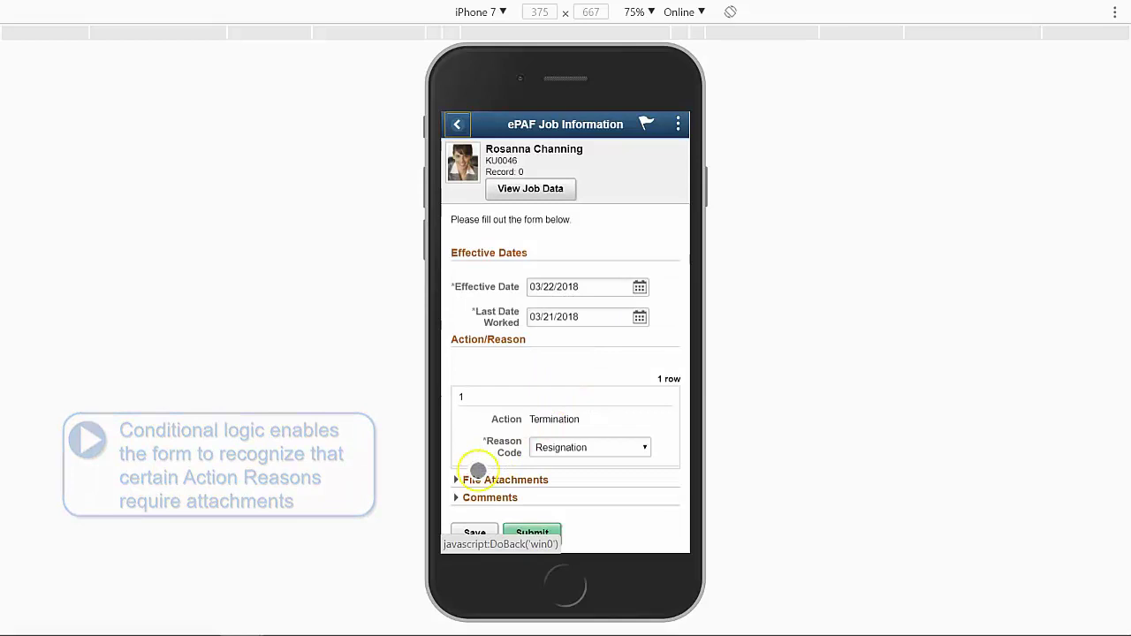
left_click(466, 479)
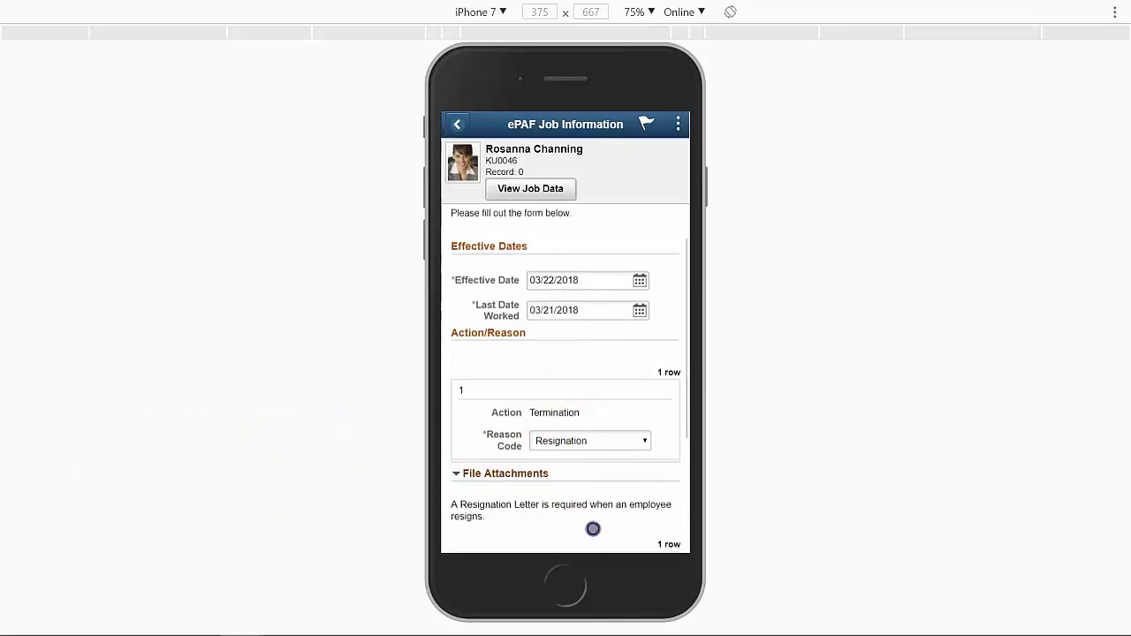
left_click_drag(592, 527, 611, 308)
- Upload Sample Attachment.pdf from the device and label it Resignation Letter
left_click(498, 393)
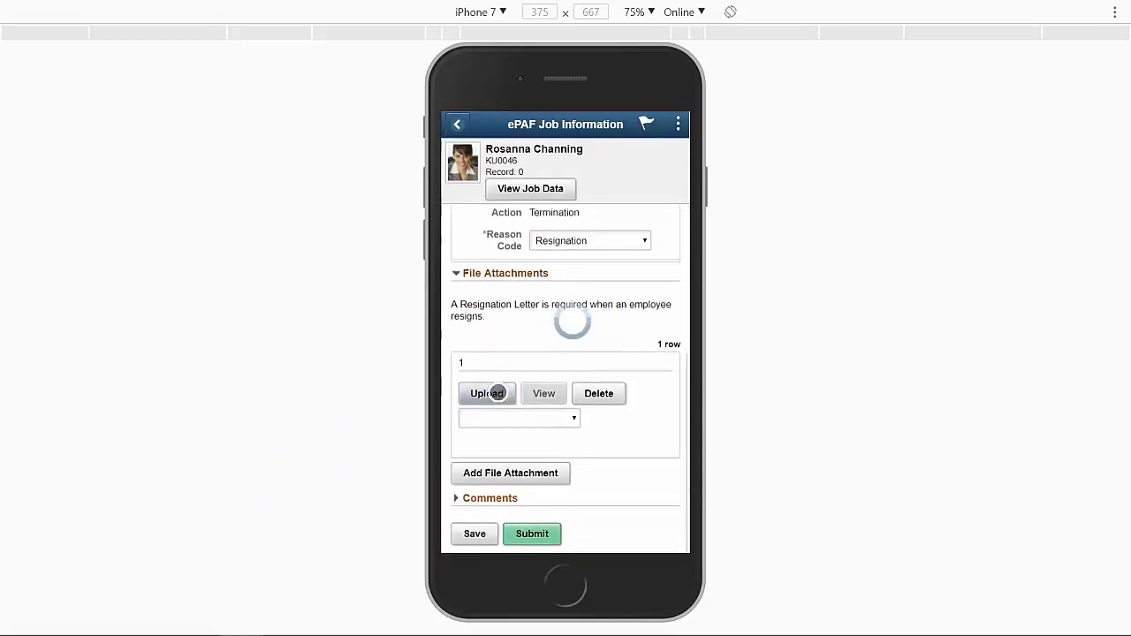
left_click(489, 311)
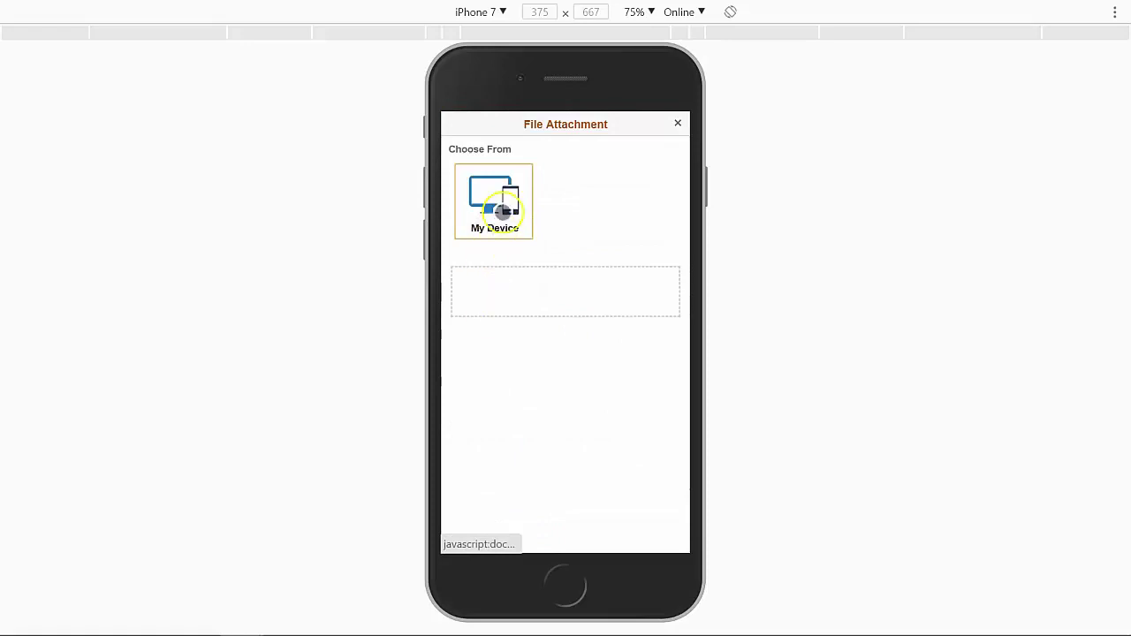
left_click(495, 207)
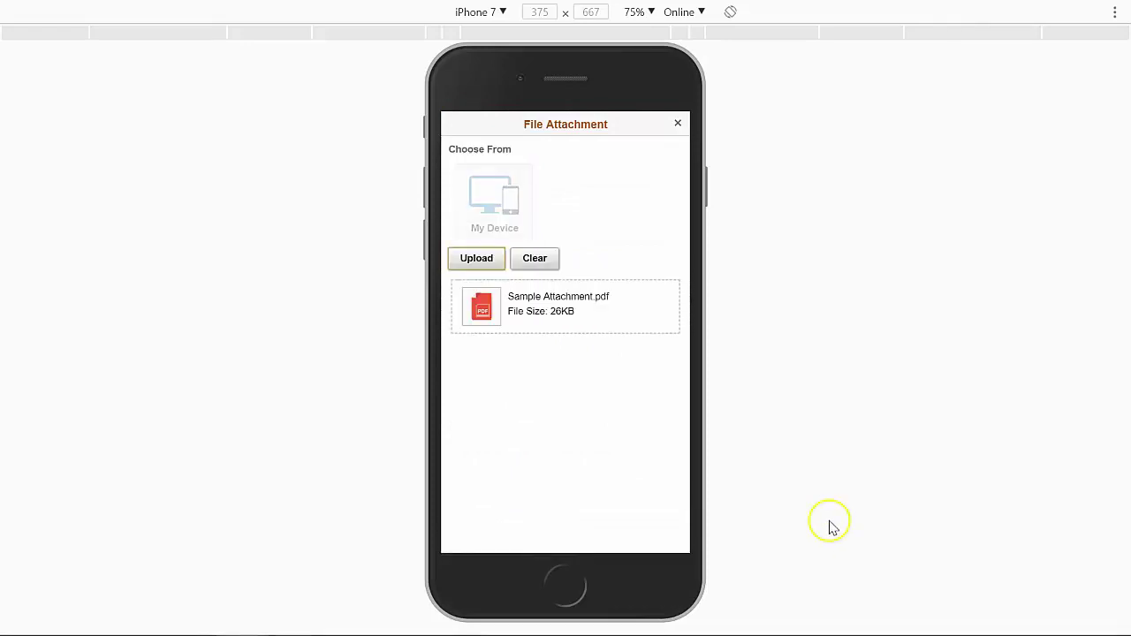
left_click(477, 259)
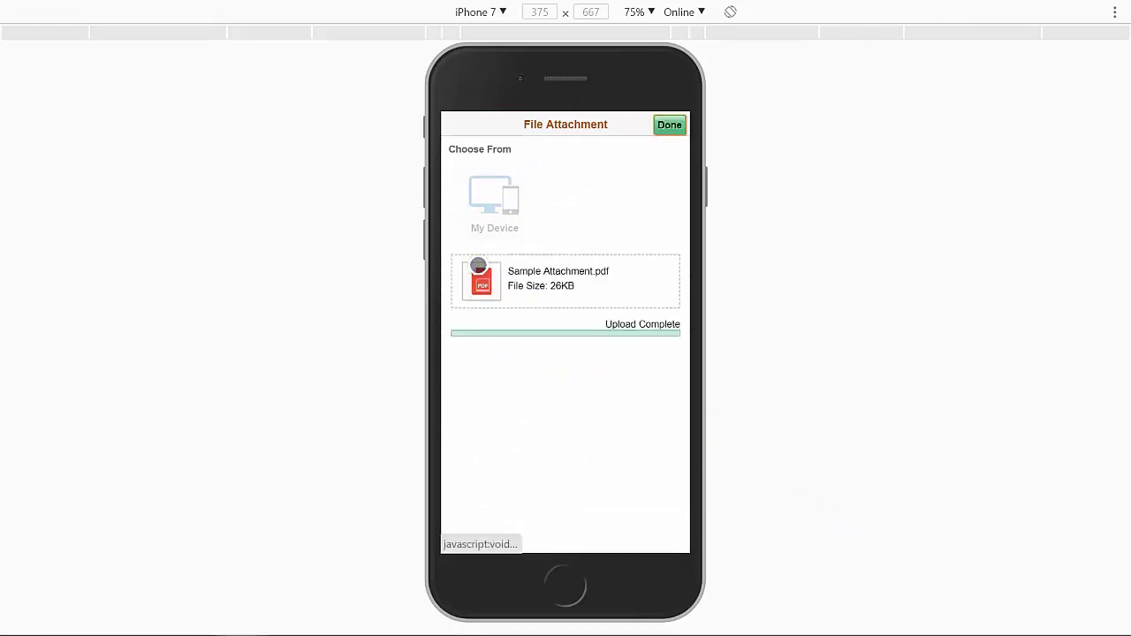
left_click(670, 127)
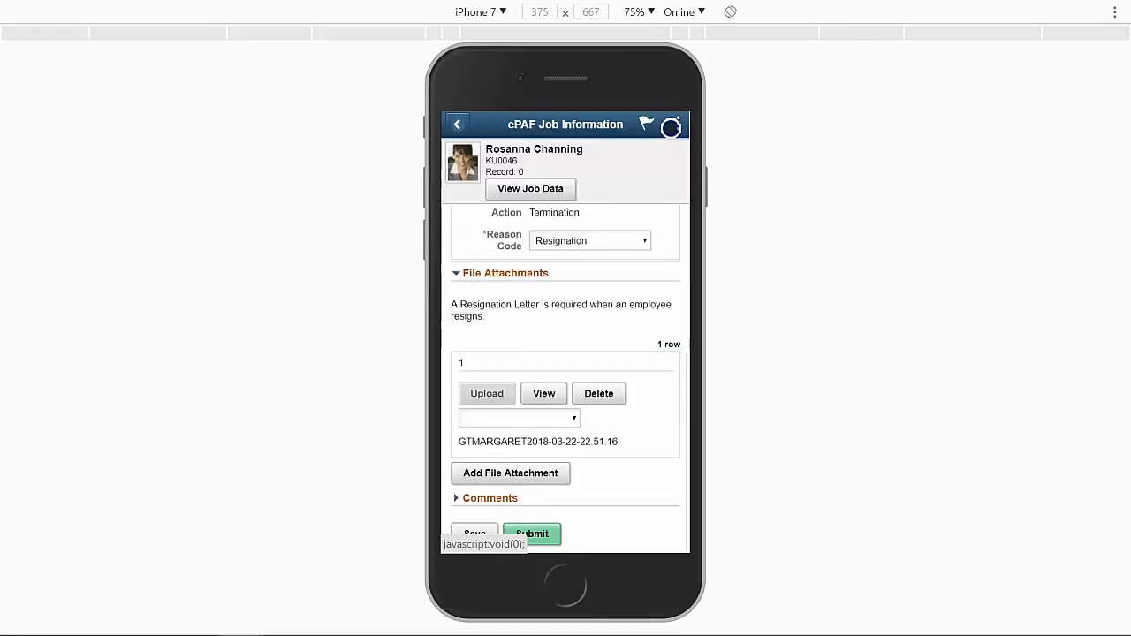
left_click(571, 420)
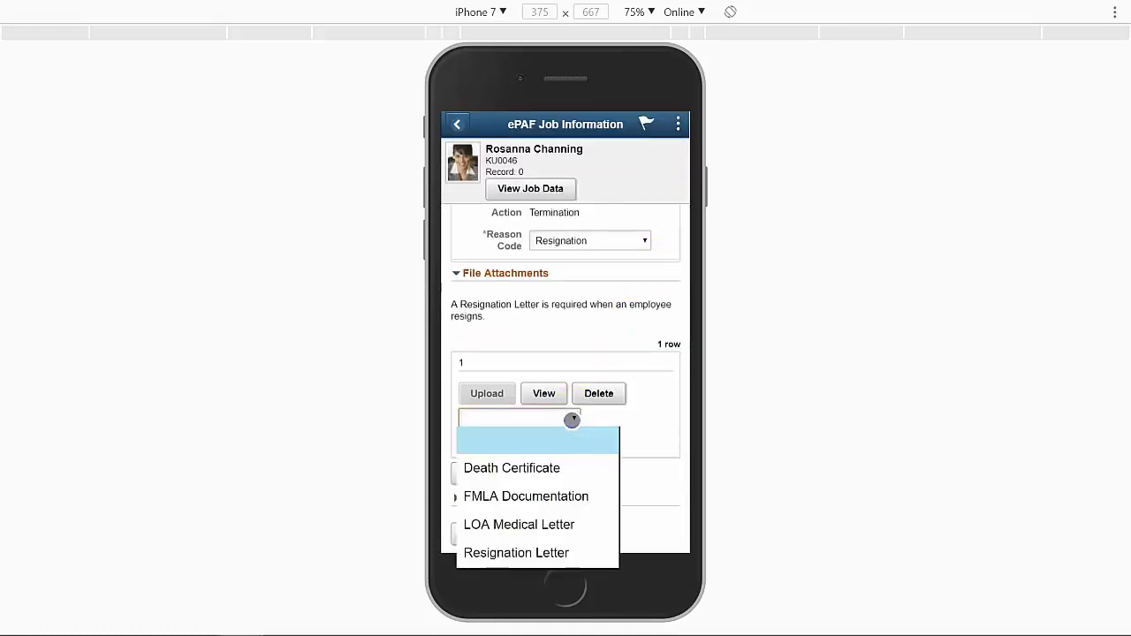
left_click(560, 554)
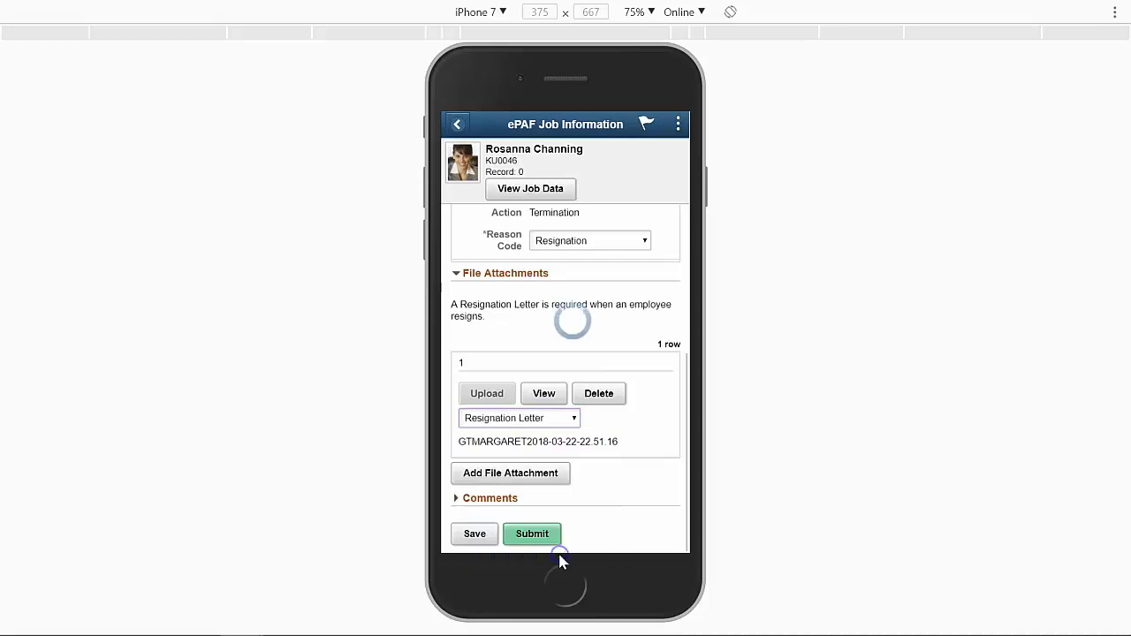
- Add a farewell comment and submit termination form 435 for HR Representative approval
left_click(473, 498)
left_click(474, 524)
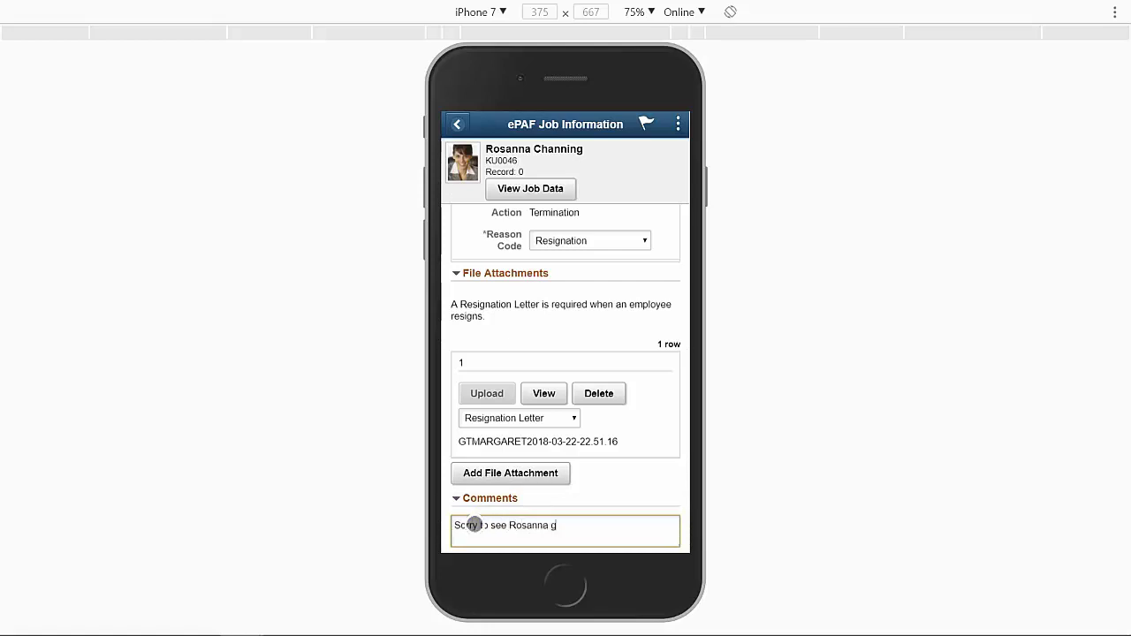
left_click(626, 492)
scroll(641, 384, "down", 1)
left_click(548, 533)
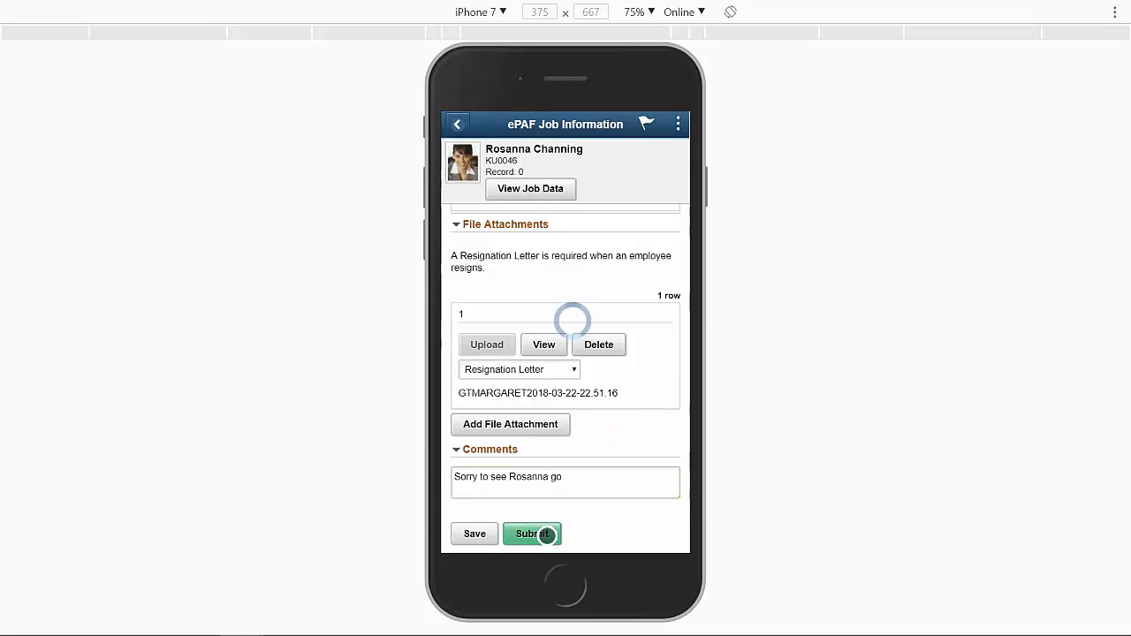
left_click_drag(572, 372, 548, 375)
- Check form 435's approval route, then expand Signature/Action Logs to see the Initiated Submit entry
left_click(546, 376)
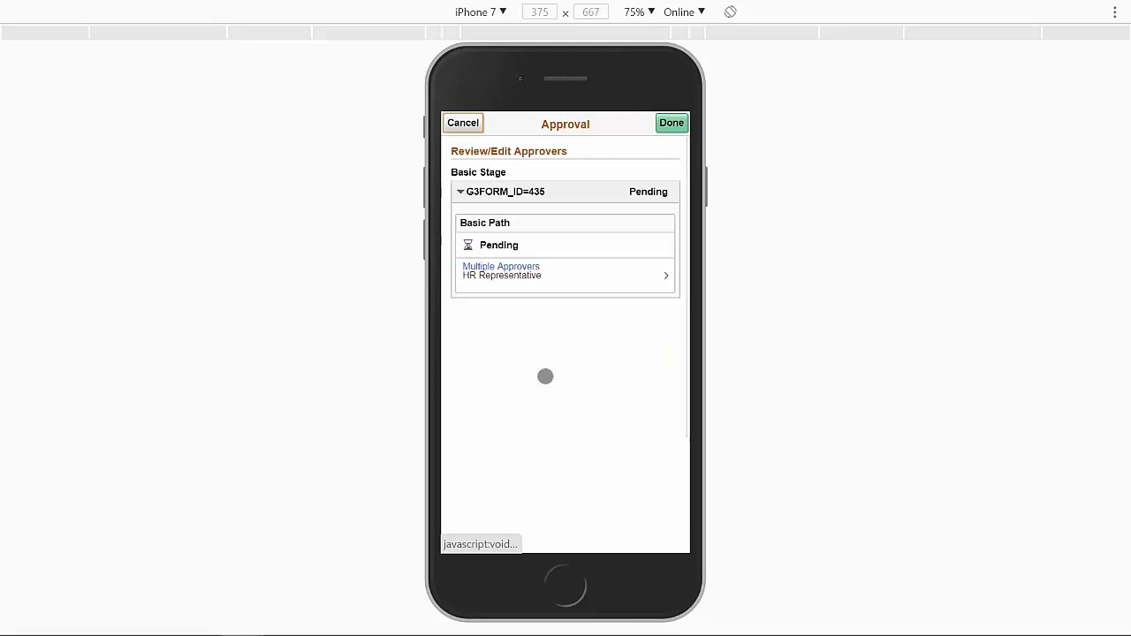
left_click(672, 124)
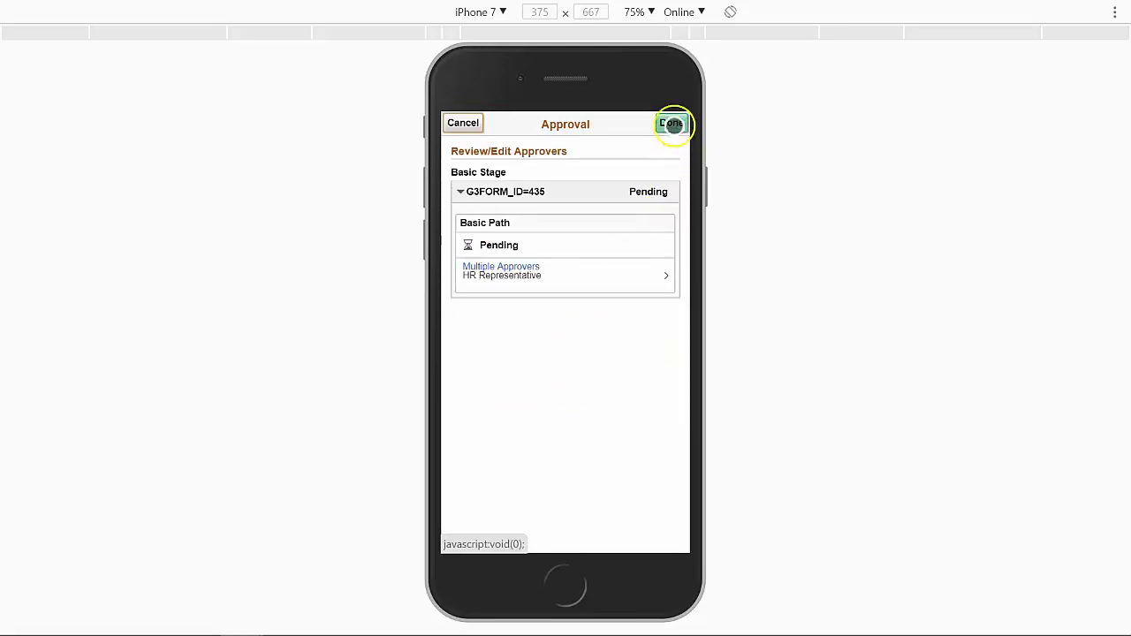
left_click(458, 405)
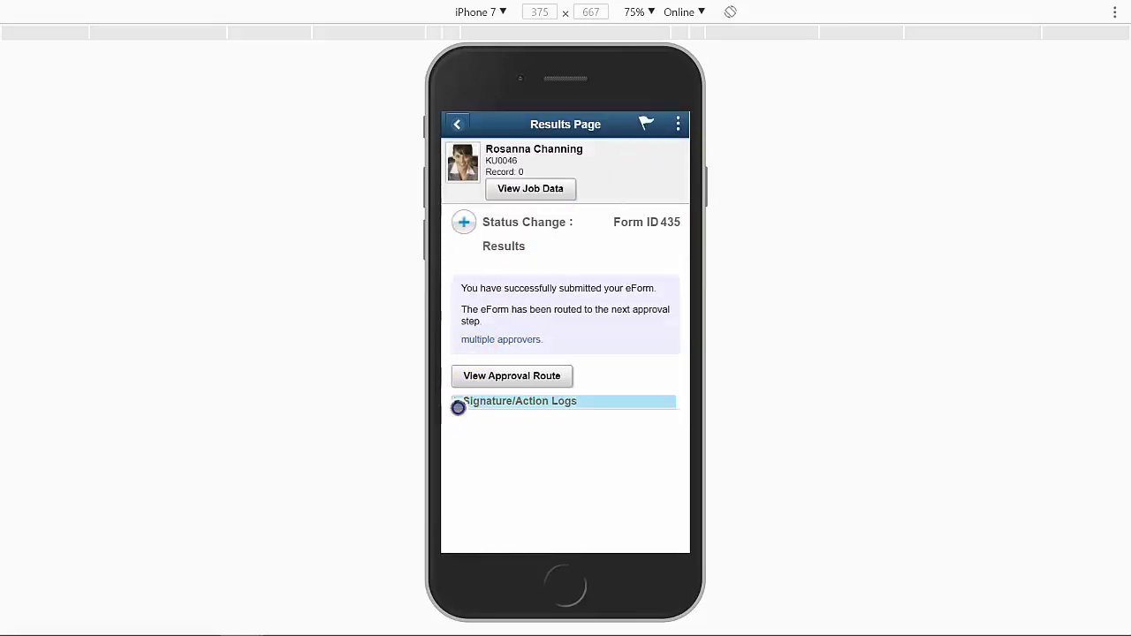
scroll(629, 322, "down", 1)
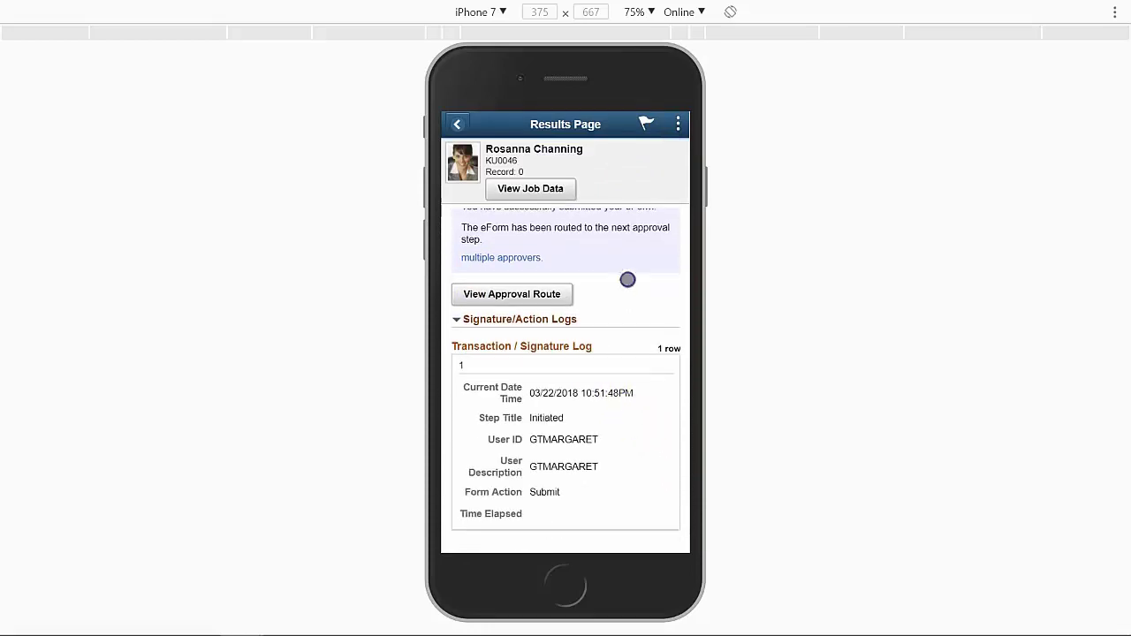
left_click_drag(628, 279, 624, 410)
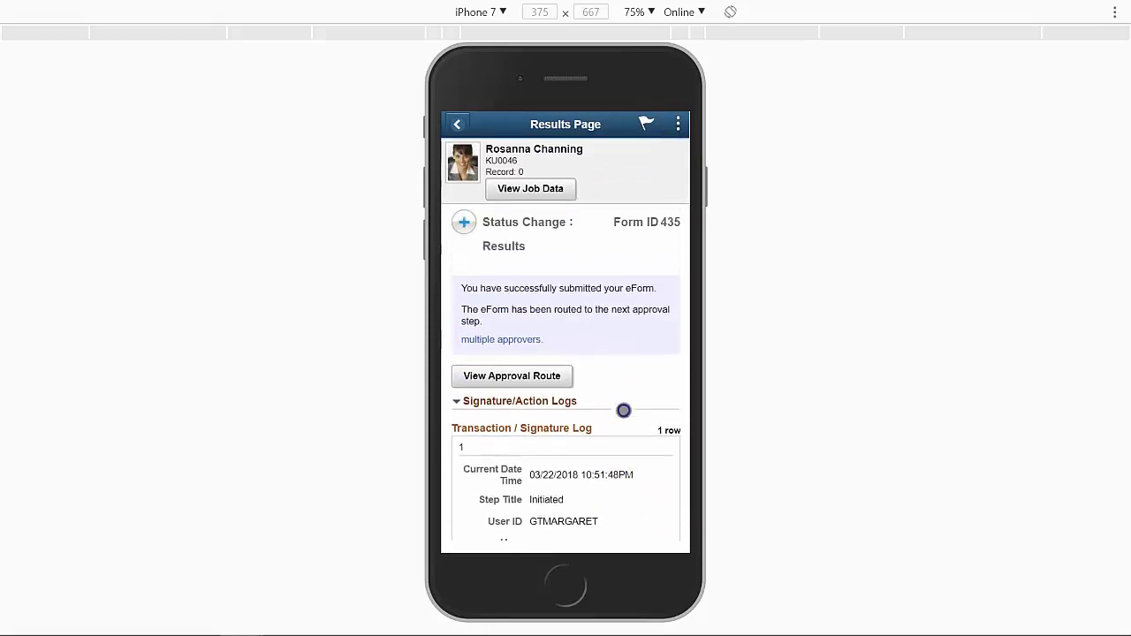
- Sign out and open hire form 434 from the pending approvals list
left_click(679, 126)
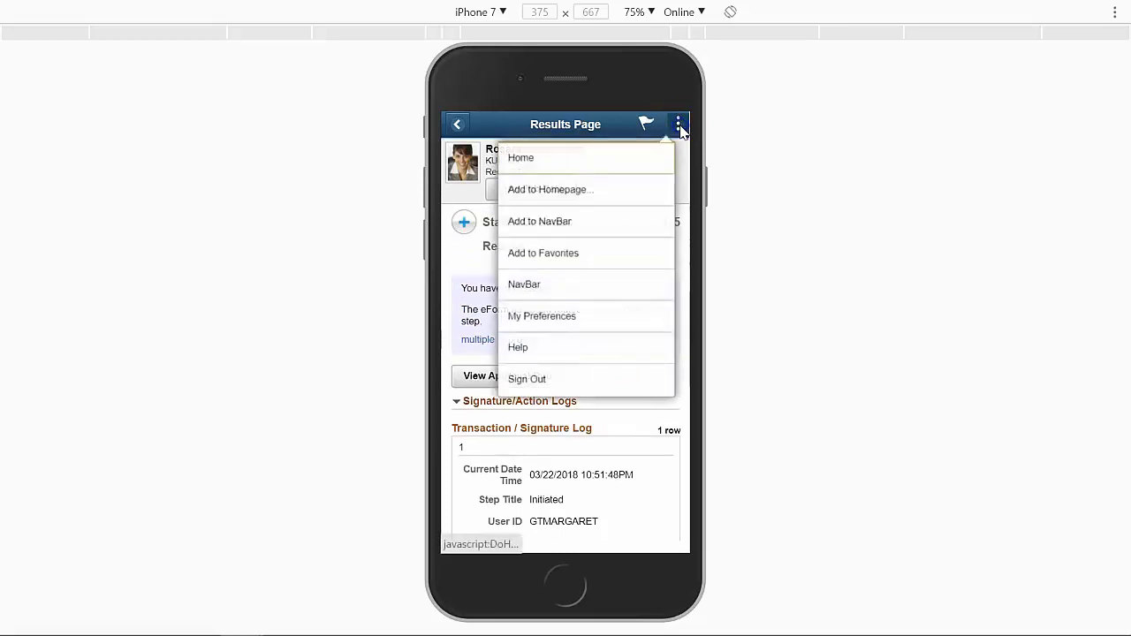
left_click(559, 380)
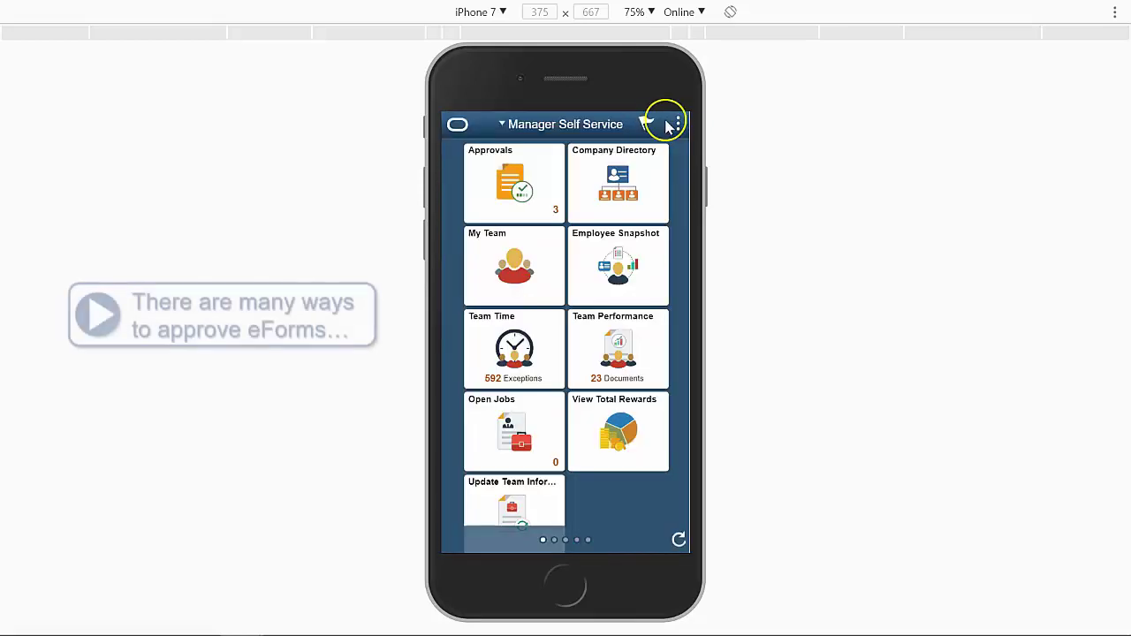
left_click(540, 176)
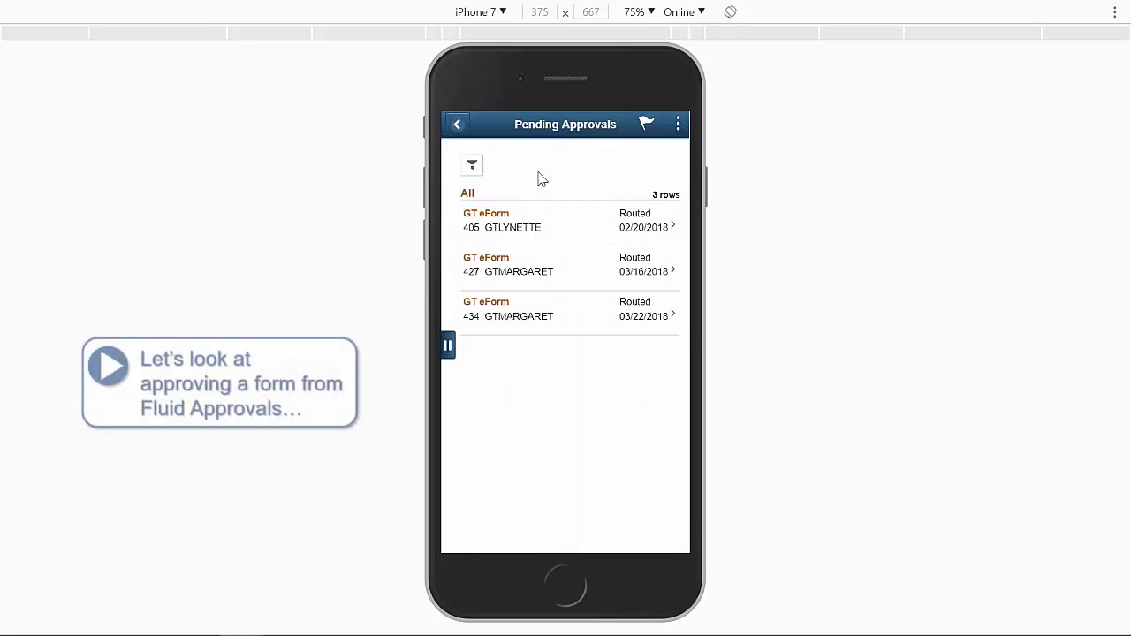
left_click(622, 311)
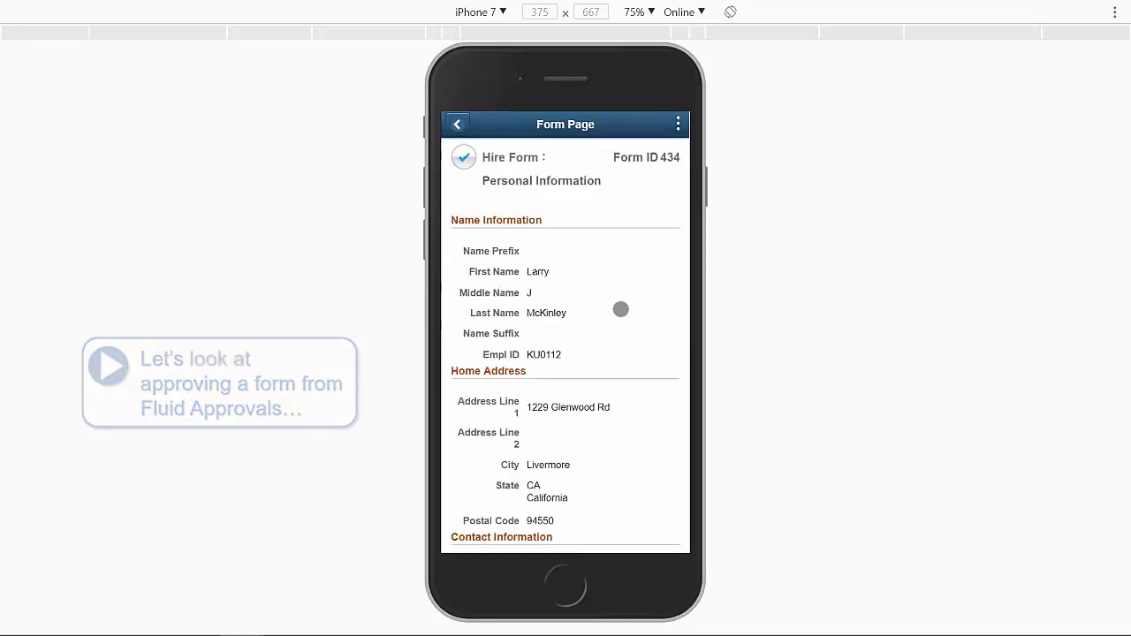
- Page through hire form 434 to its Action/Reason page and approve it
left_click_drag(626, 487, 616, 354)
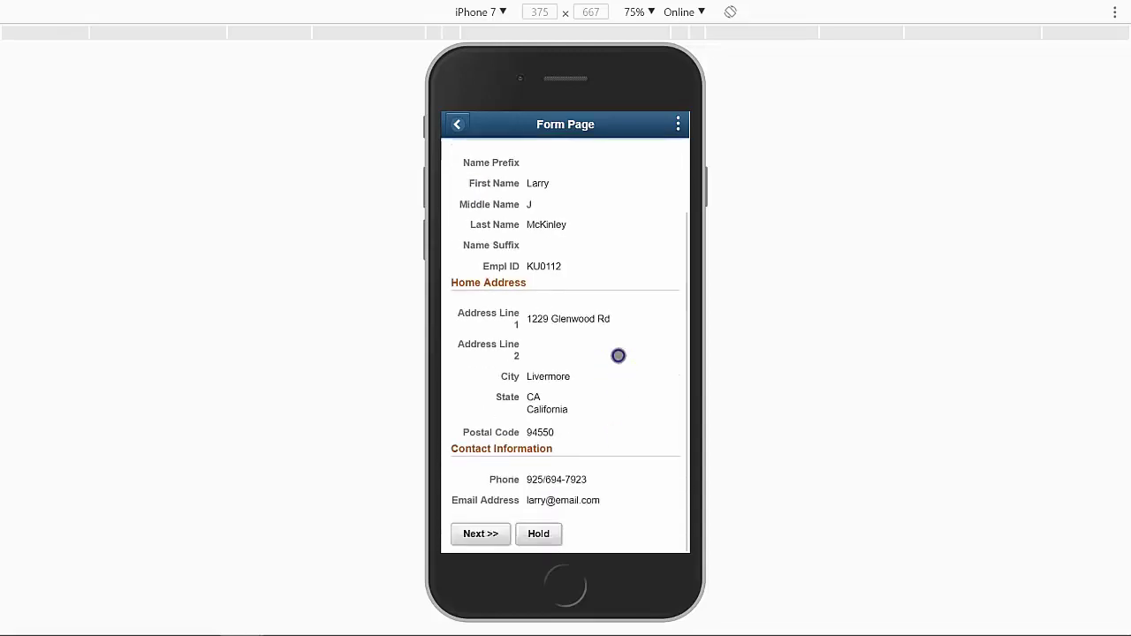
left_click(487, 536)
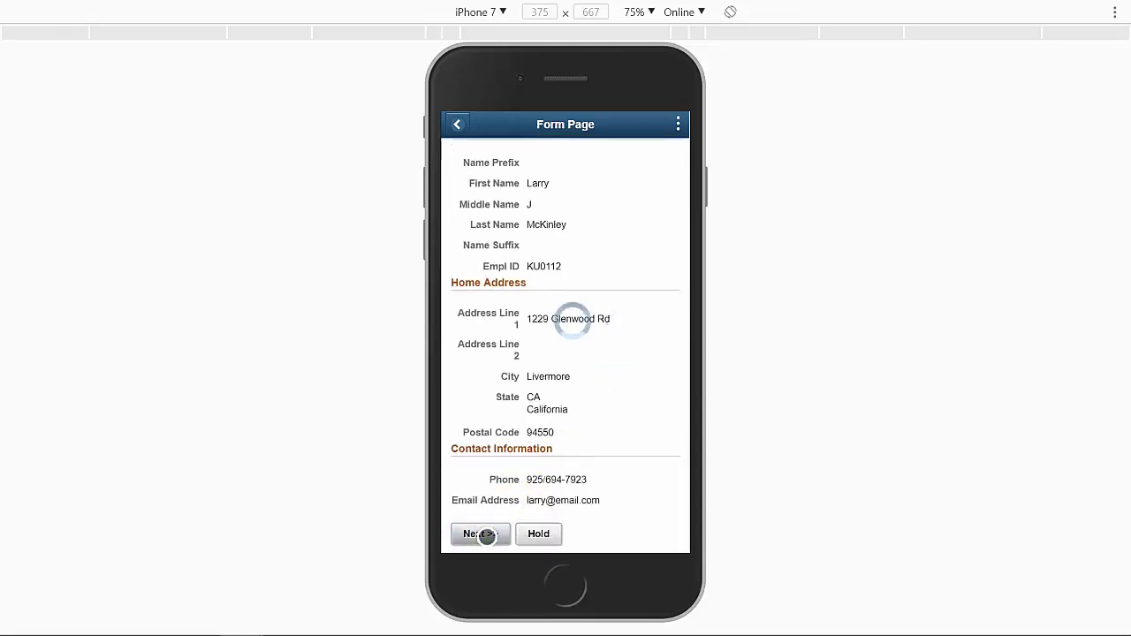
left_click(579, 438)
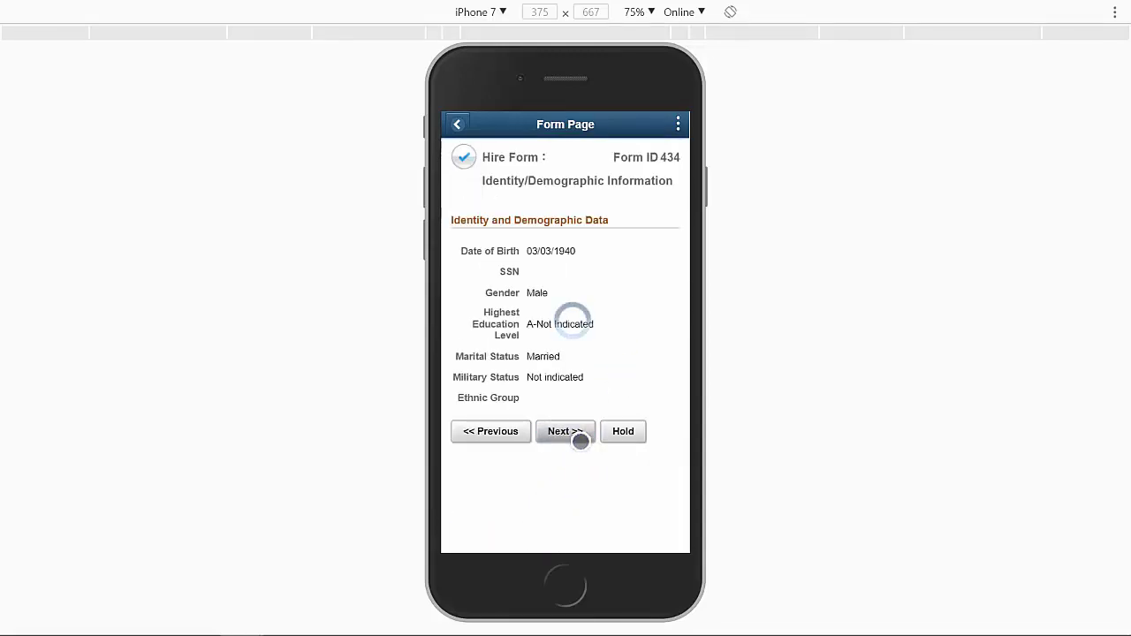
left_click(579, 365)
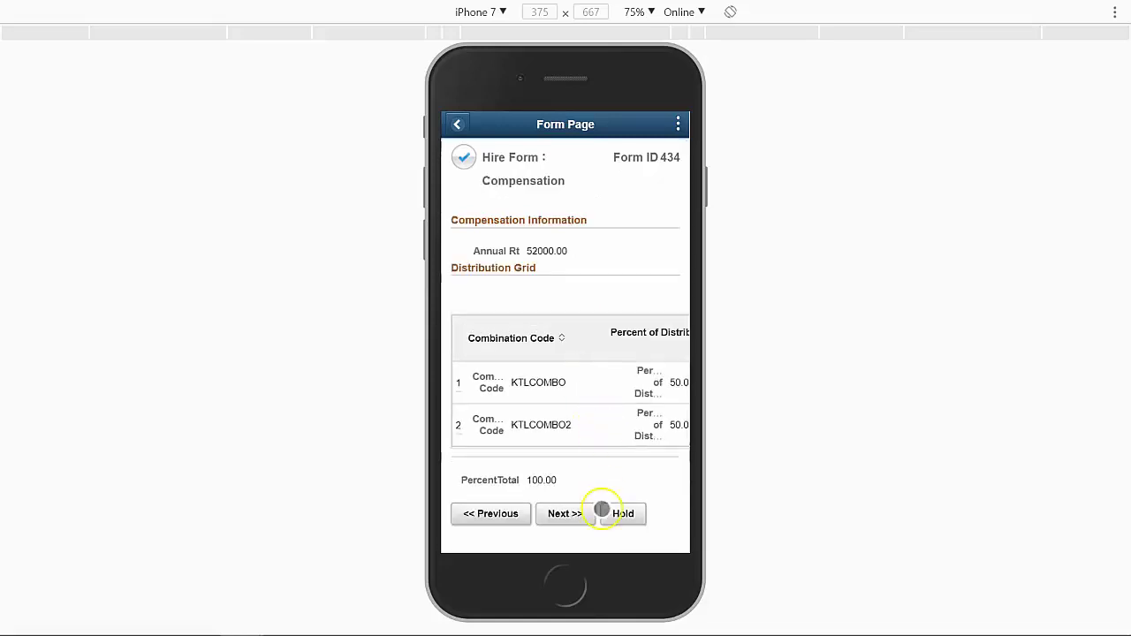
left_click(580, 516)
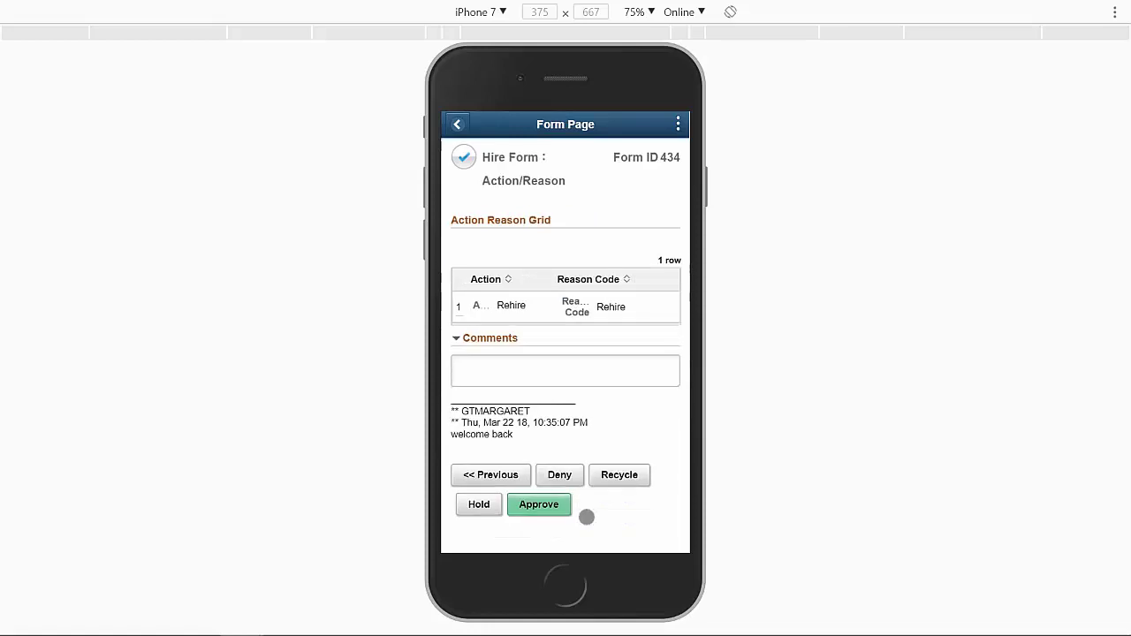
left_click(587, 502)
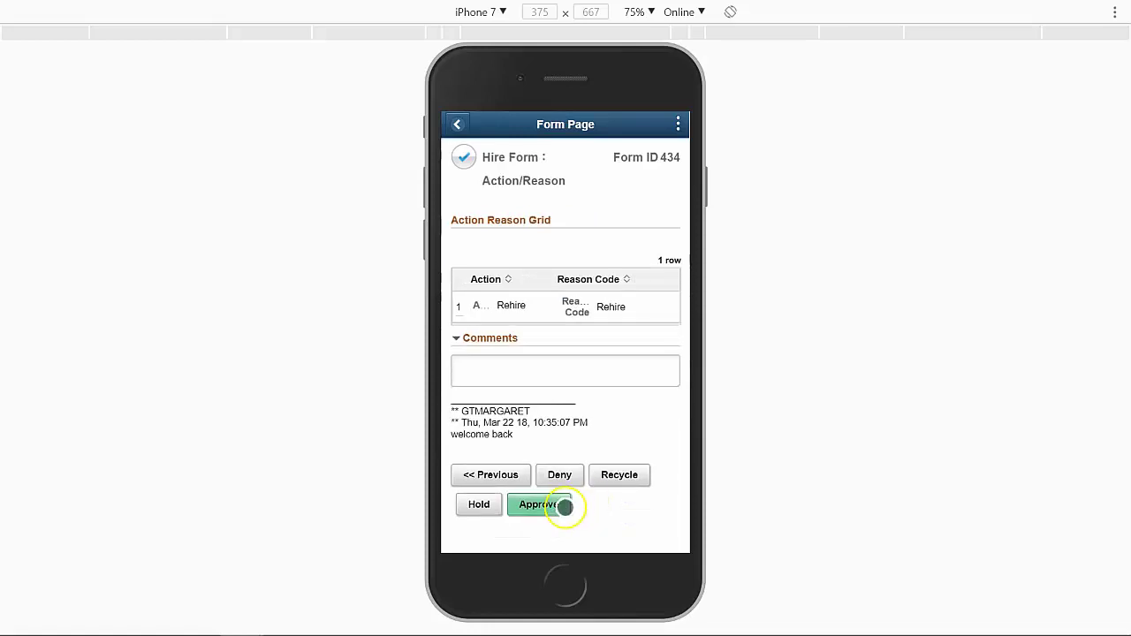
left_click(565, 506)
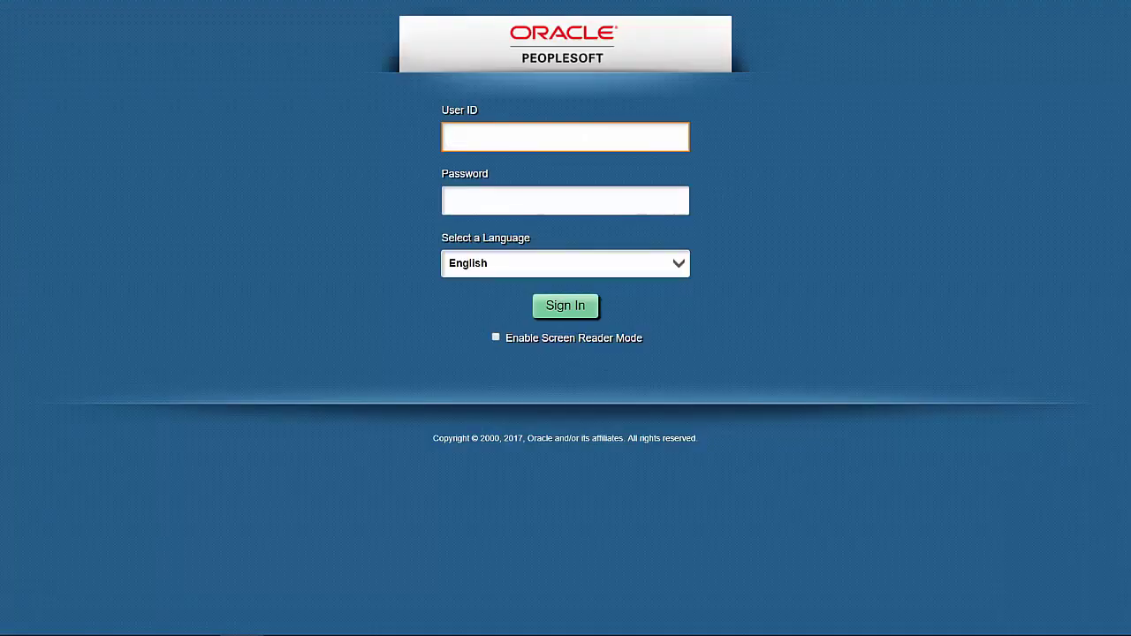
- Bring the 'eForm 434 - HIRE routed for approval' email into view in Gmail
left_click_drag(0, 88, 496, 76)
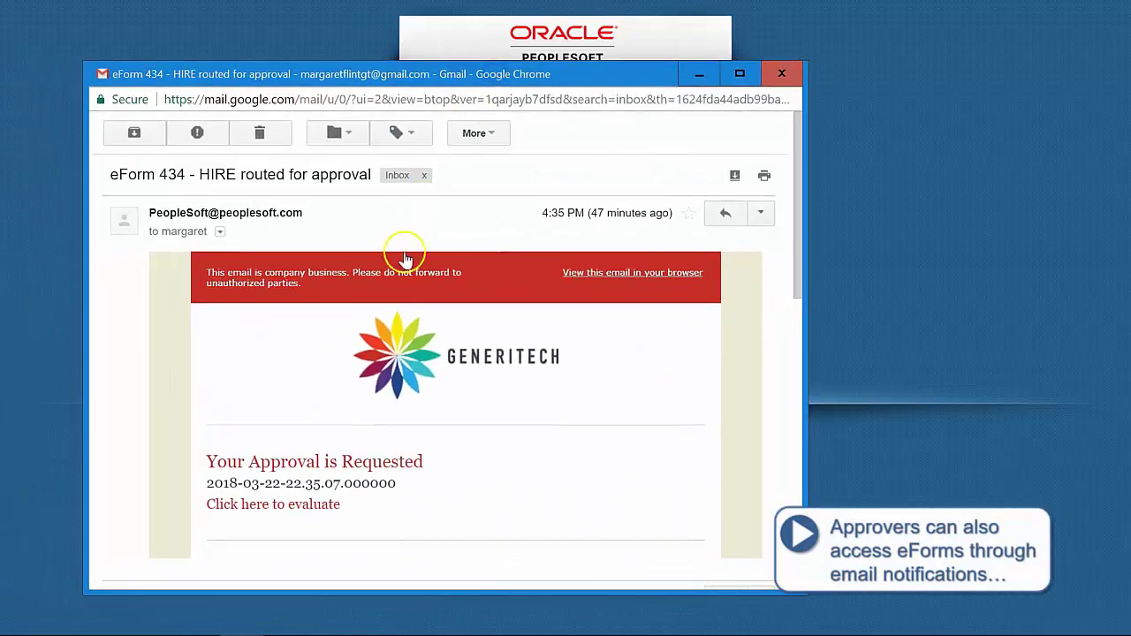
- Open Hire Form 434 from the email and page through to its action and reason page
left_click(324, 504)
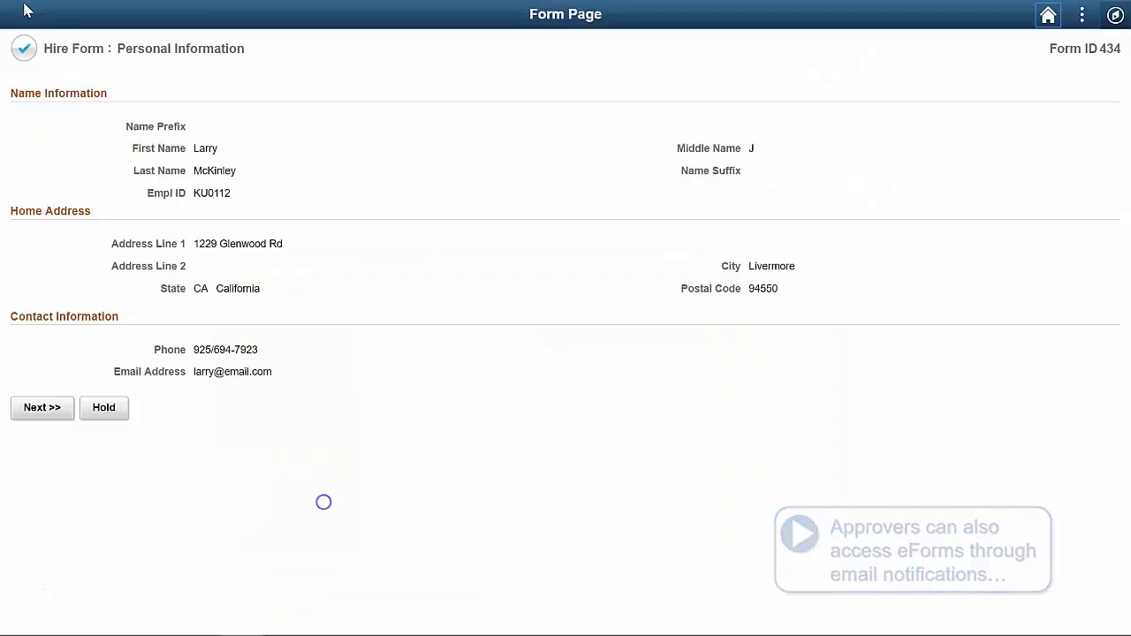
left_click(63, 412)
left_click(141, 237)
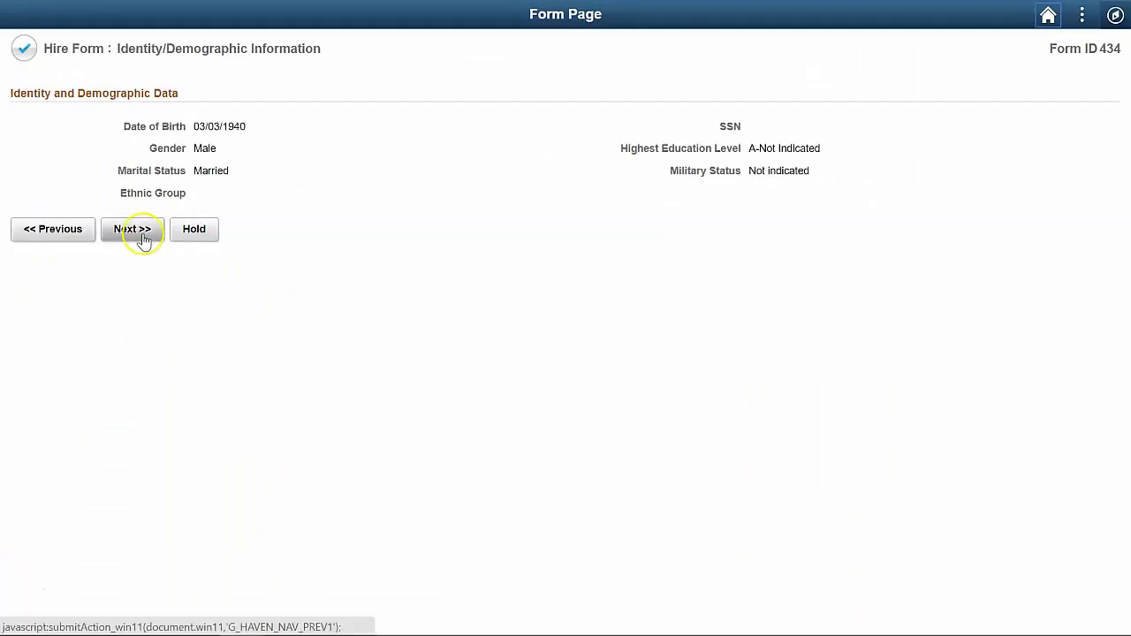
left_click(147, 221)
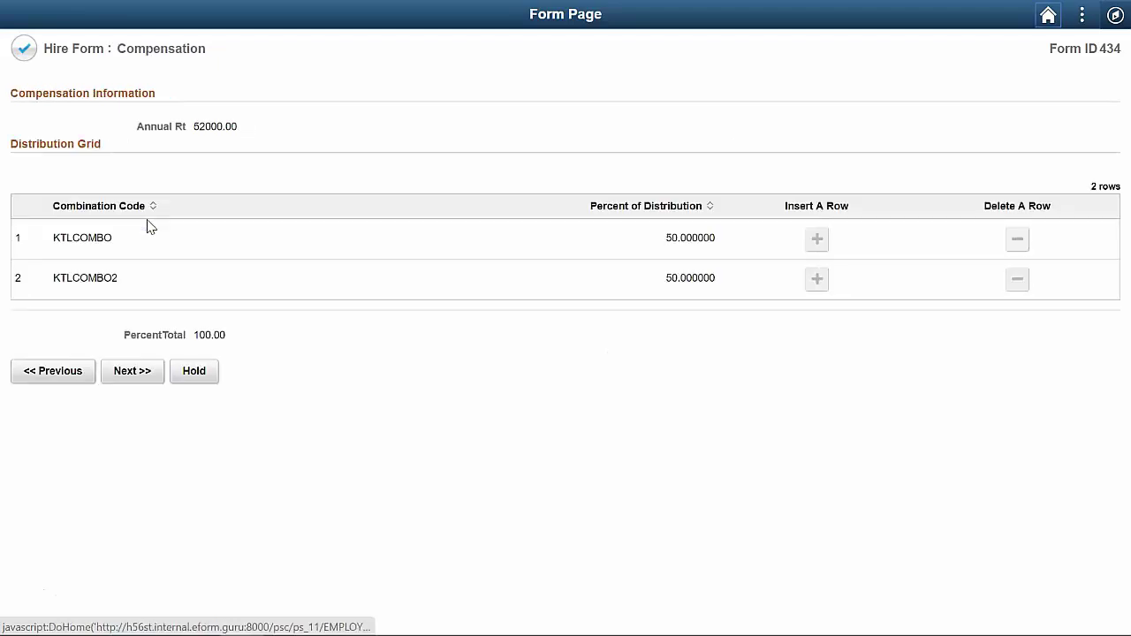
left_click(127, 340)
left_click(127, 374)
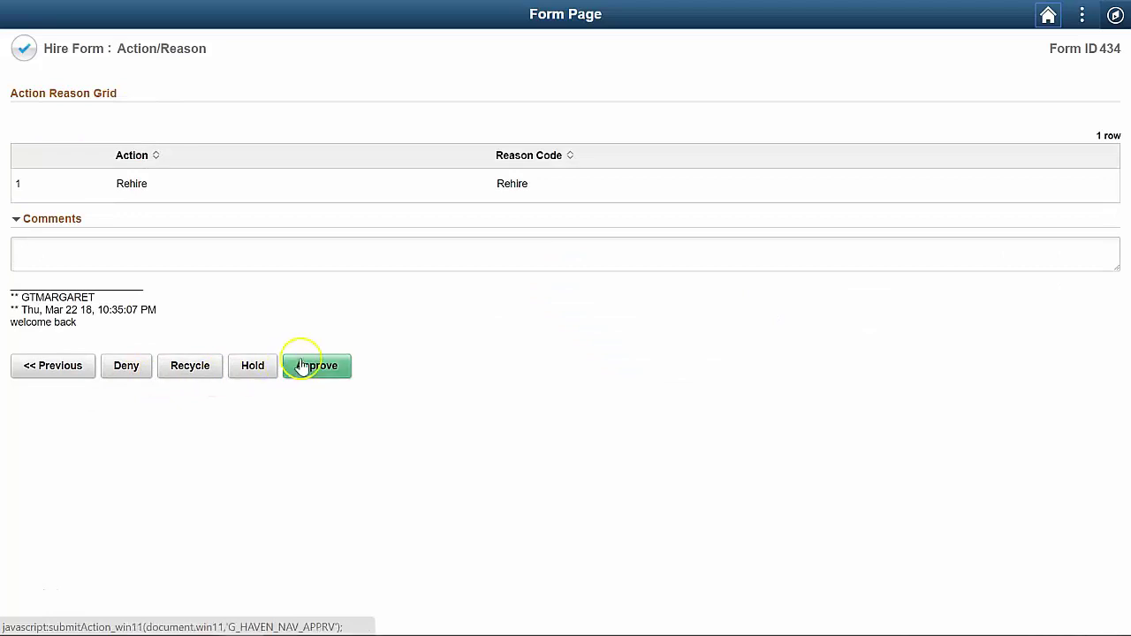
- Approve Hire Form 434, review its approval route and signature logs, then return home
left_click(333, 370)
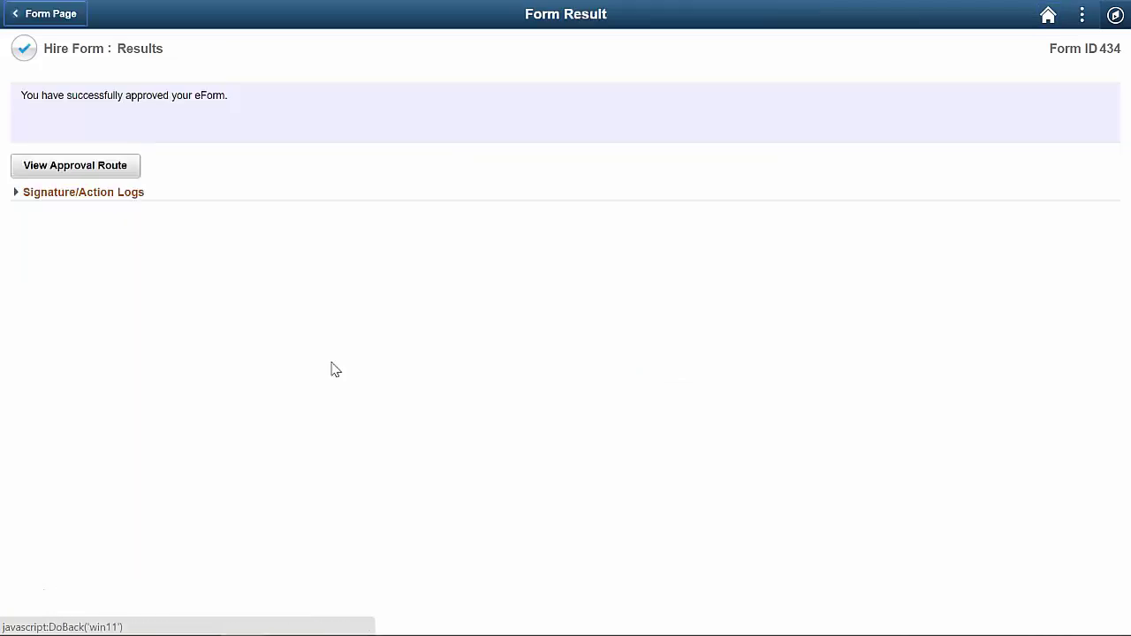
left_click(111, 176)
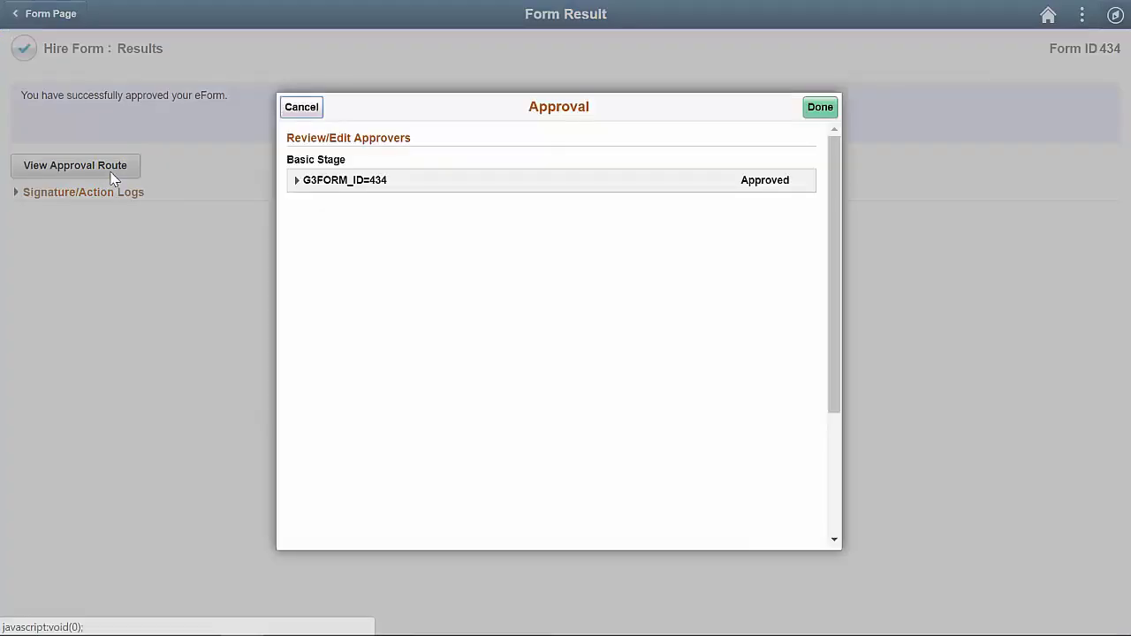
left_click(297, 180)
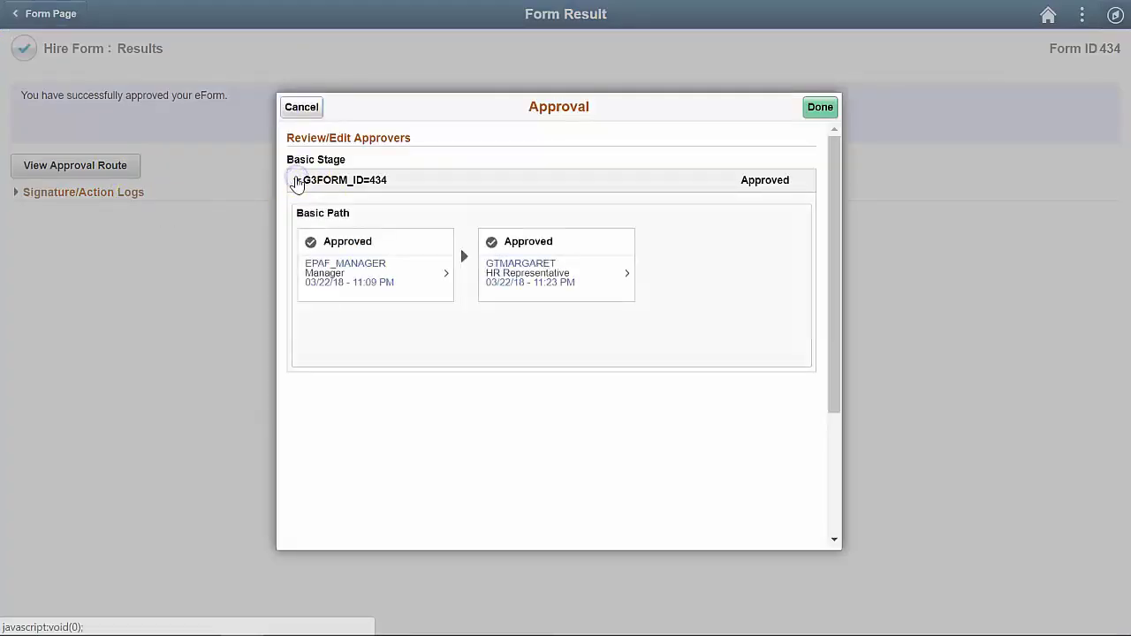
left_click(814, 108)
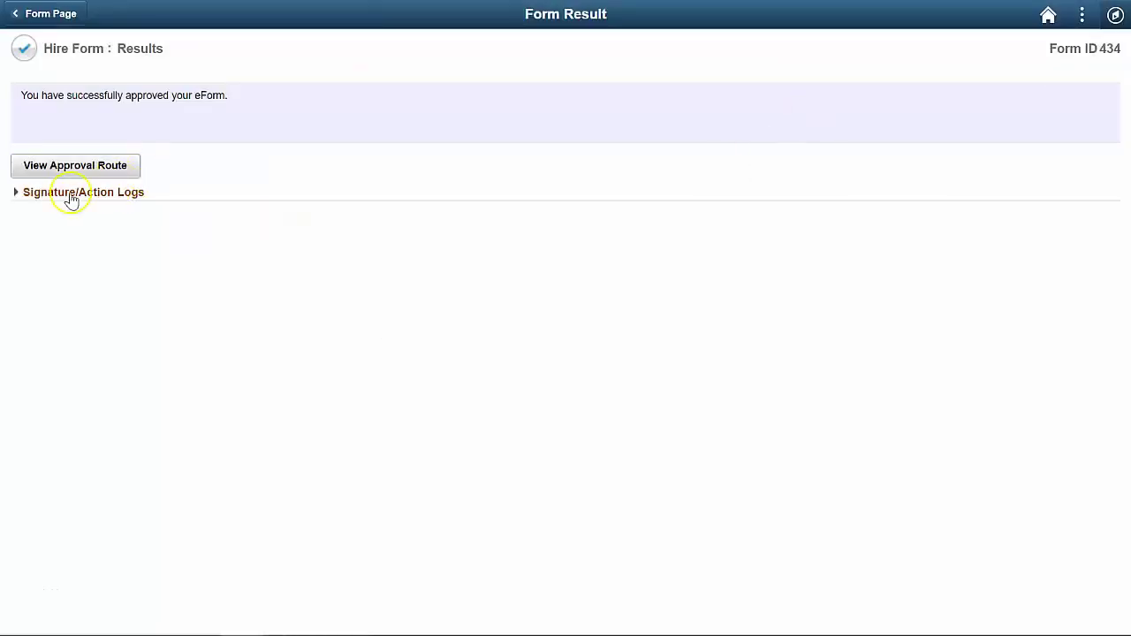
left_click(29, 195)
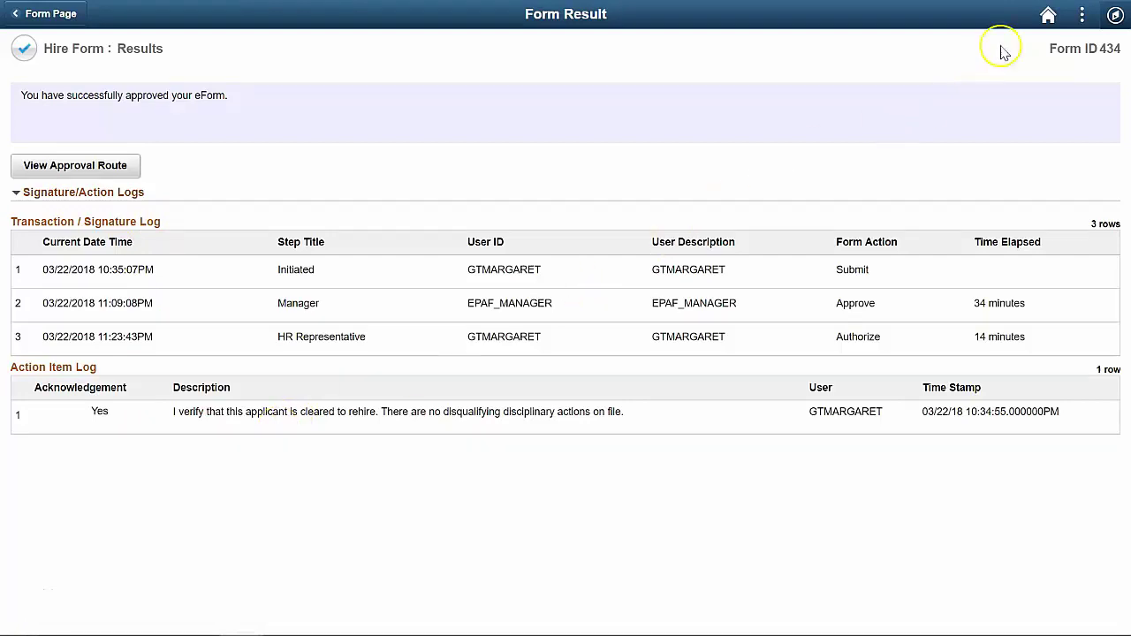
left_click(1042, 18)
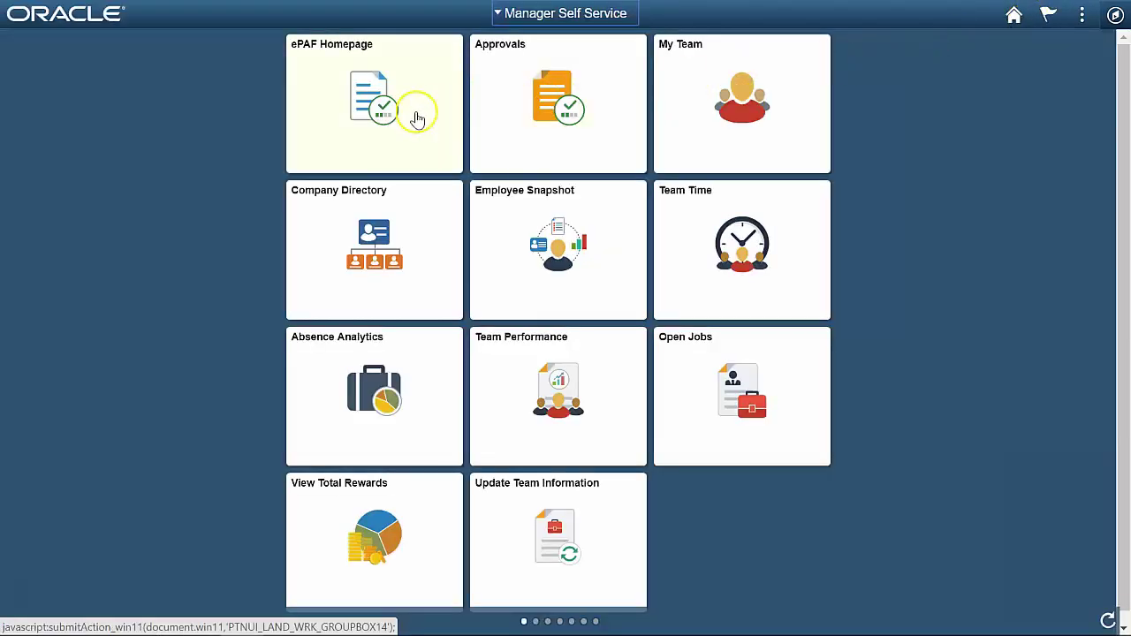
- Run a blank-criteria Evaluate an EPAF eForm search from the ePAF Homepage, listing ten pending forms
left_click(417, 116)
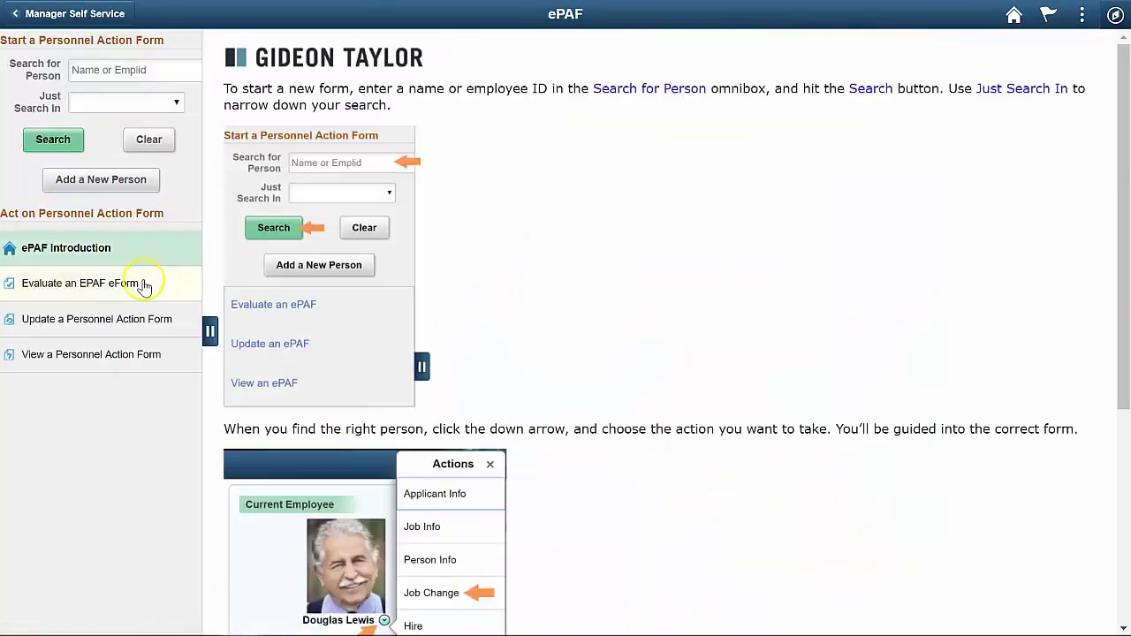
left_click(142, 284)
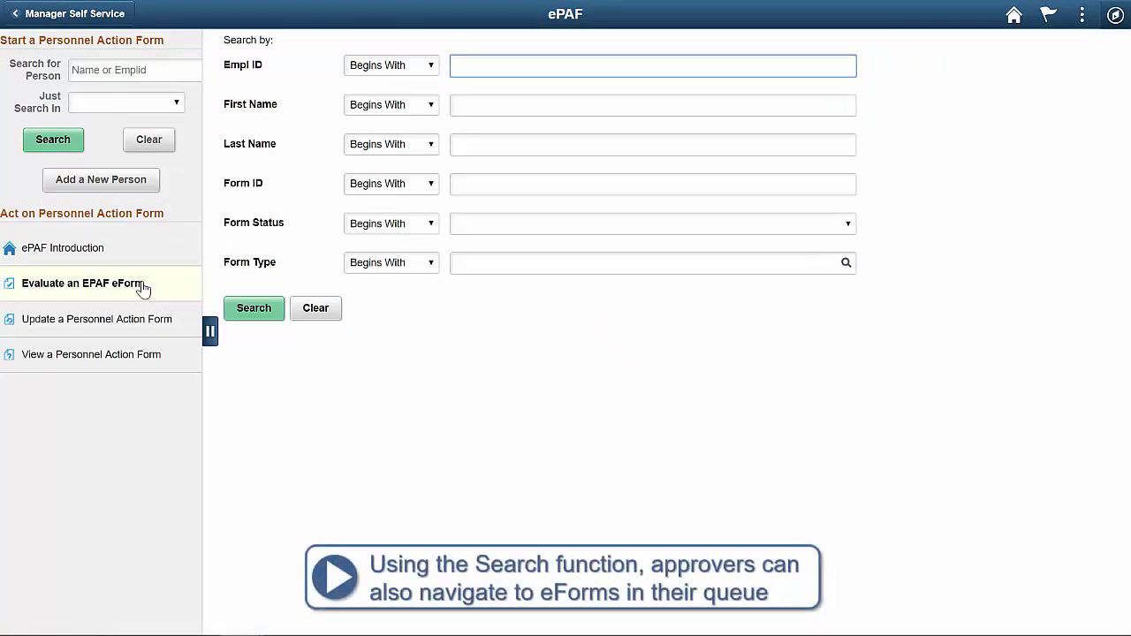
left_click(281, 314)
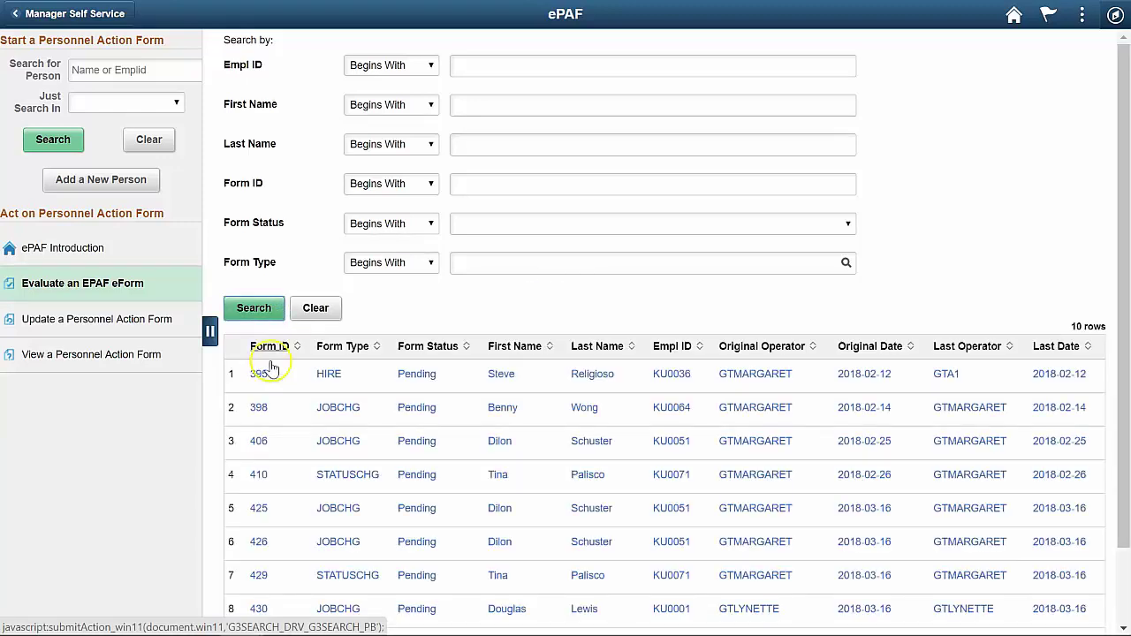
scroll(265, 375, "down", 1)
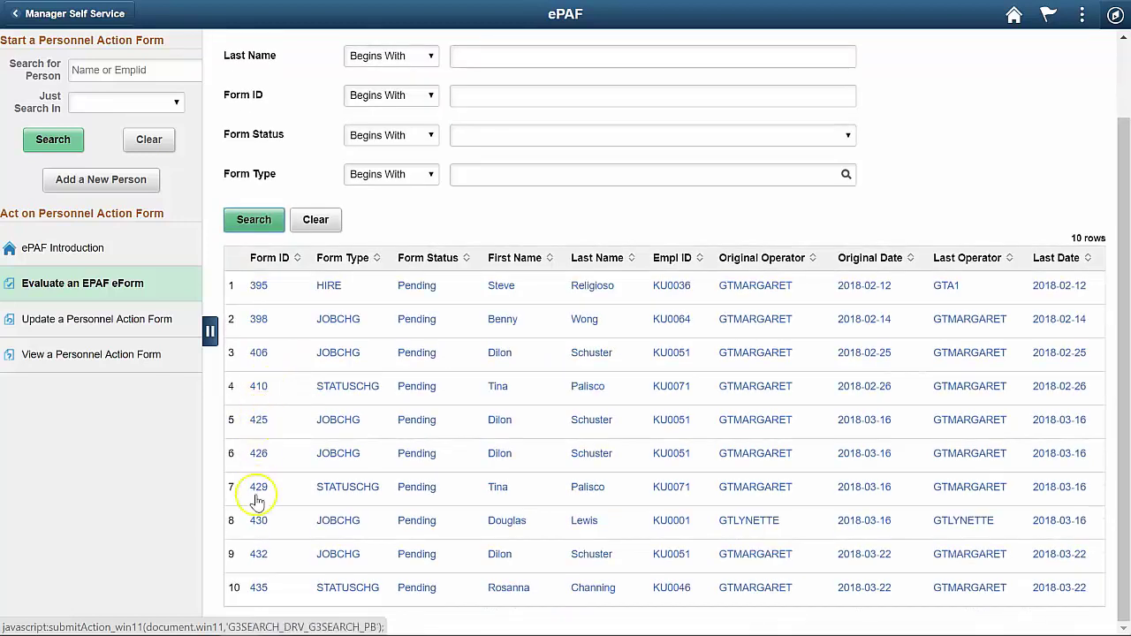
- Open job change eForm 432, page through to the end, approve it and show its signature logs
left_click(259, 555)
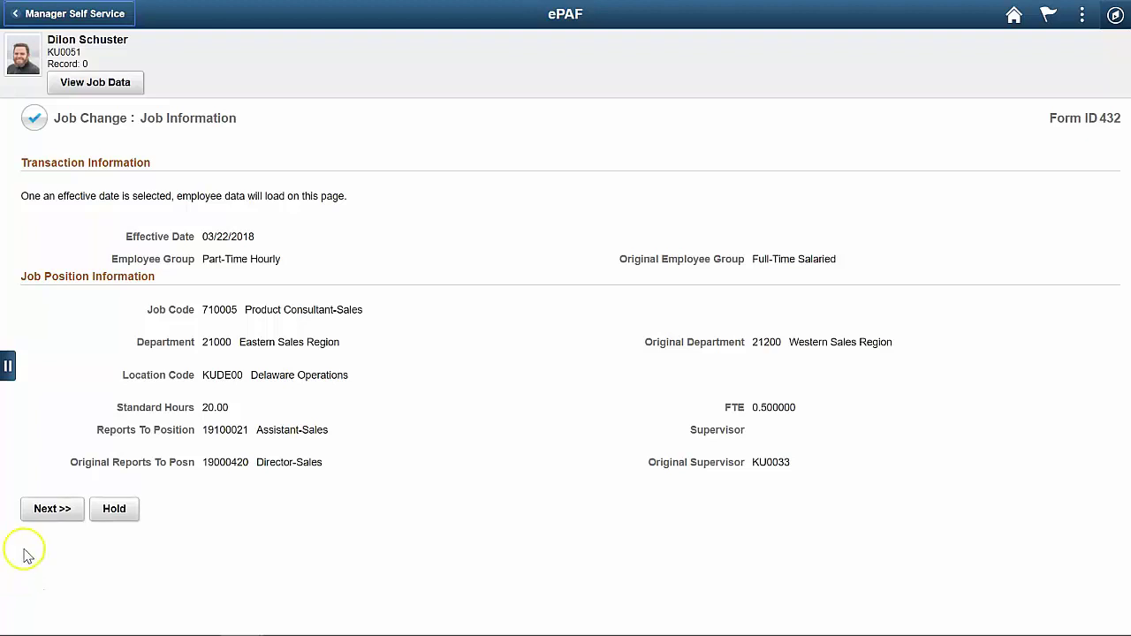
left_click(55, 509)
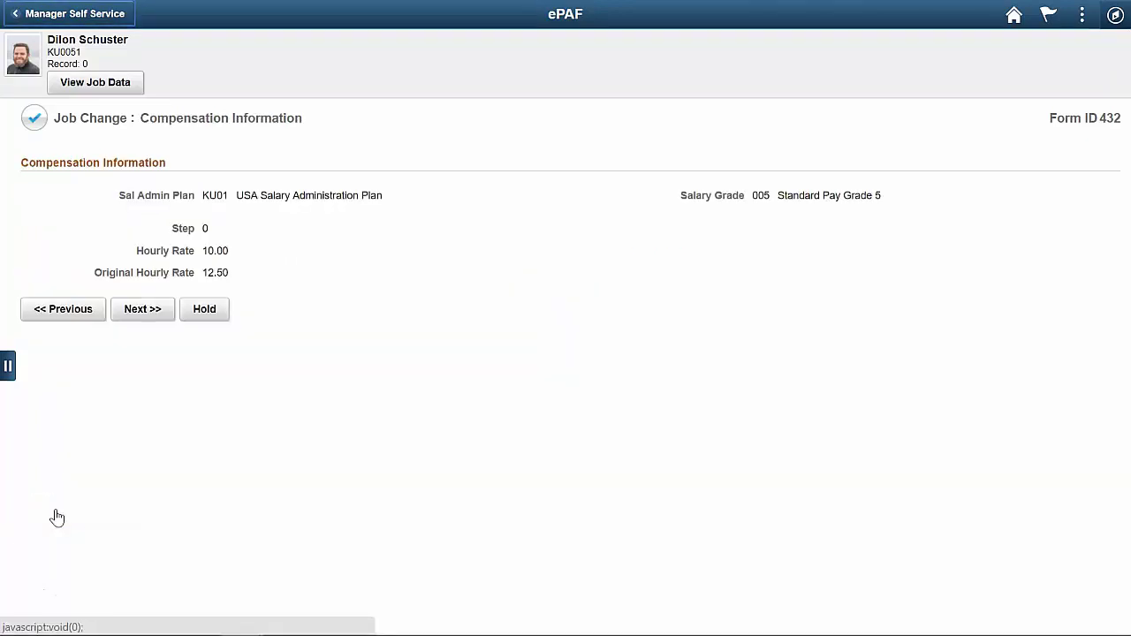
left_click(148, 309)
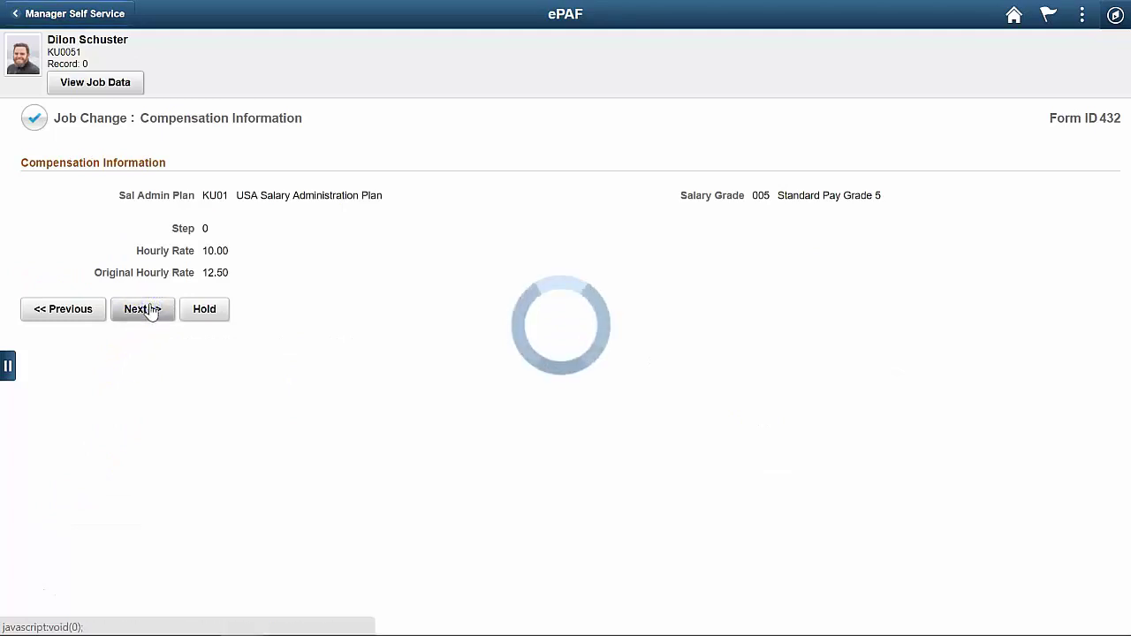
left_click(352, 456)
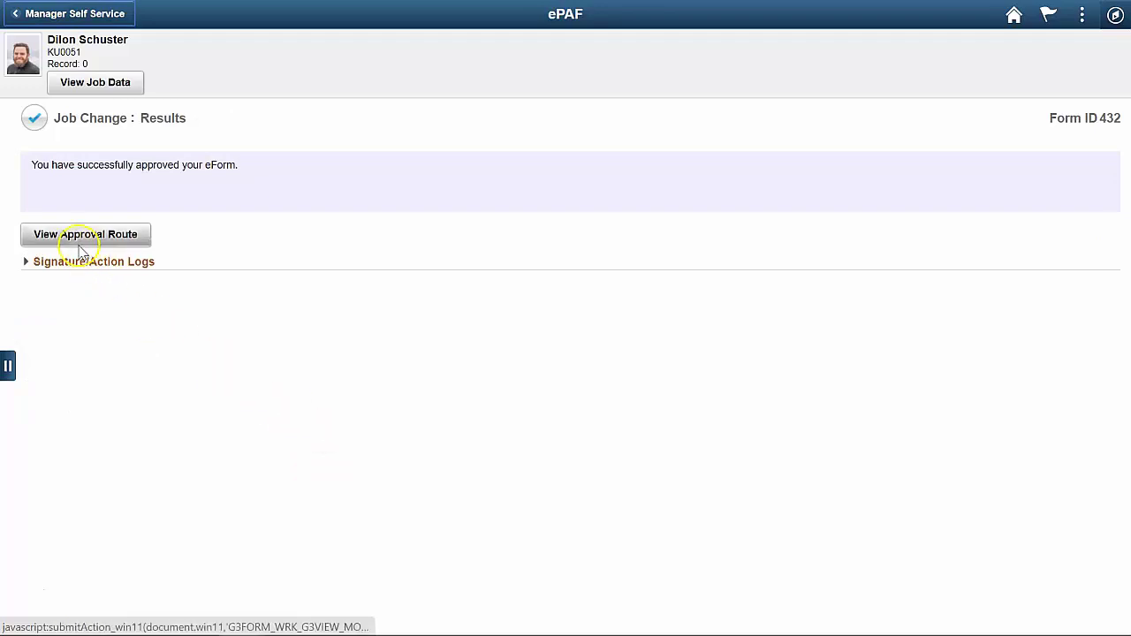
left_click(66, 265)
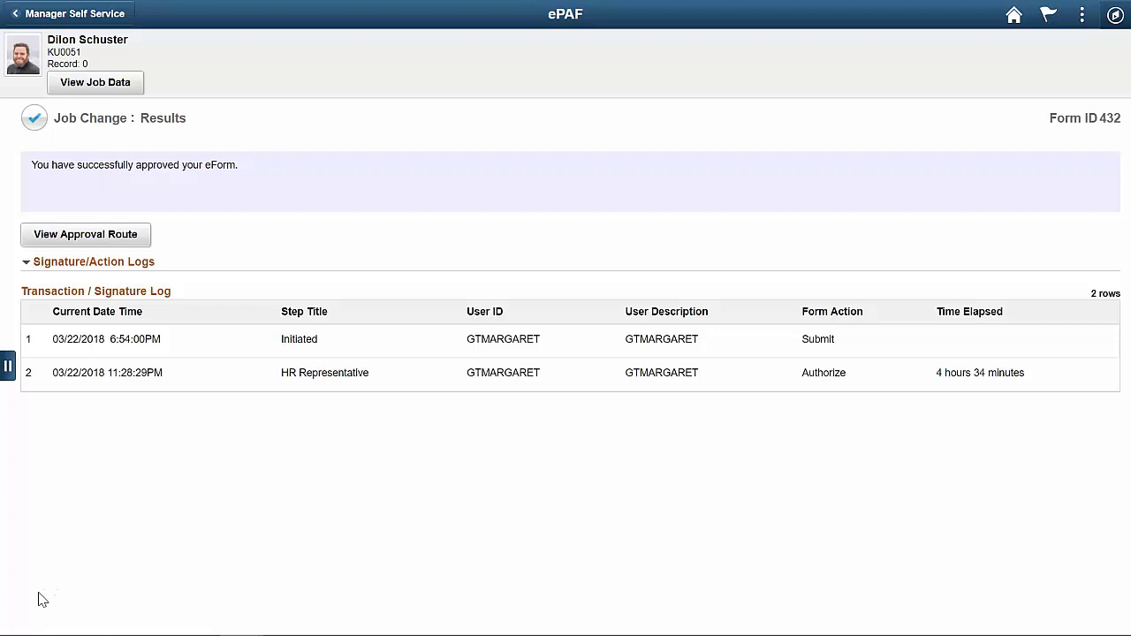
- Look up the employee's Job Data by Empl ID and show the 03/22/2018 Status Change row
left_click(272, 190)
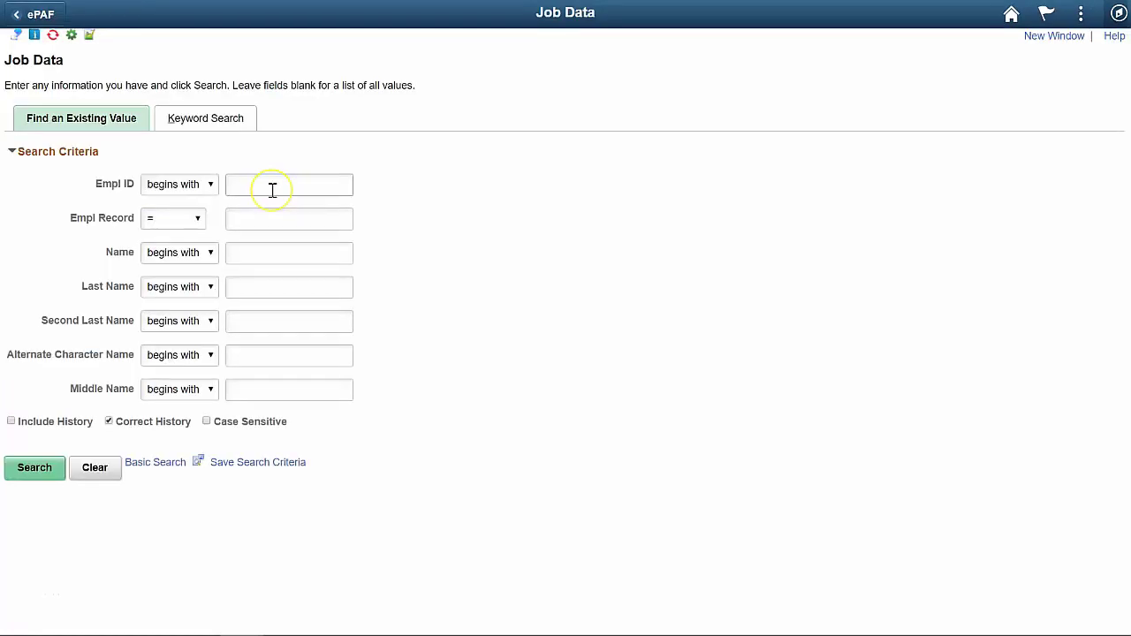
type("KU0051")
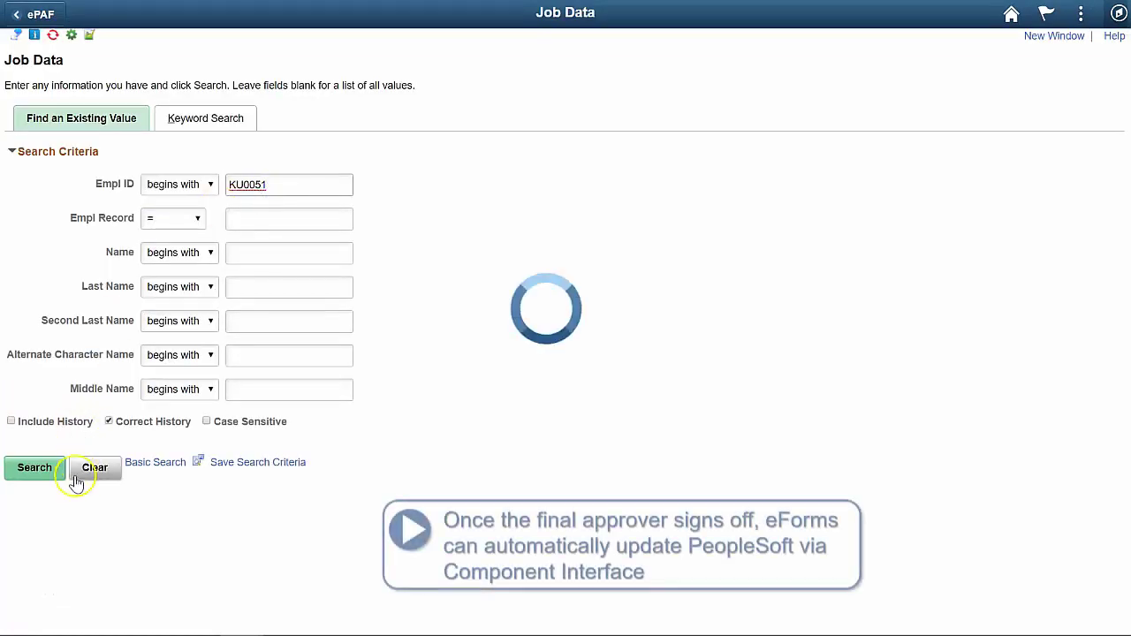
left_click(42, 480)
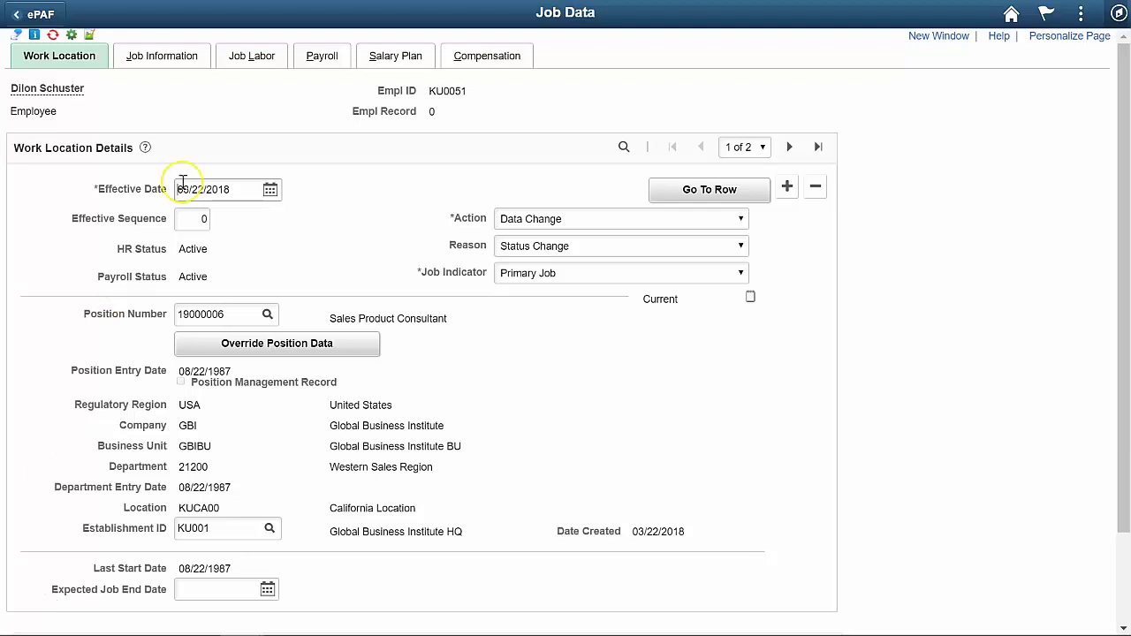
left_click(185, 71)
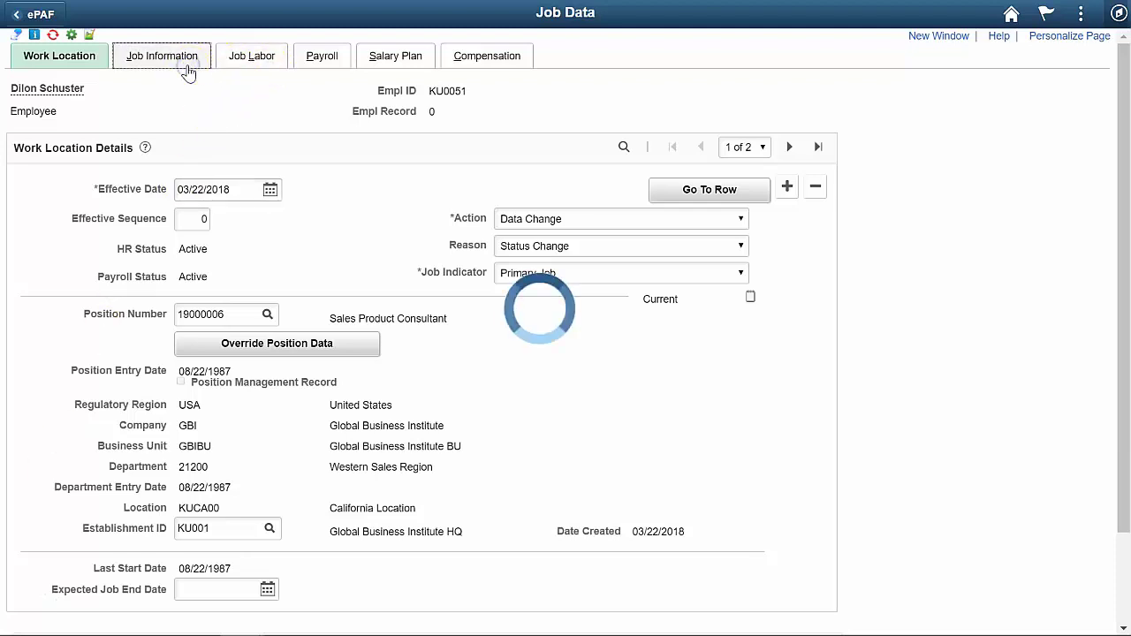